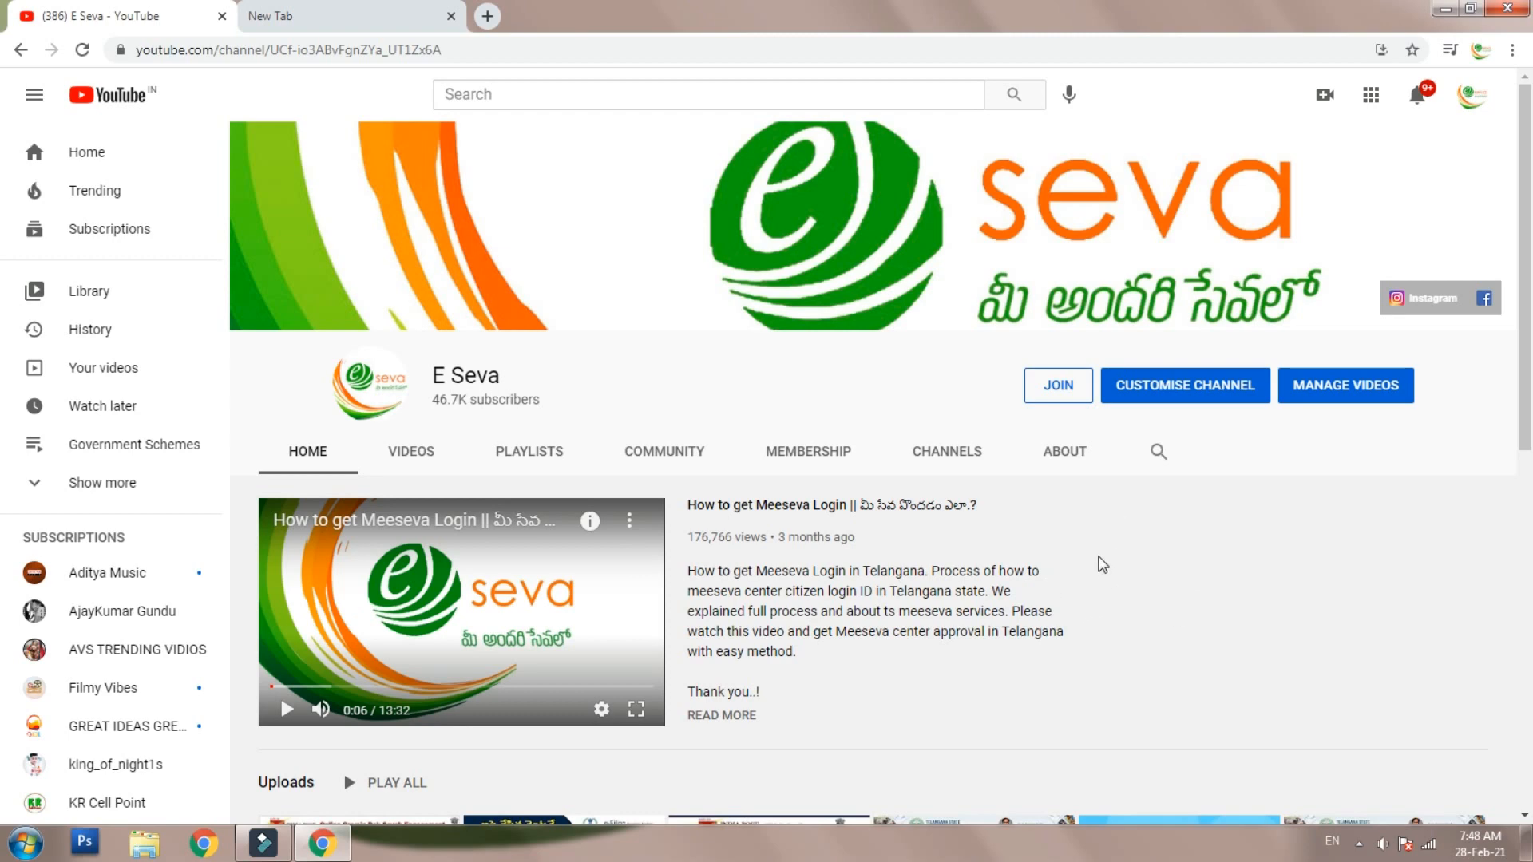
# - Scroll through the E Seva YouTube channel page, then move to the blank new browser tab
pyautogui.scroll(-2, 1103, 564)
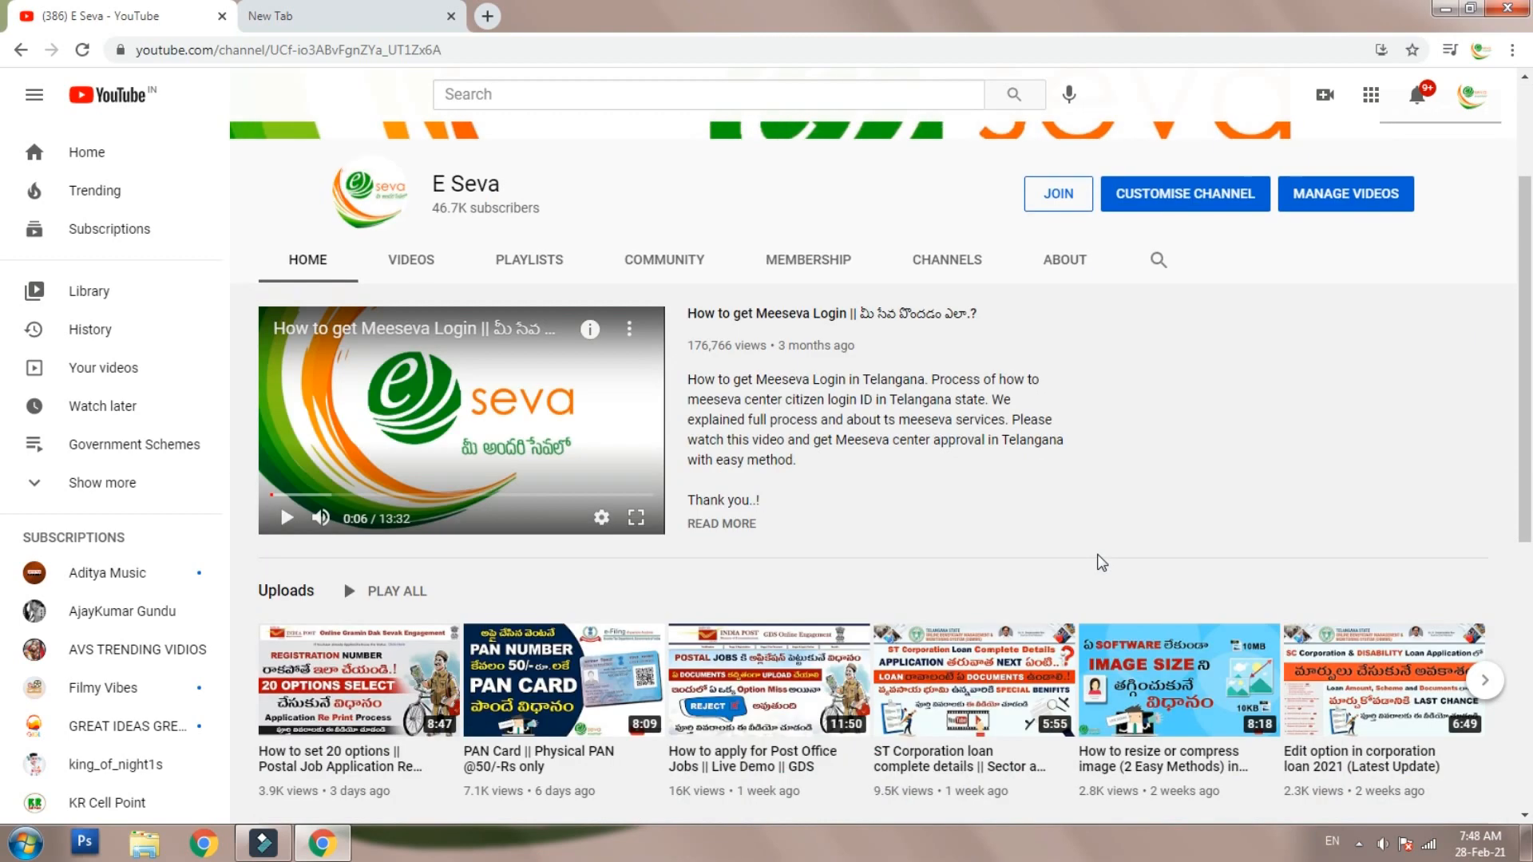
pyautogui.scroll(-1, 1099, 559)
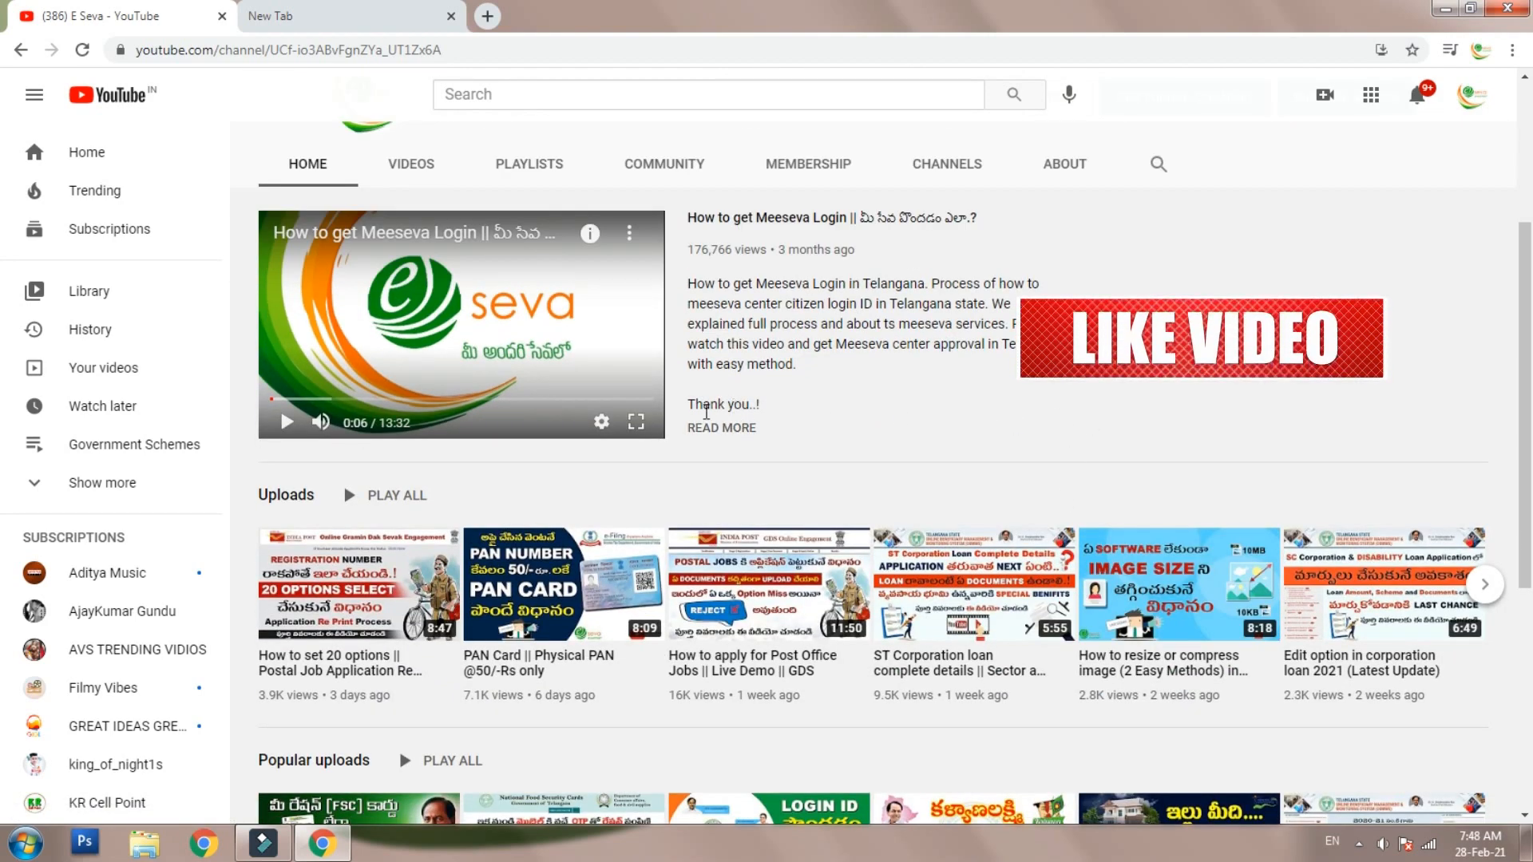
pyautogui.scroll(-1, 1037, 559)
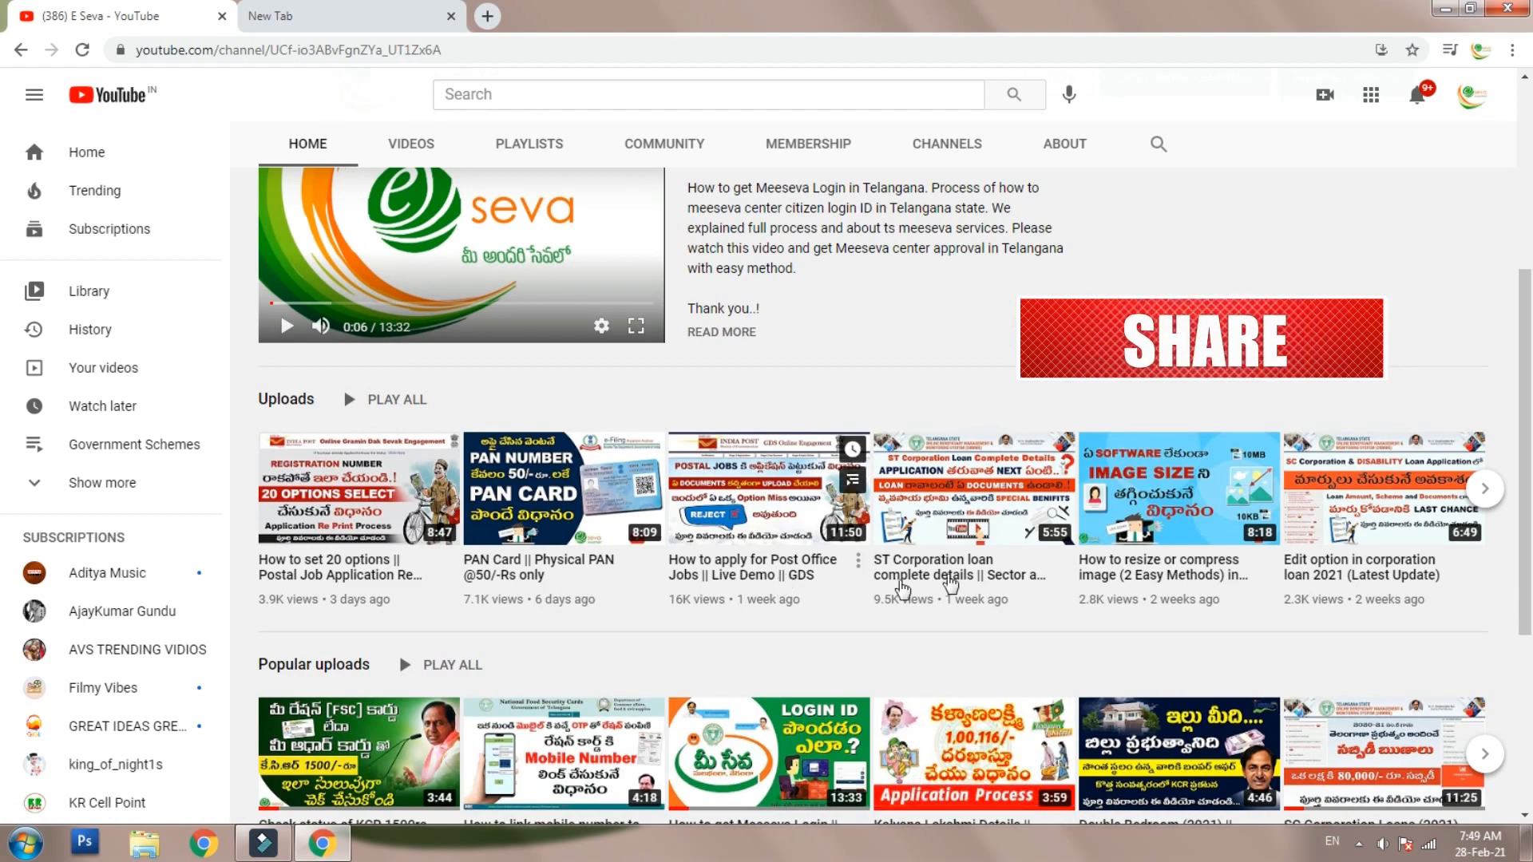
pyautogui.scroll(-1, 1061, 615)
pyautogui.scroll(5, 1060, 615)
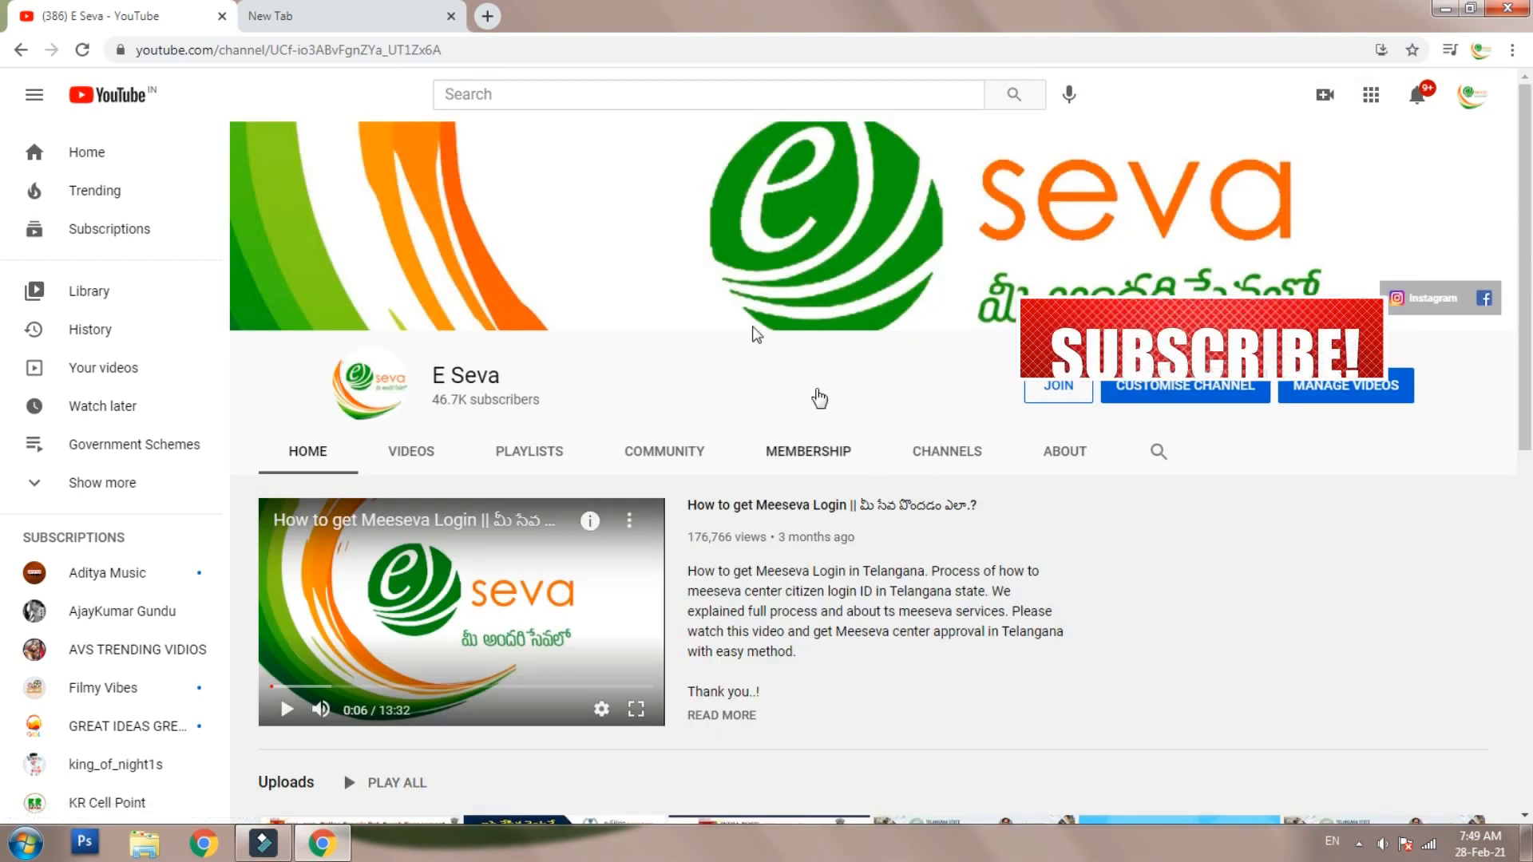
pyautogui.click(354, 11)
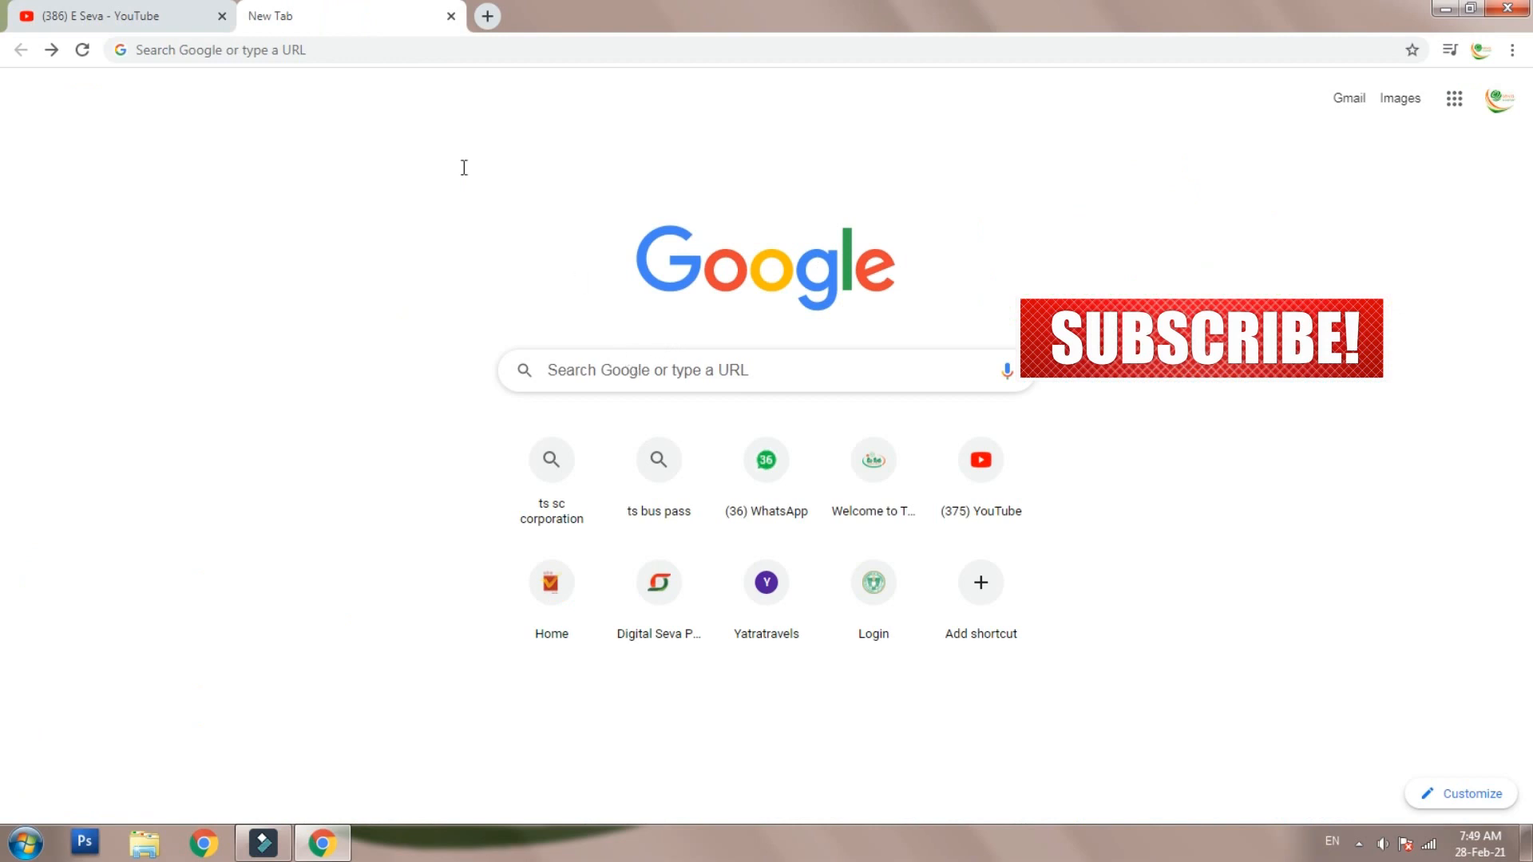
# - Search Google for 'ts bus pass' and open the TSRTC Pass site from the results
pyautogui.click(324, 49)
pyautogui.write('ts ')
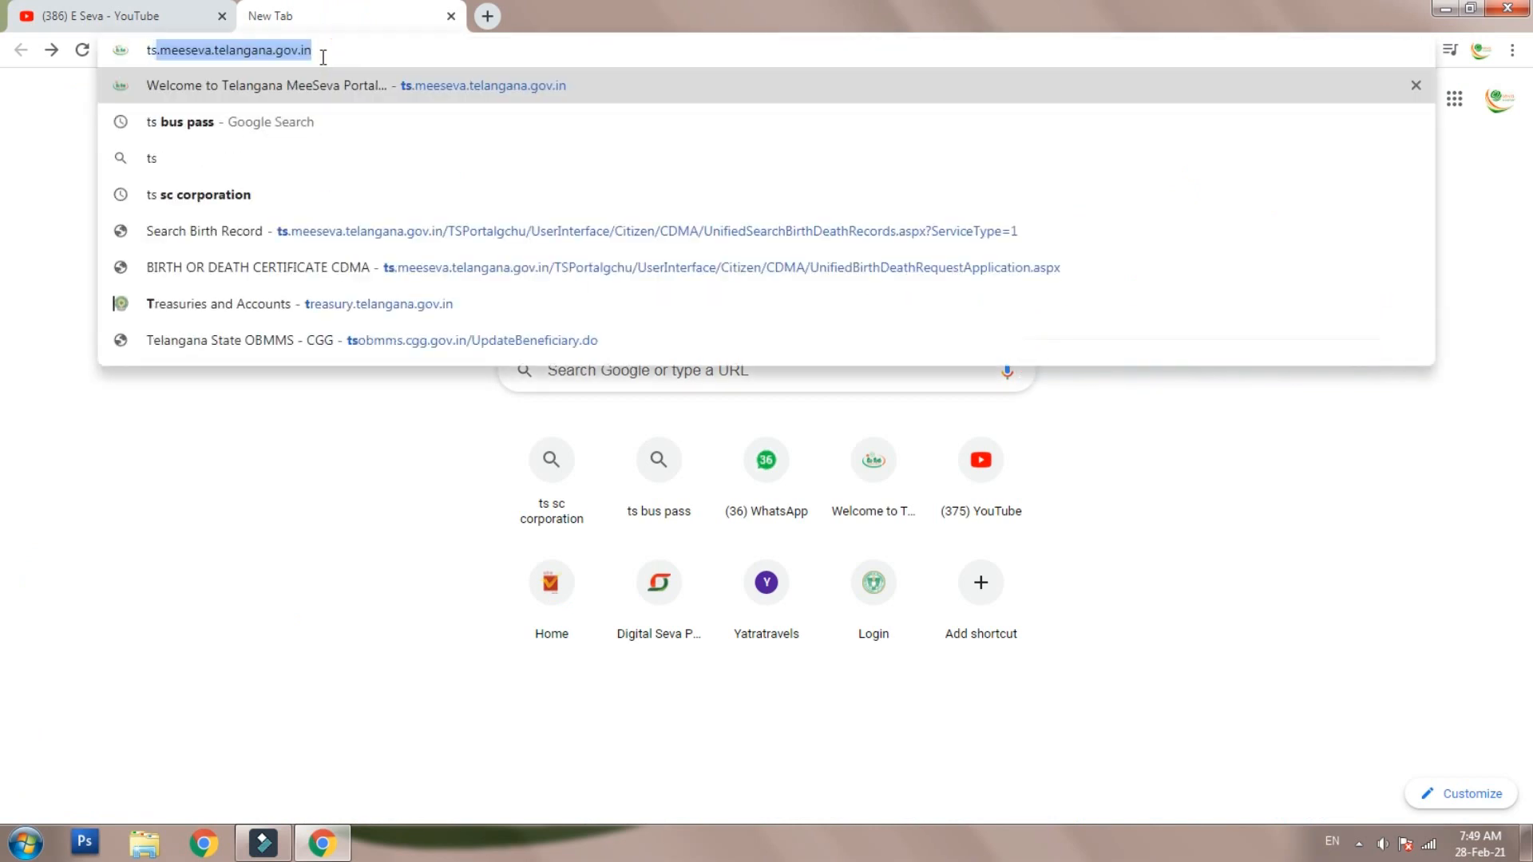
pyautogui.write('bus pass')
pyautogui.press('Return')
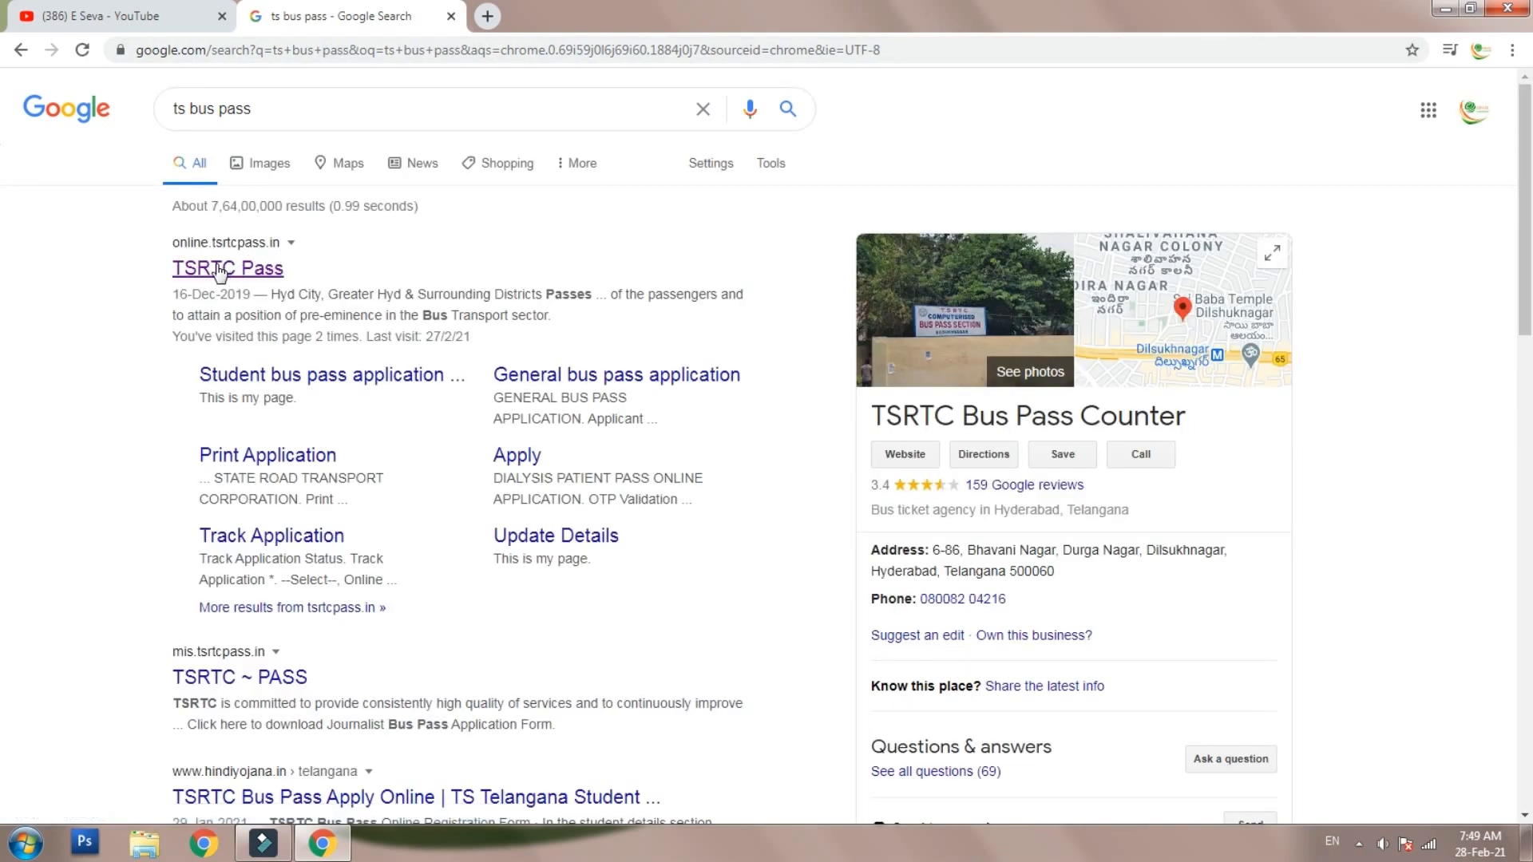
pyautogui.click(212, 274)
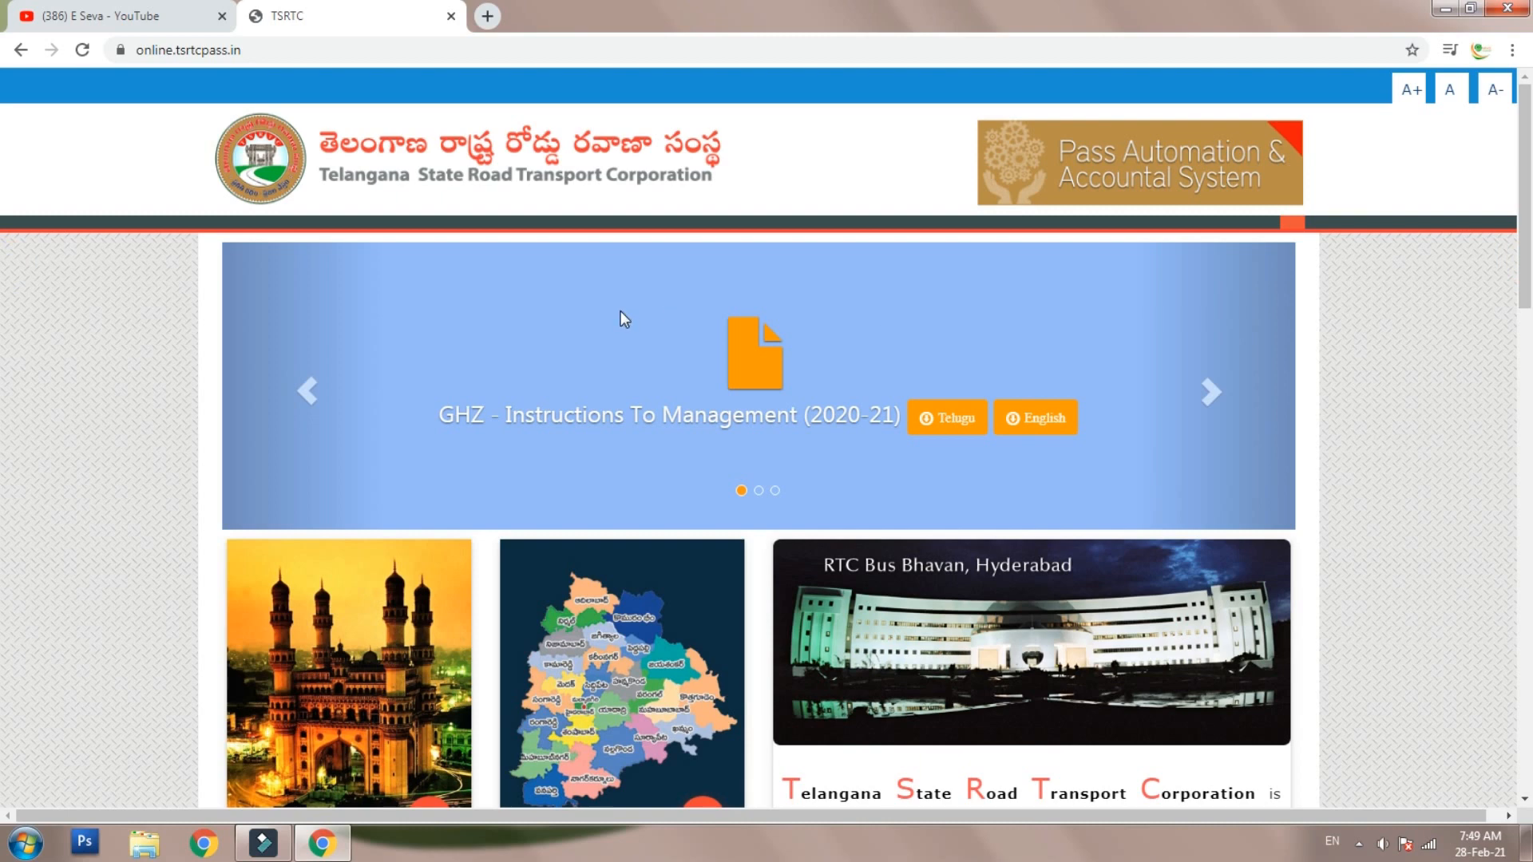
# - Go to District Passes and start the upto-SSC bus pass application for school students
pyautogui.scroll(-3, 620, 310)
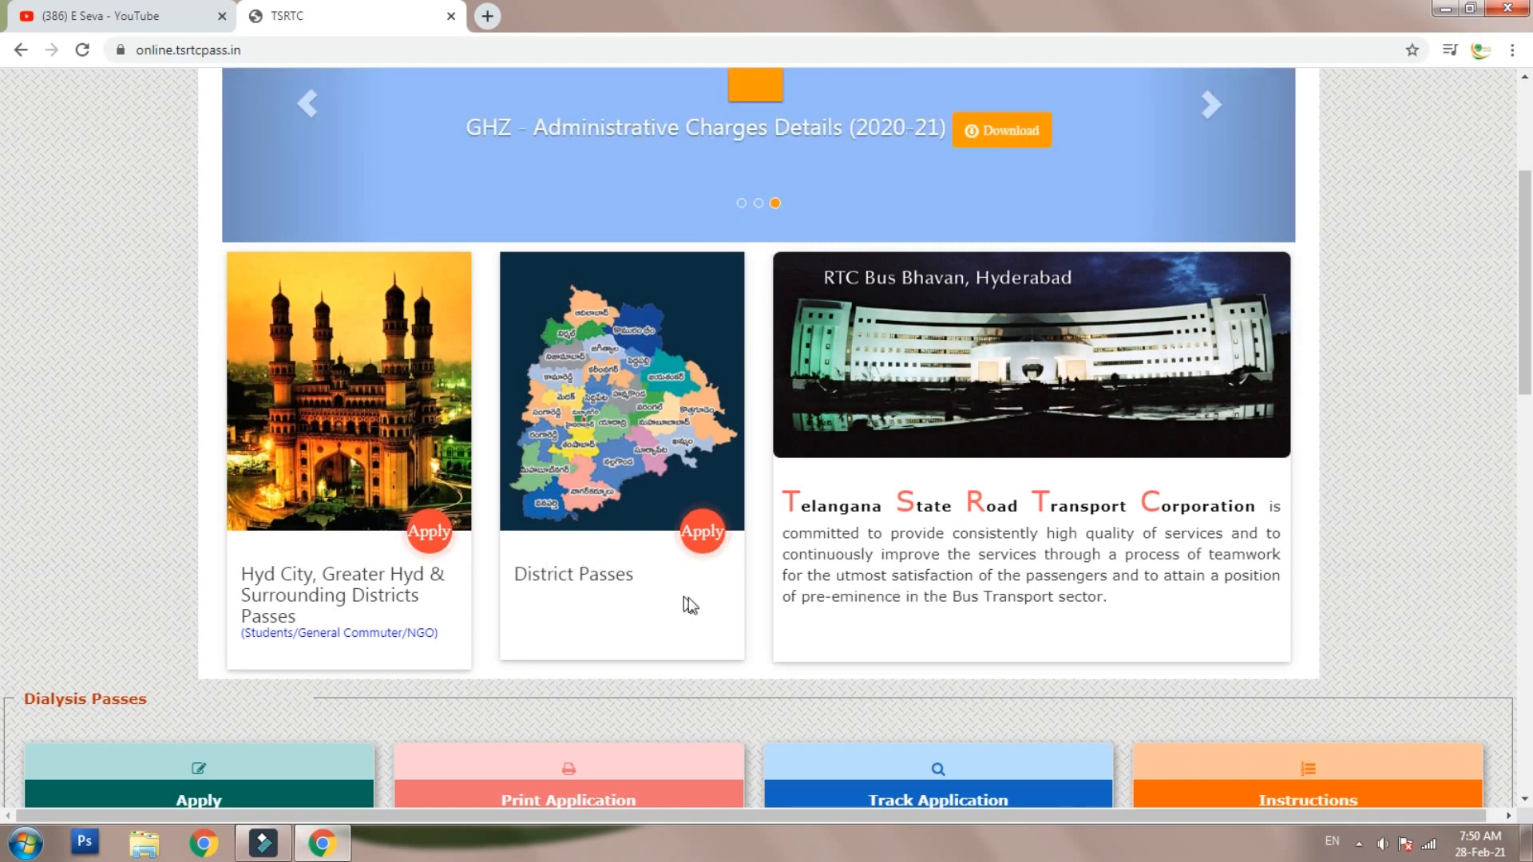
pyautogui.click(704, 535)
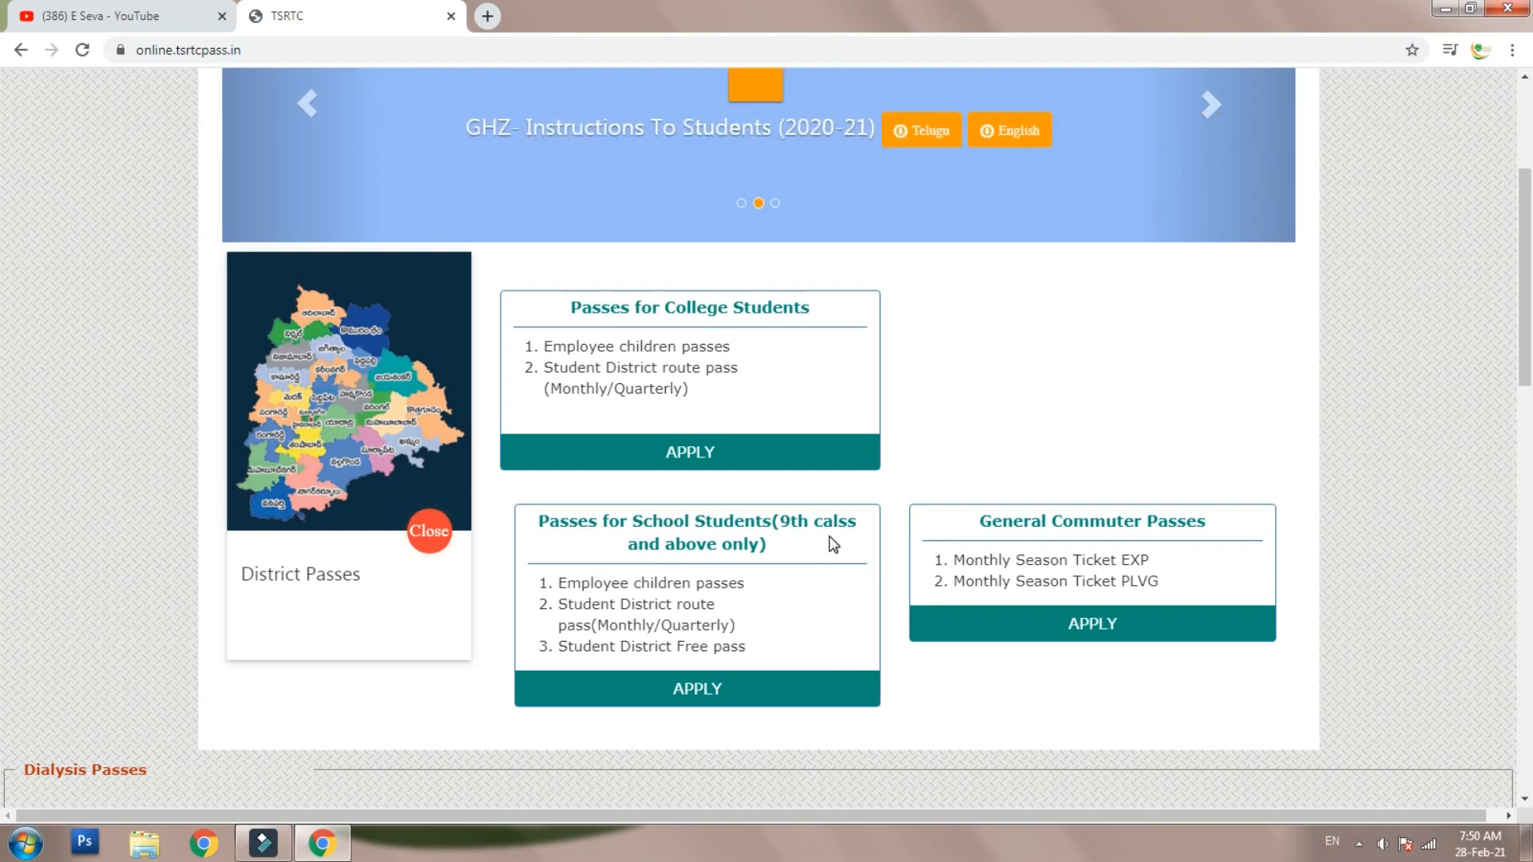
pyautogui.click(696, 692)
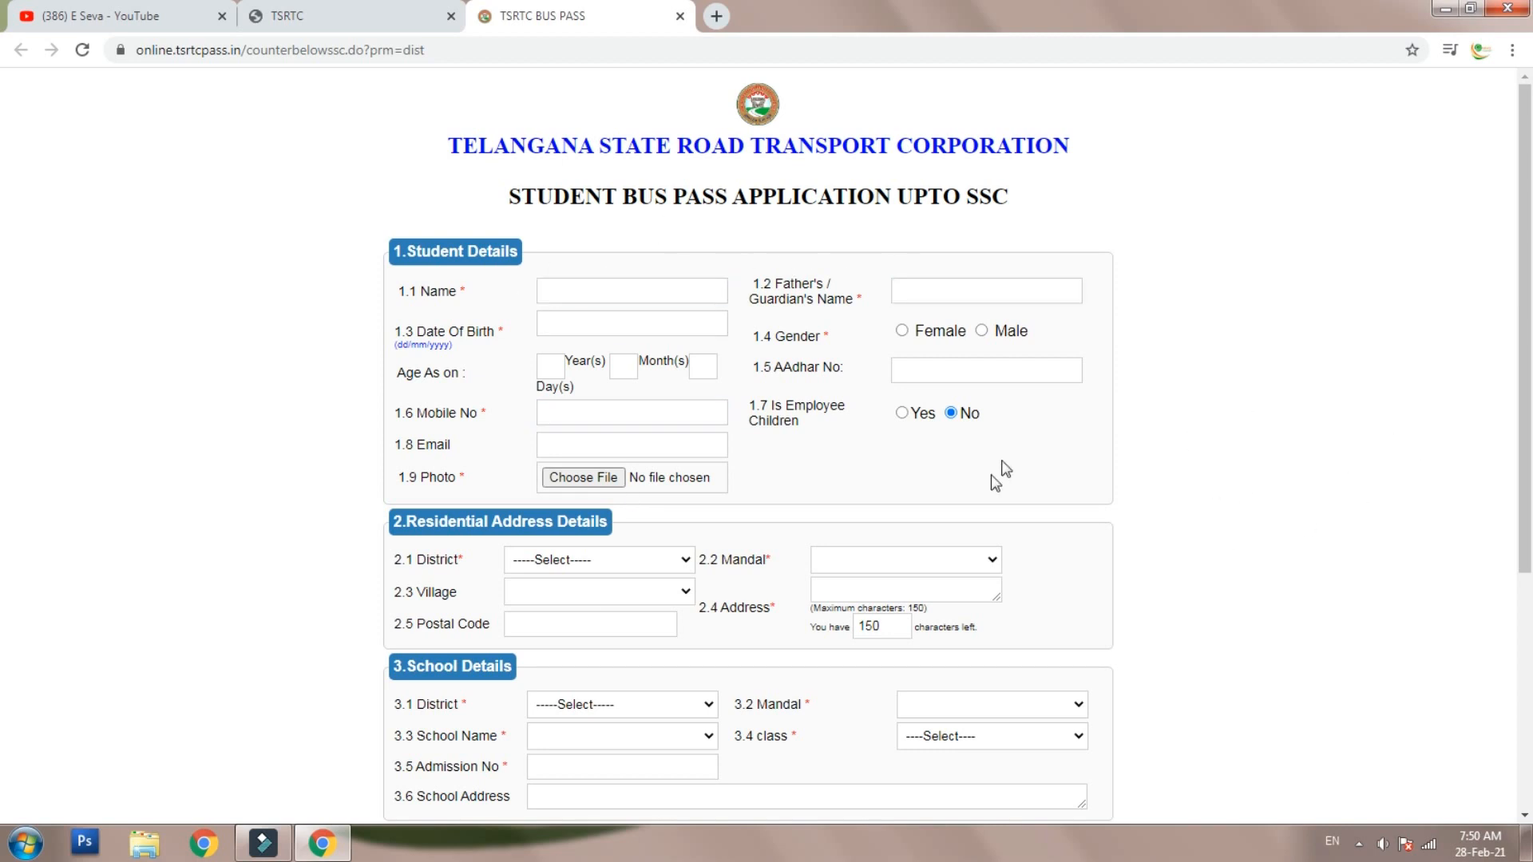
# - Enter the student's name, father's name and date of birth in fields 1.1–1.3, and select Female gender
pyautogui.click(621, 287)
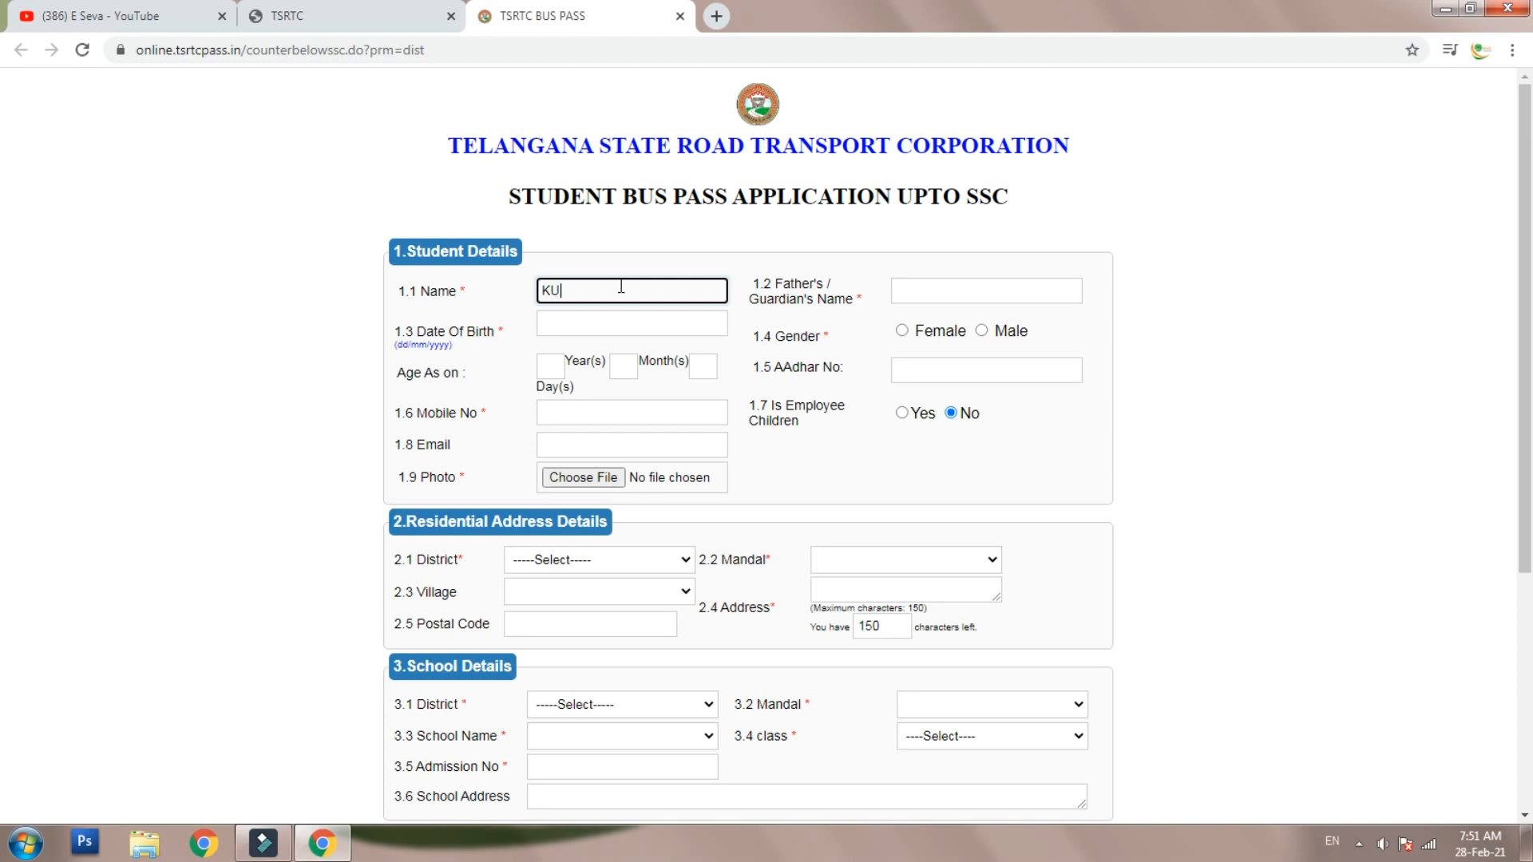
pyautogui.click(1008, 289)
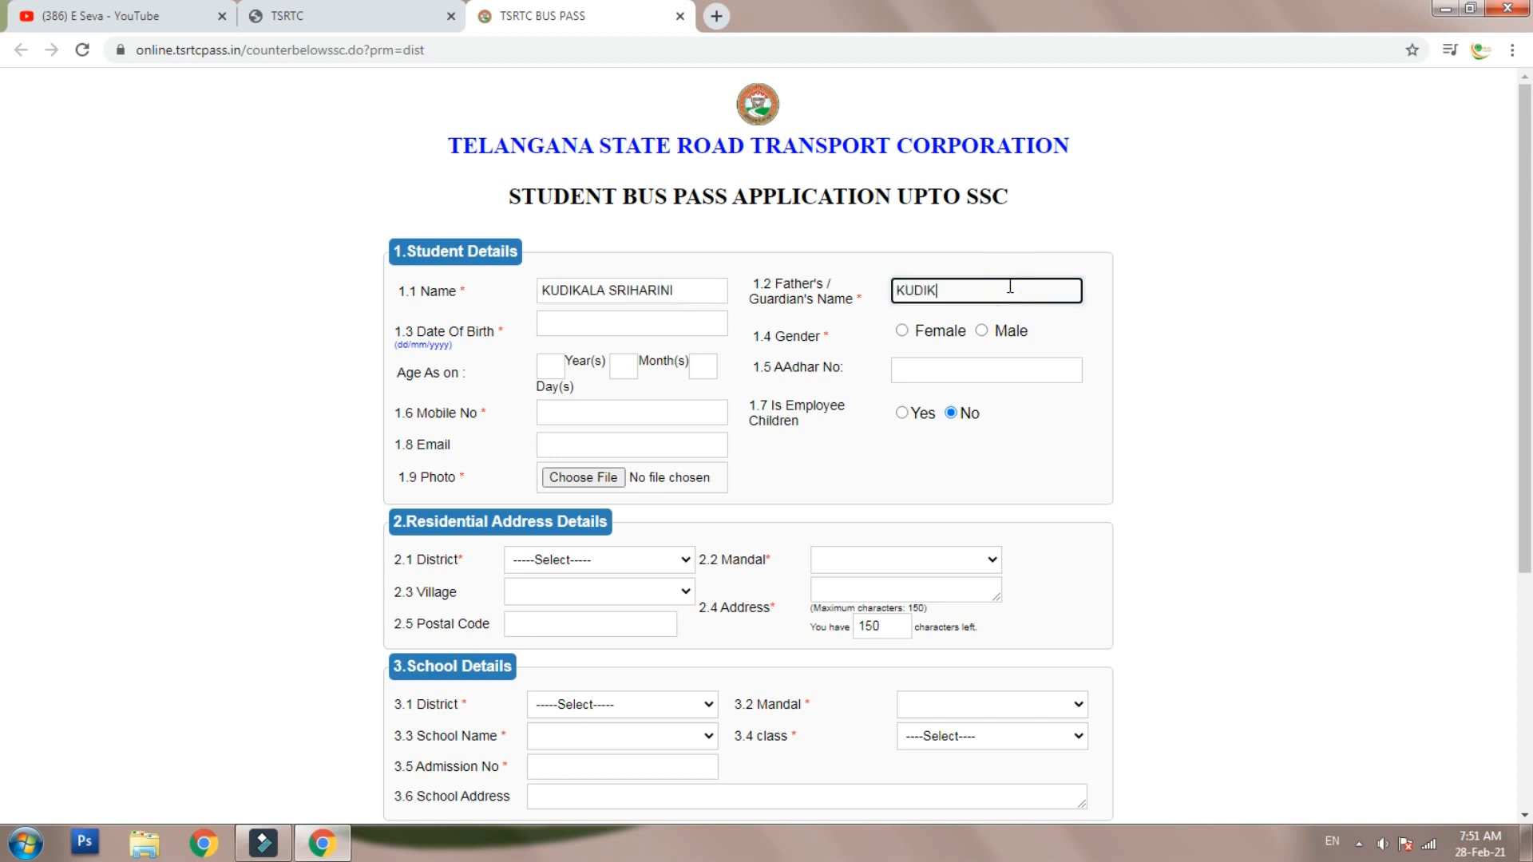
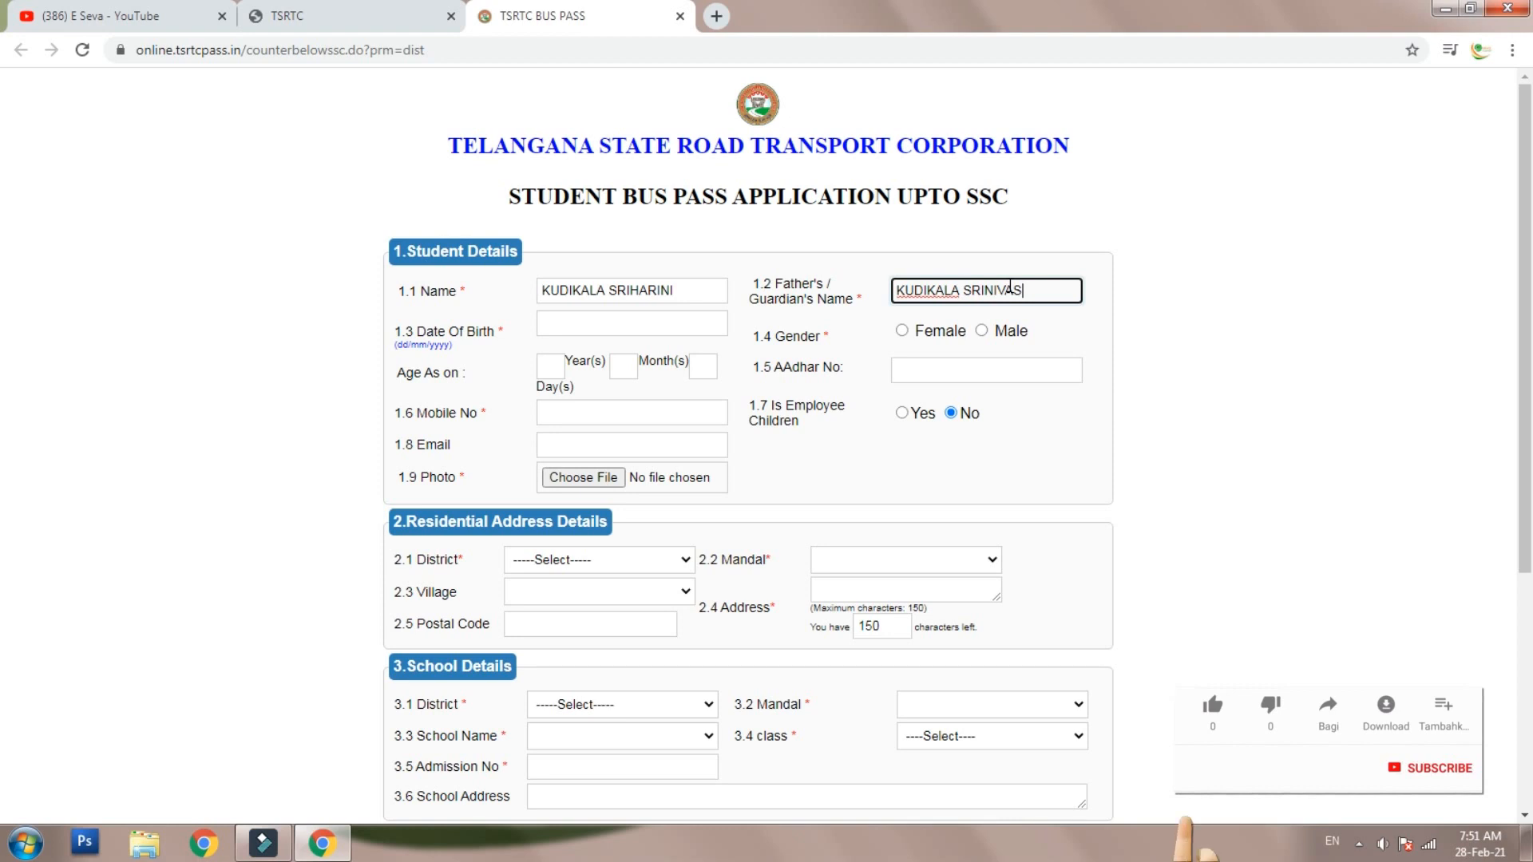
pyautogui.click(608, 323)
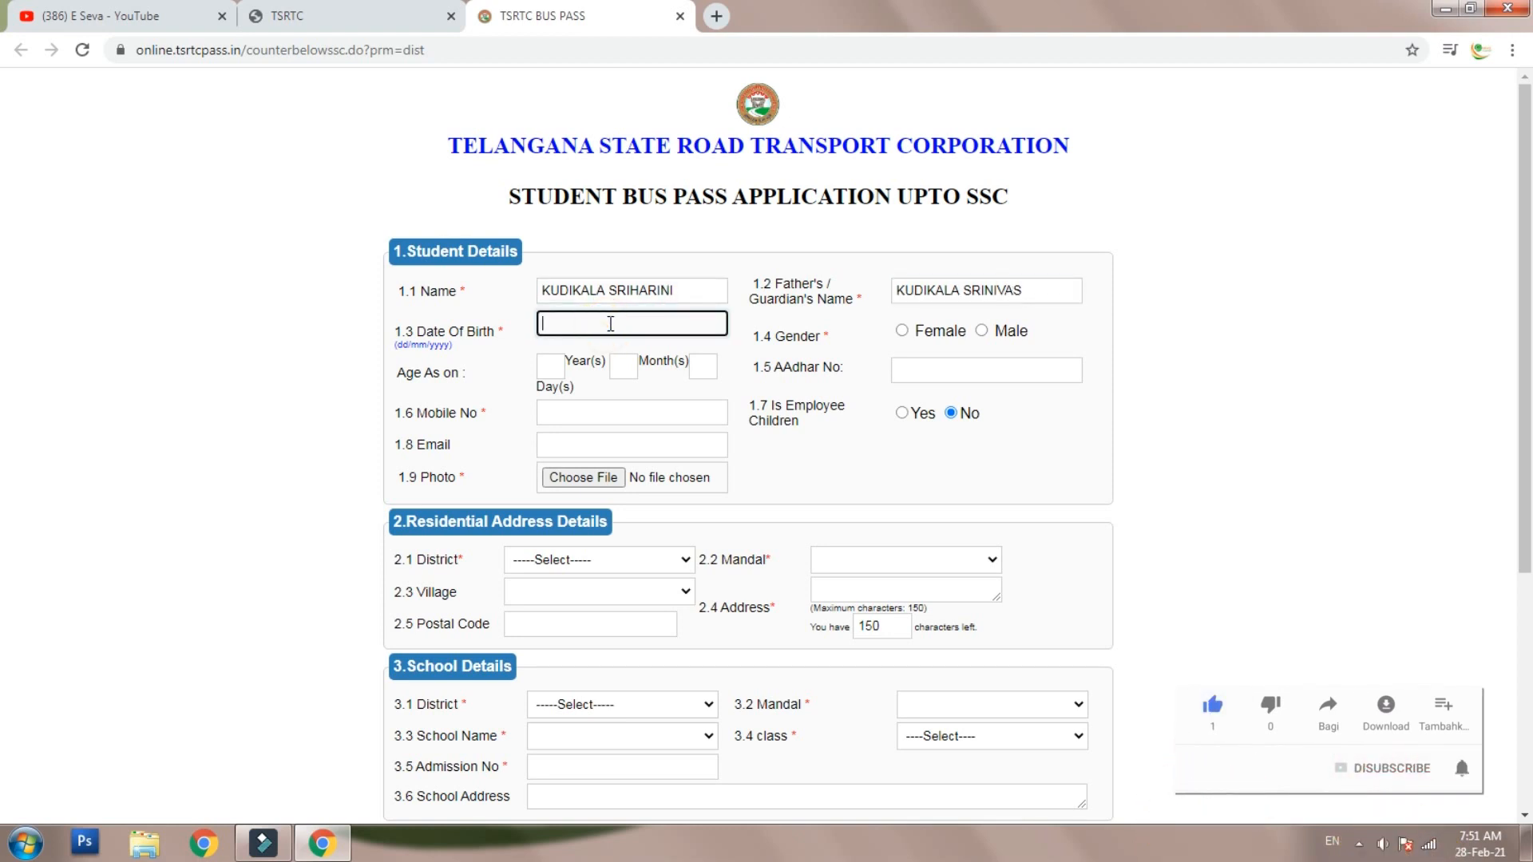
pyautogui.click(901, 331)
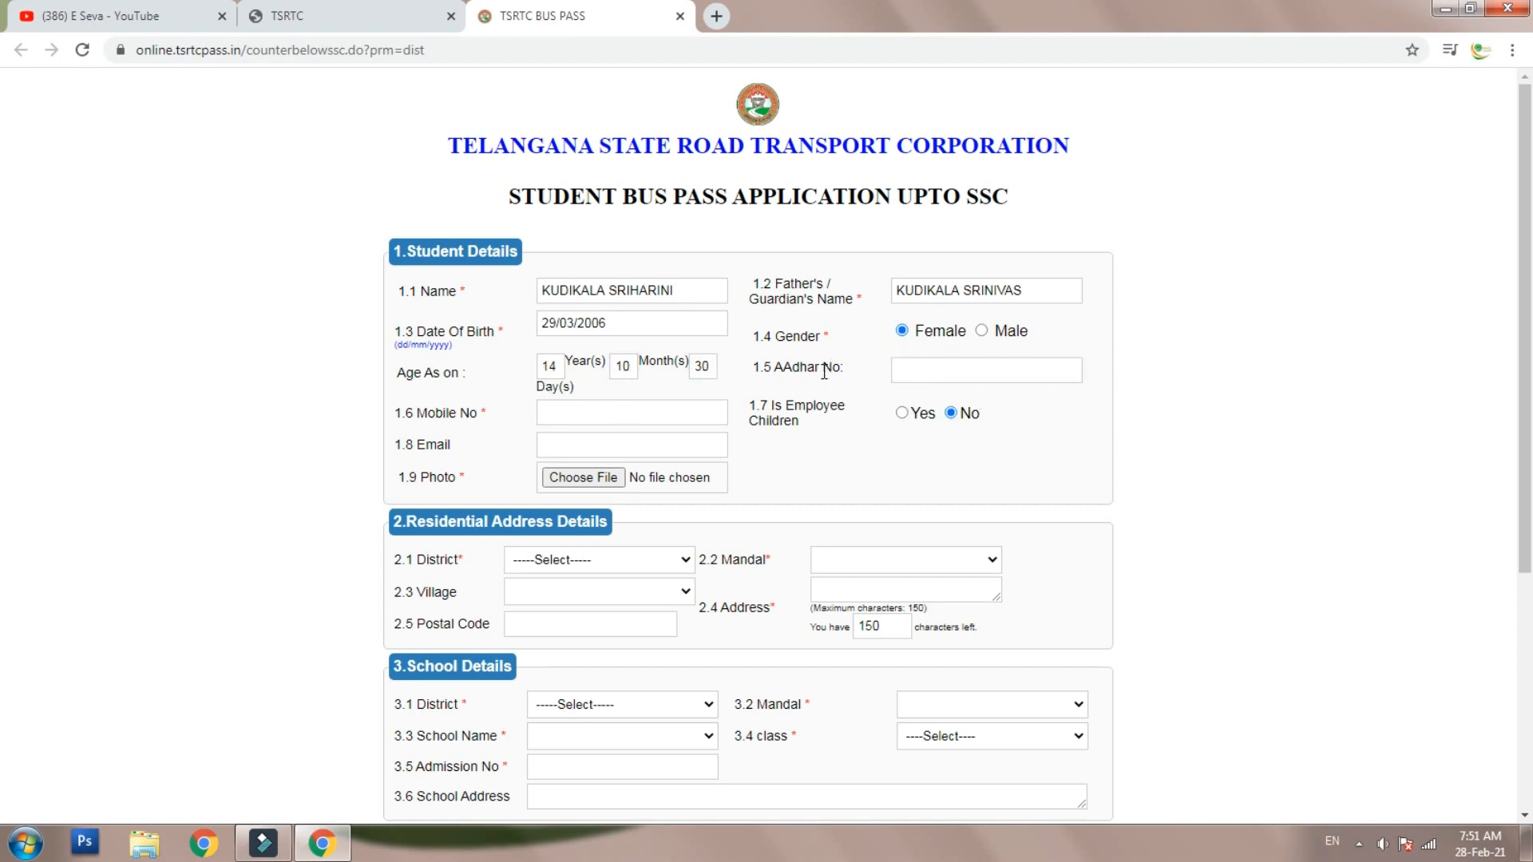
# - Enter the student's mobile number in field 1.6, leaving the Aadhaar and email fields empty
pyautogui.click(934, 369)
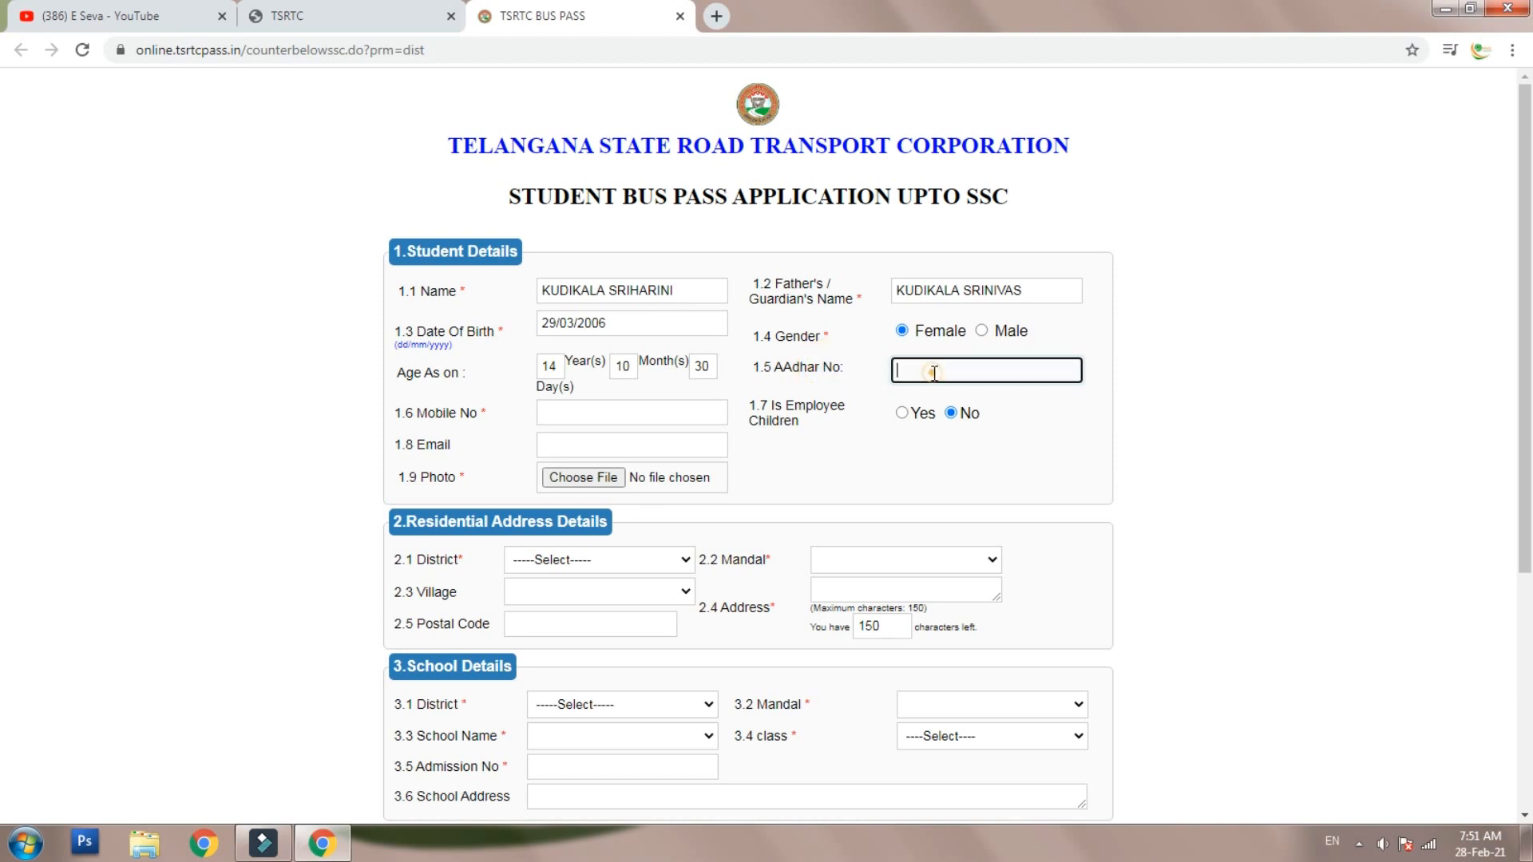
pyautogui.doubleClick(826, 336)
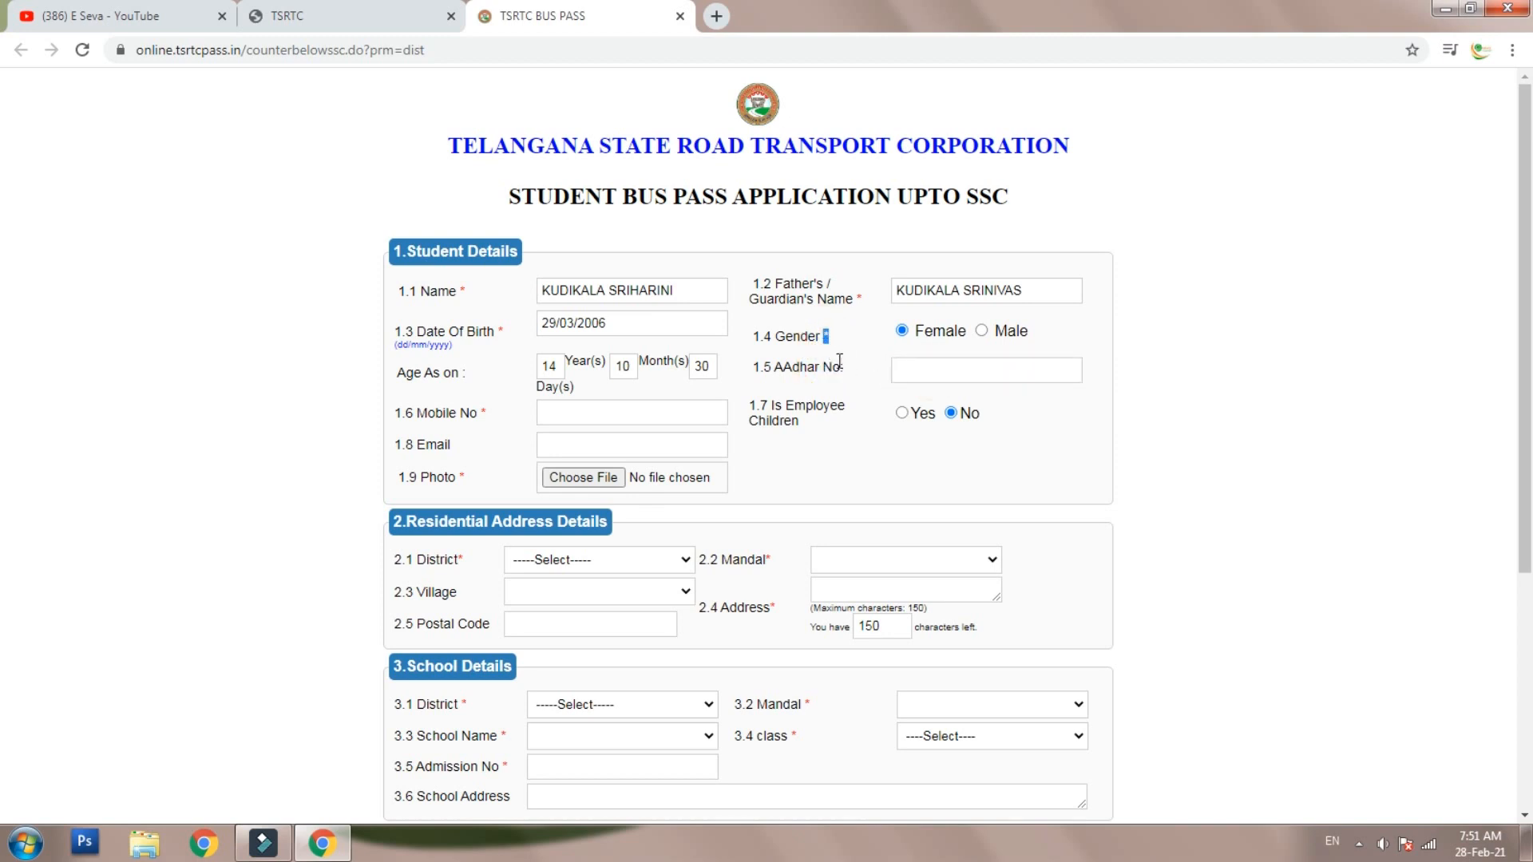
pyautogui.click(1004, 377)
pyautogui.click(953, 373)
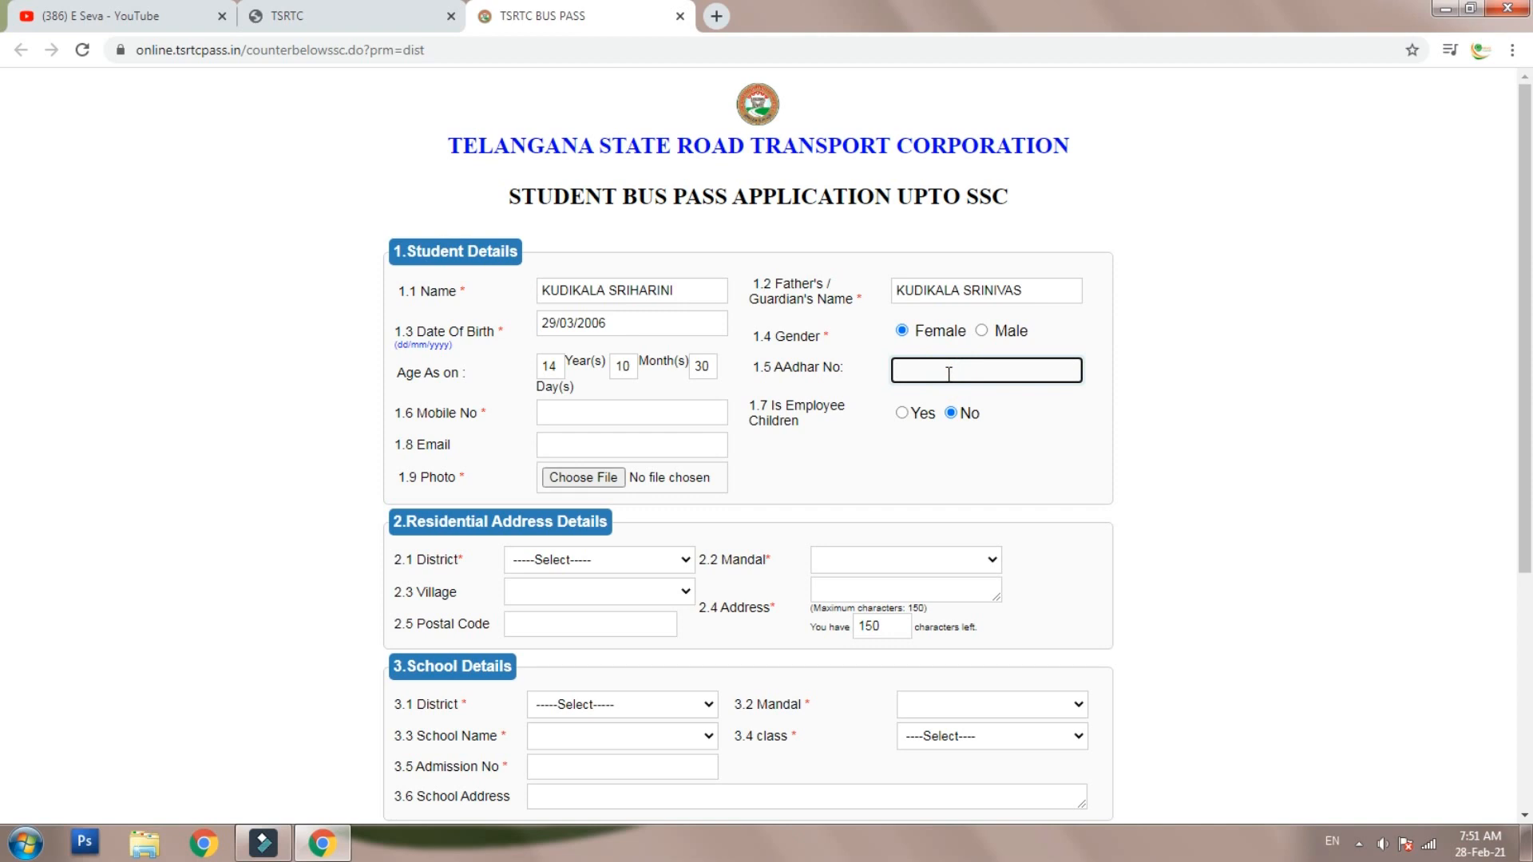
pyautogui.click(635, 415)
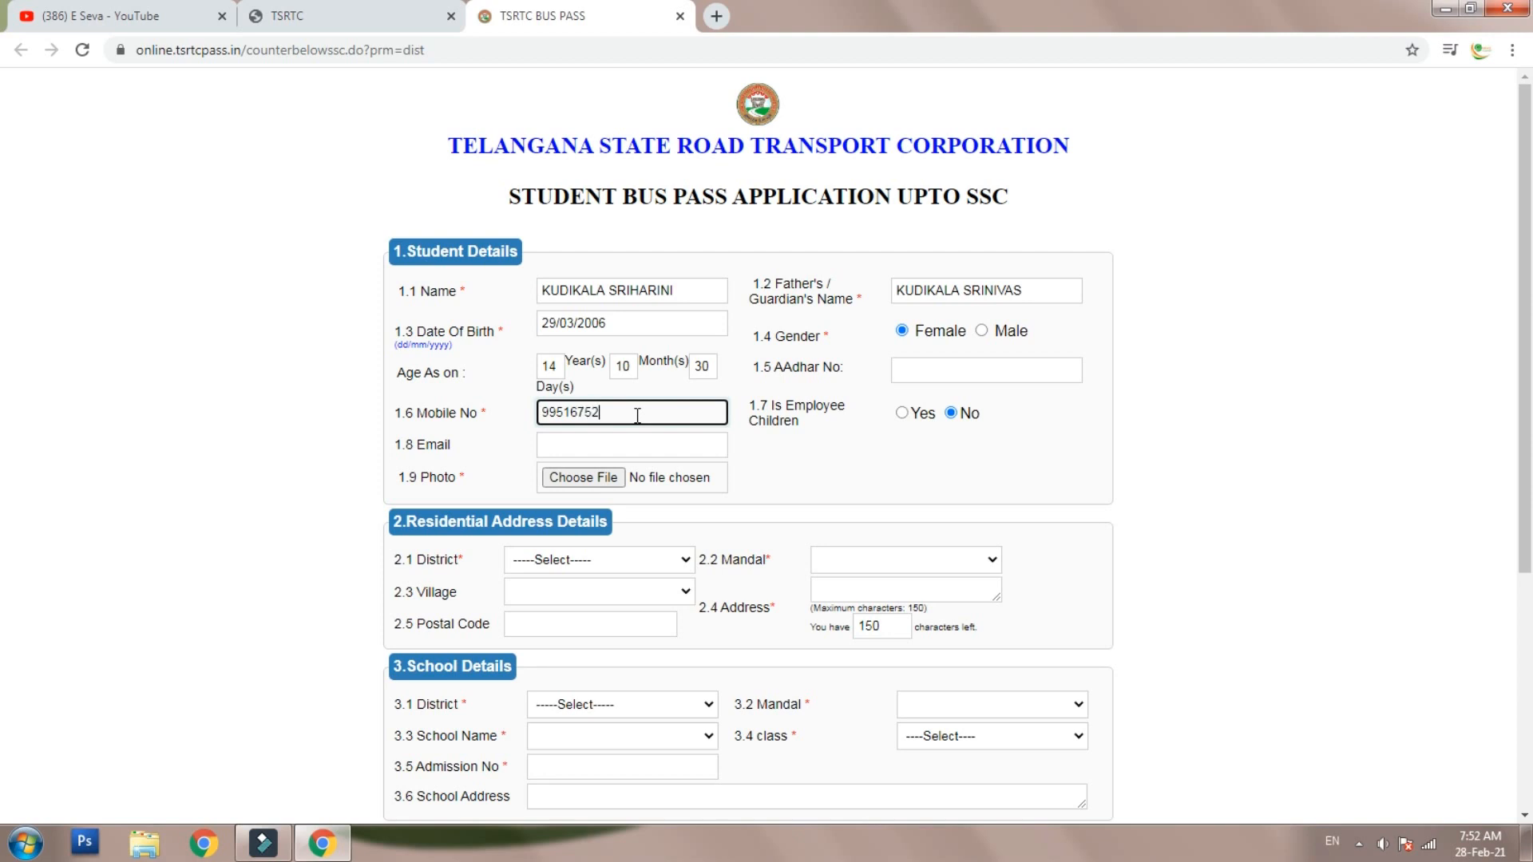
pyautogui.click(755, 455)
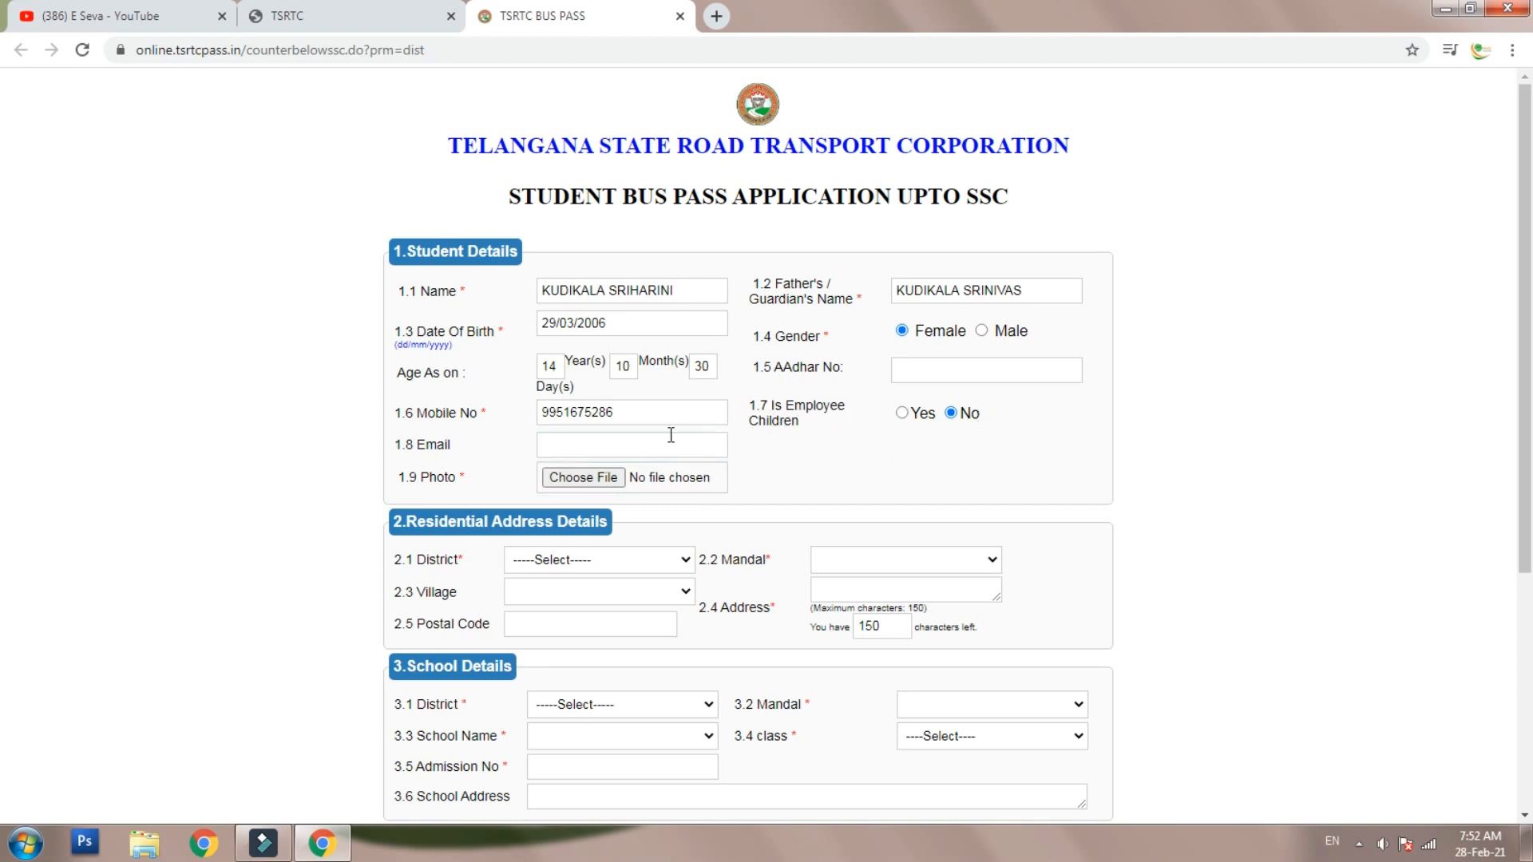
pyautogui.moveTo(417, 445); pyautogui.dragTo(479, 447)
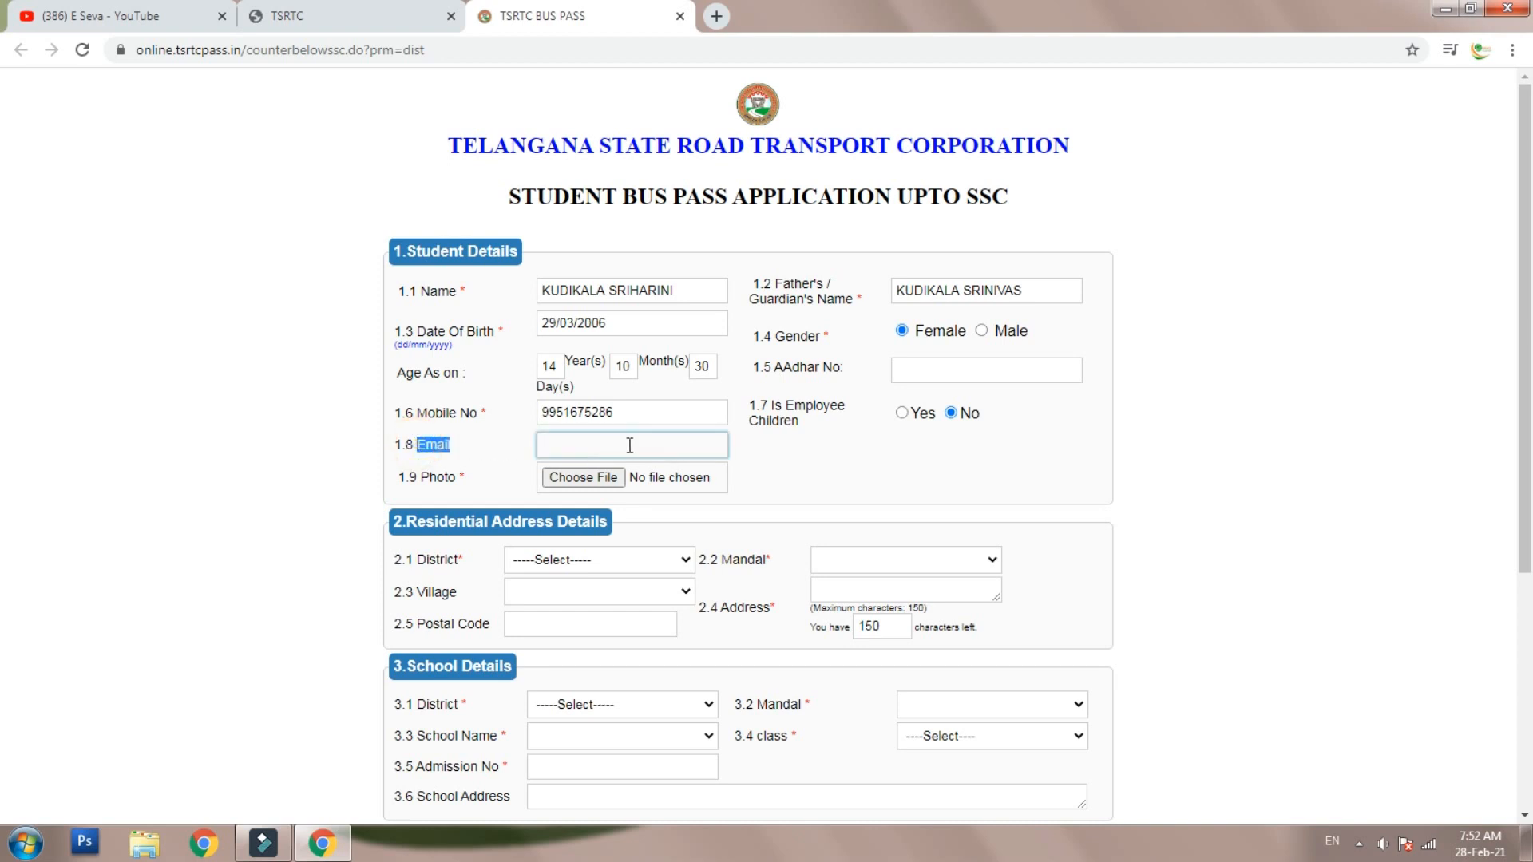
pyautogui.click(649, 498)
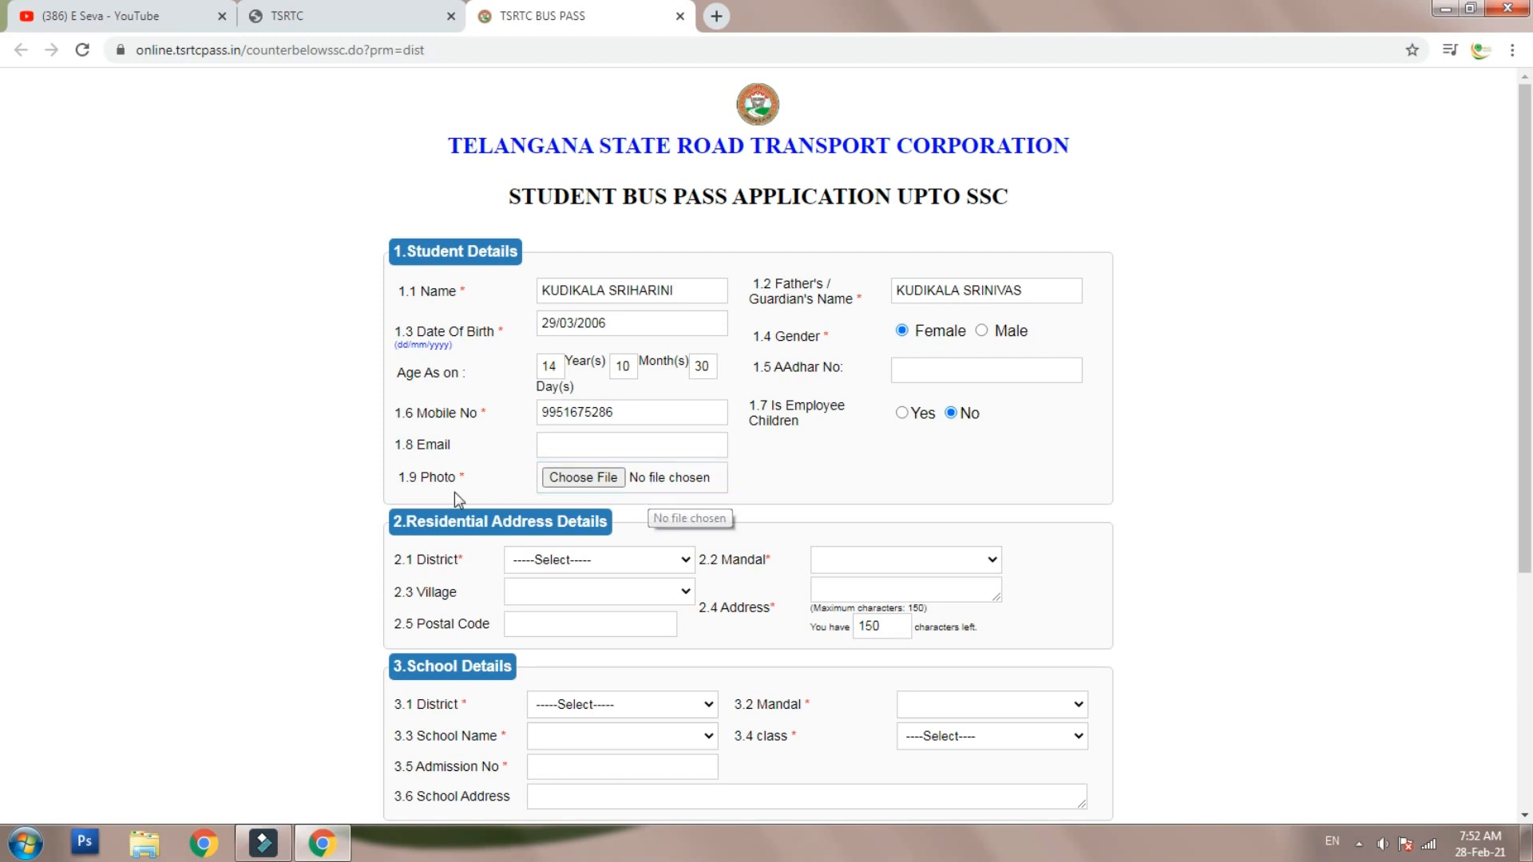
# - Upload PP-min.jpg as the student's photo in field 1.9
pyautogui.click(584, 478)
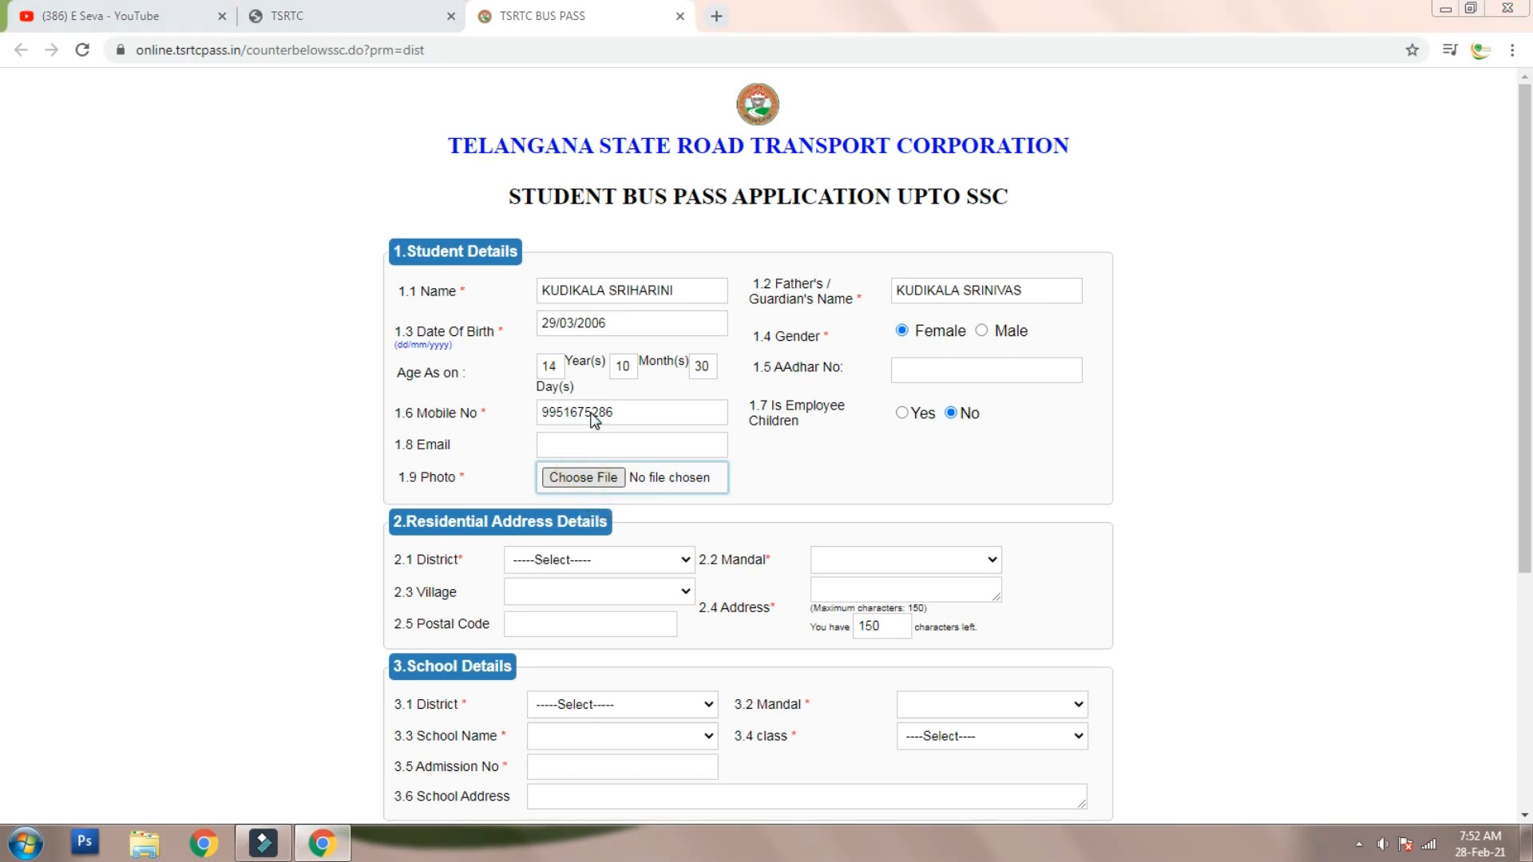
pyautogui.click(394, 172)
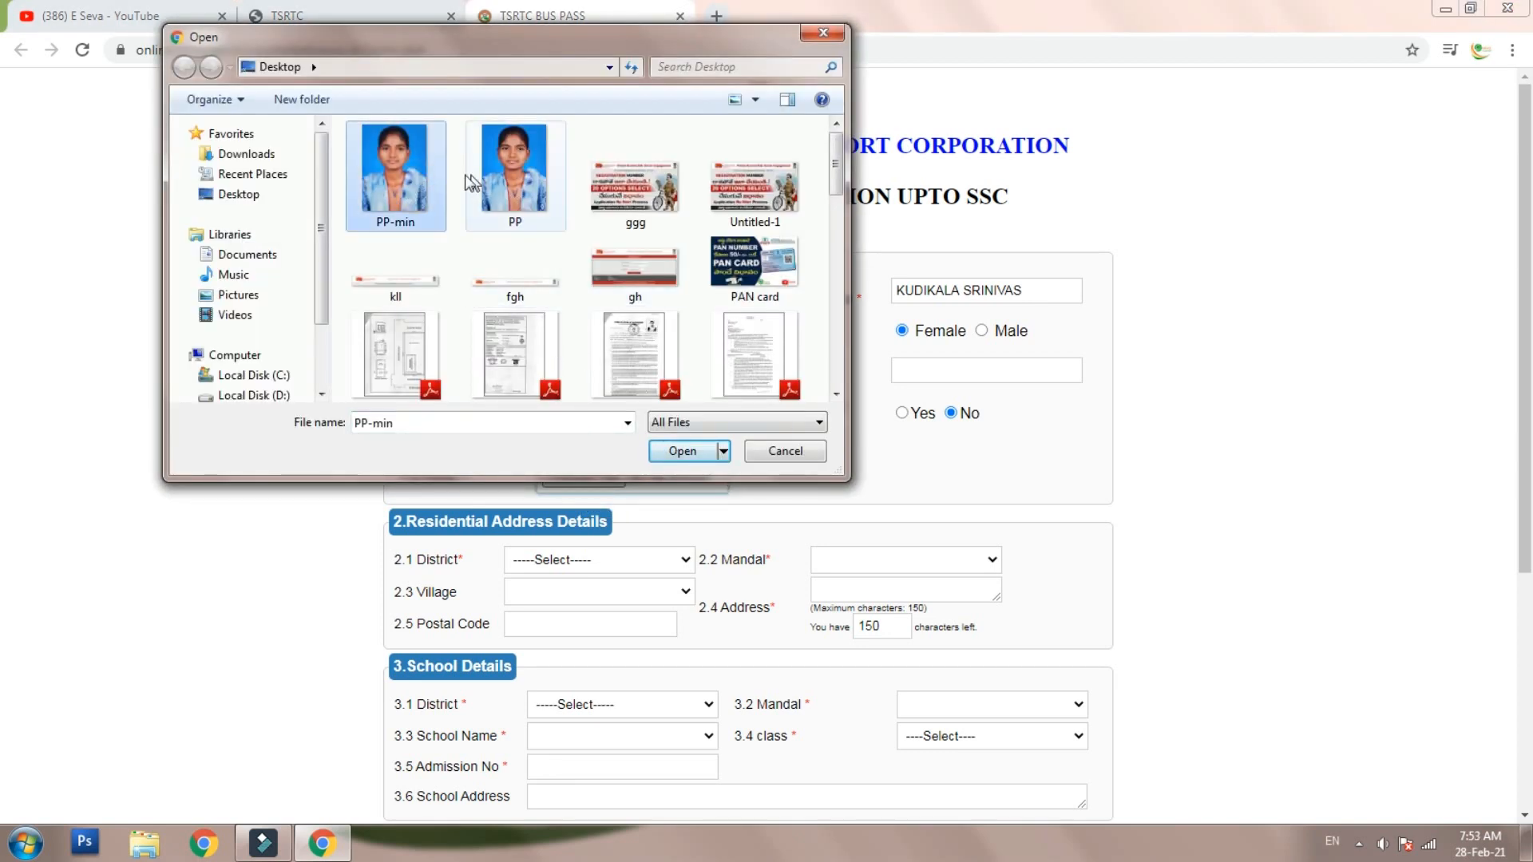
pyautogui.click(692, 455)
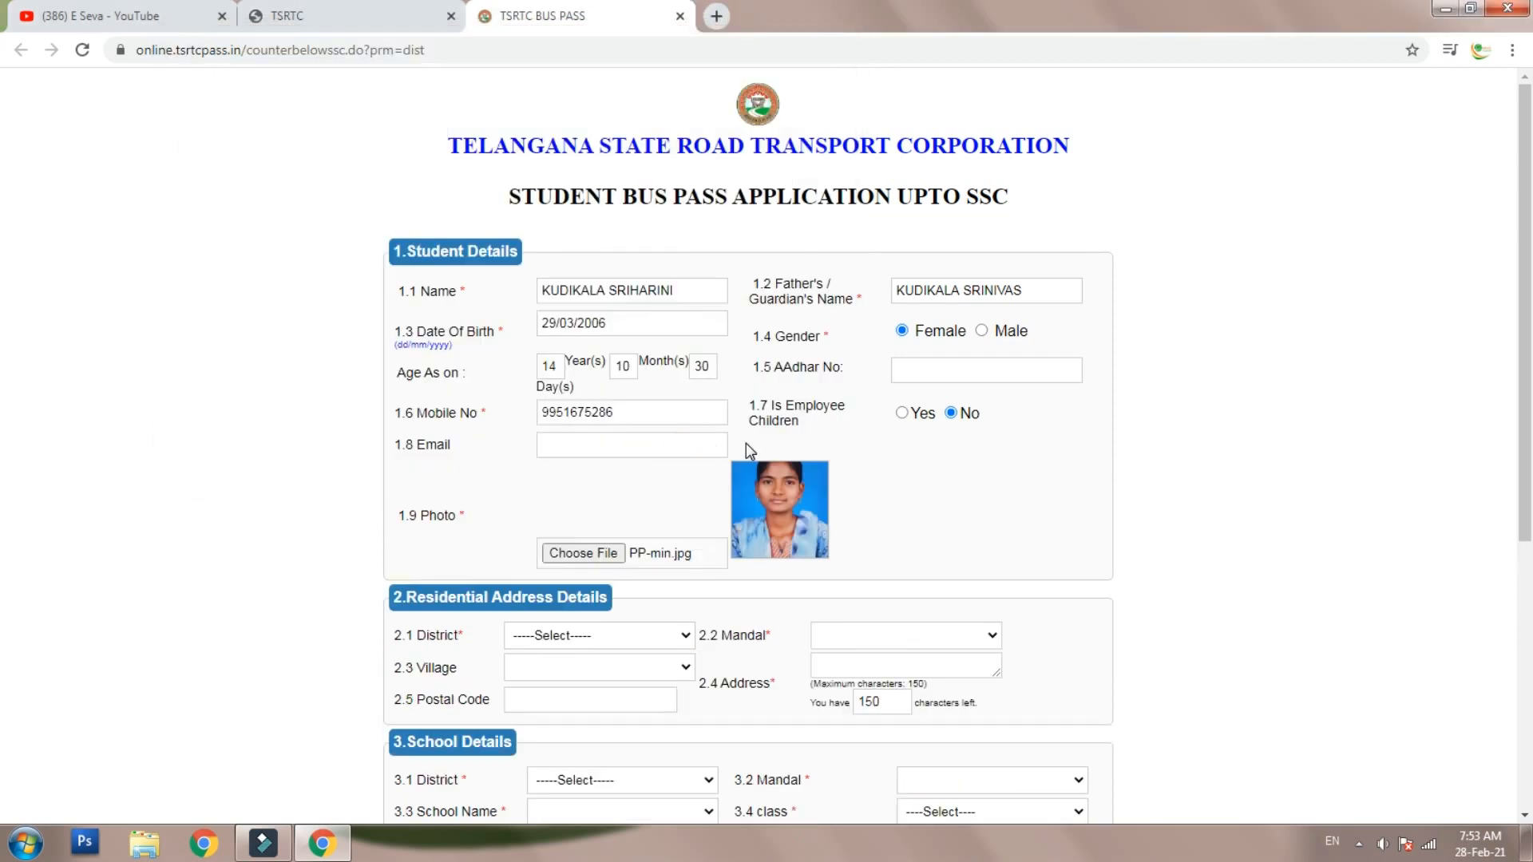
pyautogui.scroll(-2, 775, 523)
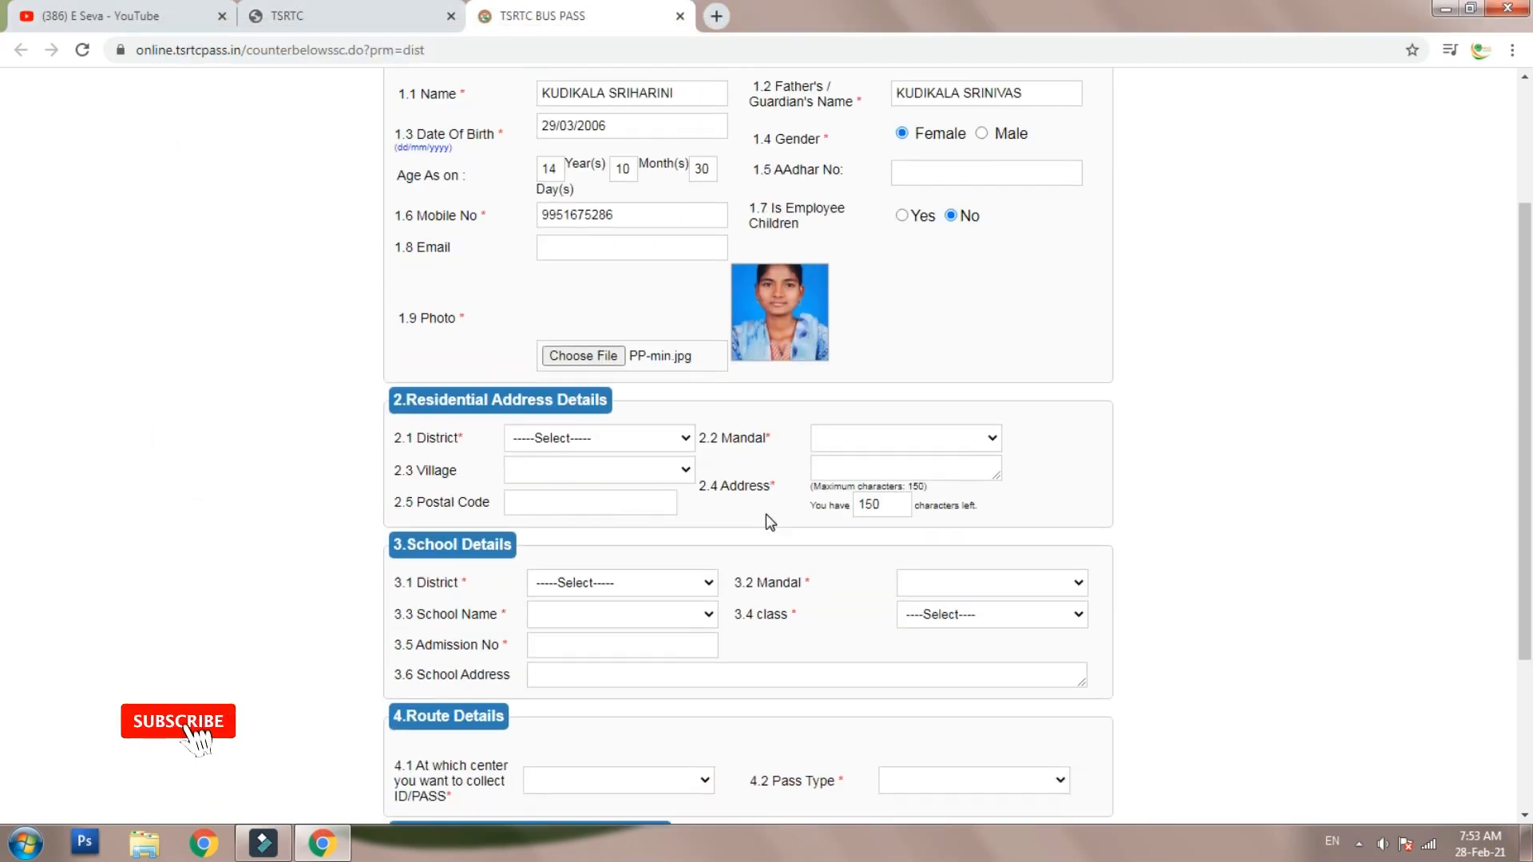
pyautogui.scroll(-2, 578, 324)
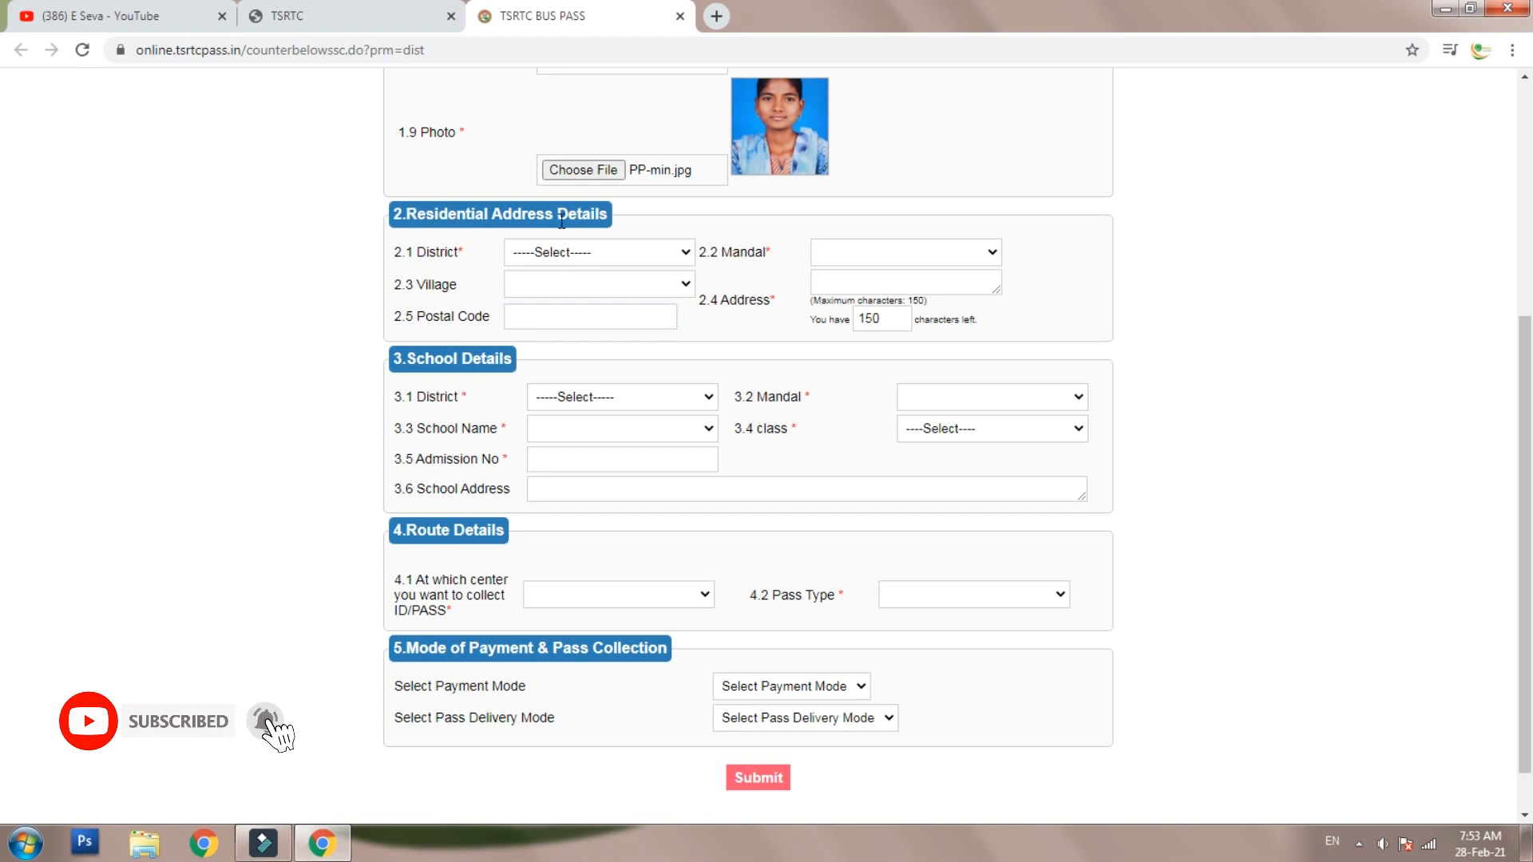
# - Set the residential district to WARANGAL, mandal to RAGHUNATHA PALLE, and pick the home village
pyautogui.click(575, 255)
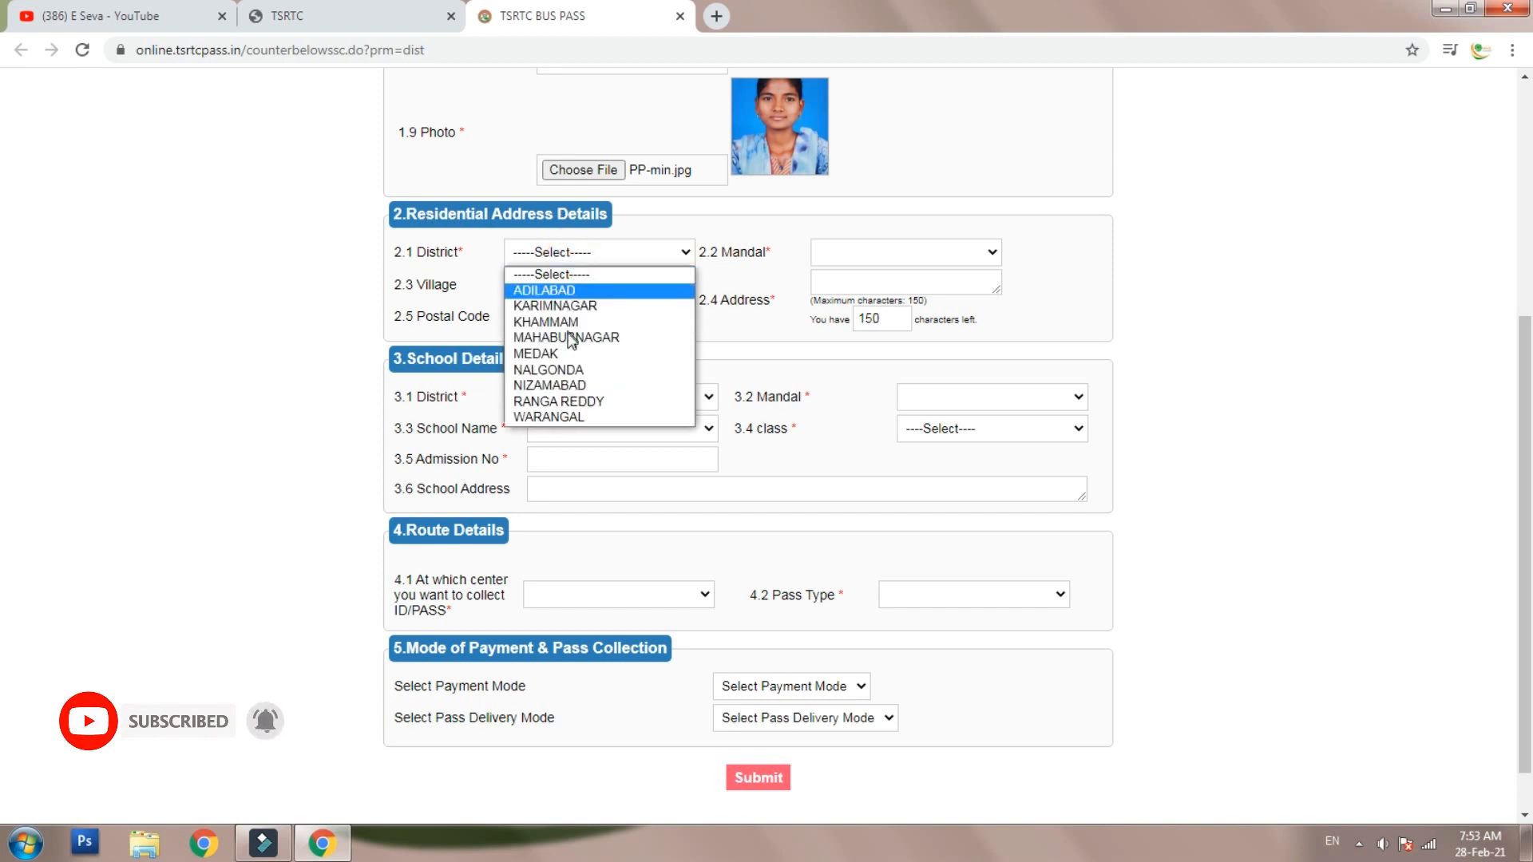
pyautogui.click(576, 418)
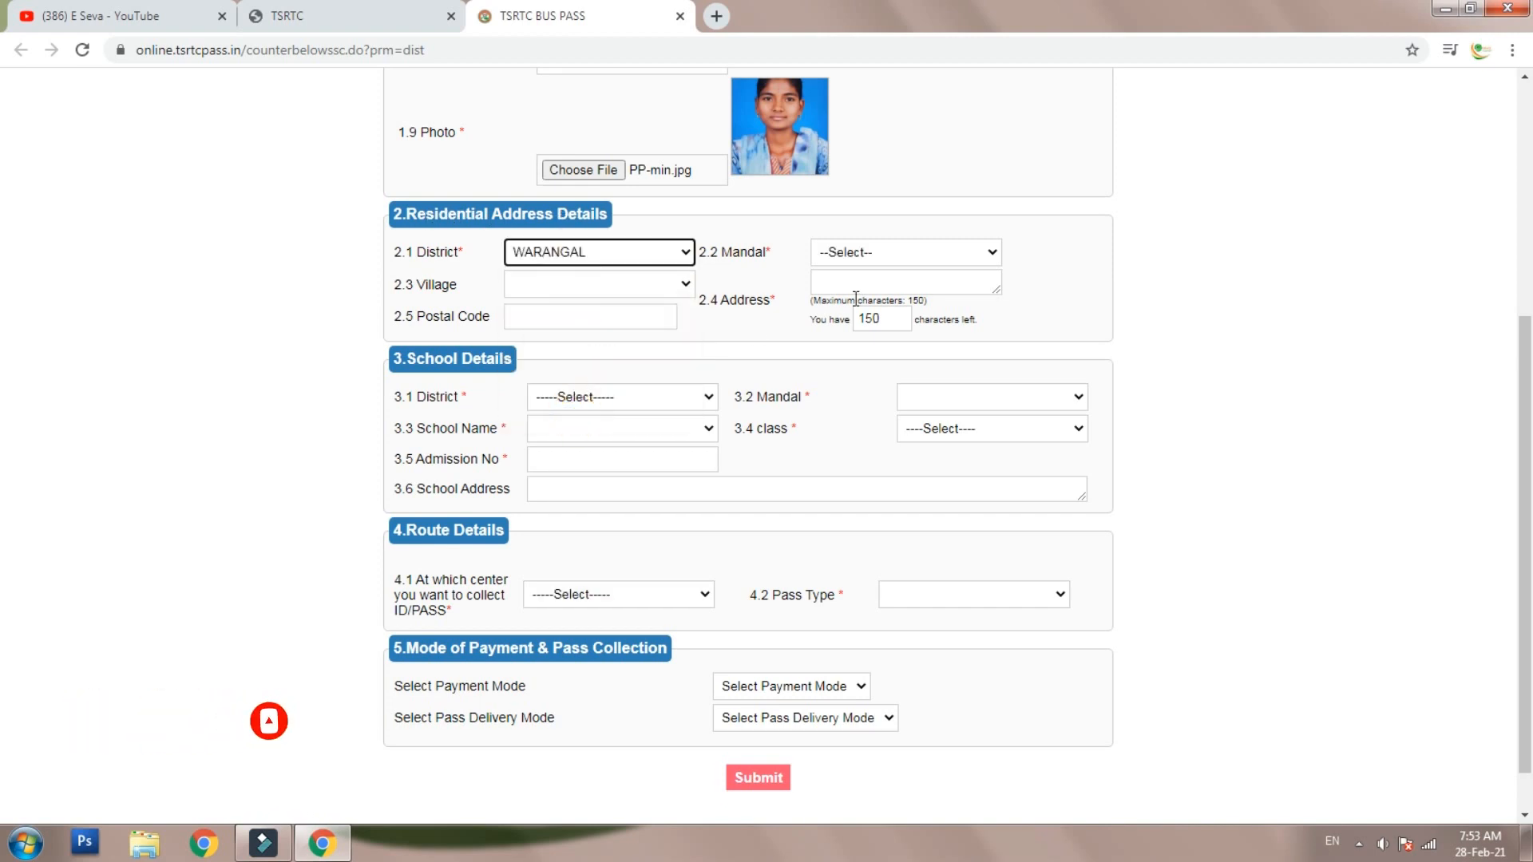
pyautogui.click(882, 252)
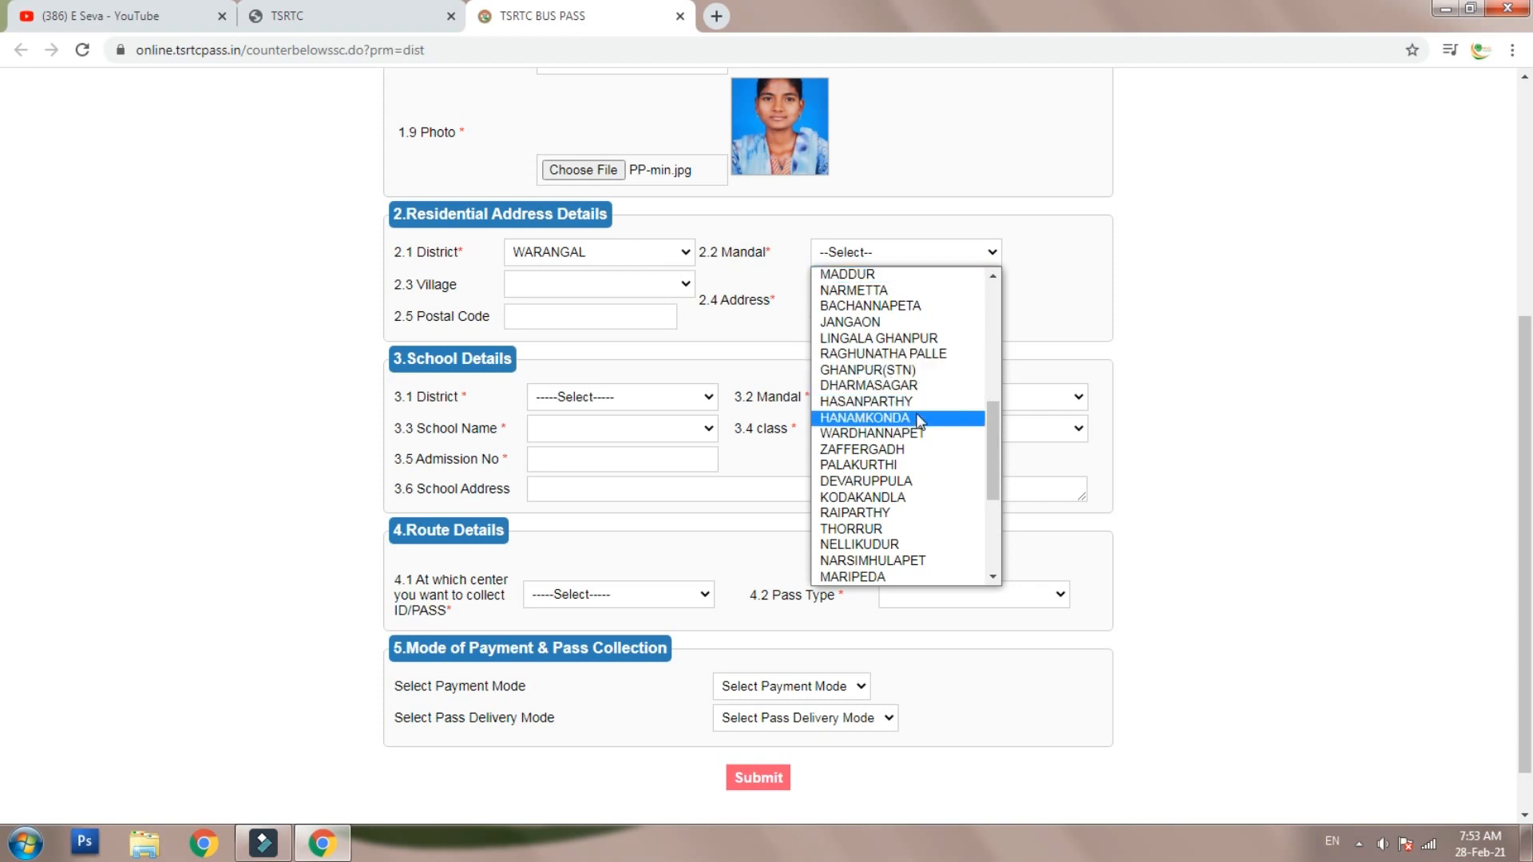
pyautogui.click(910, 353)
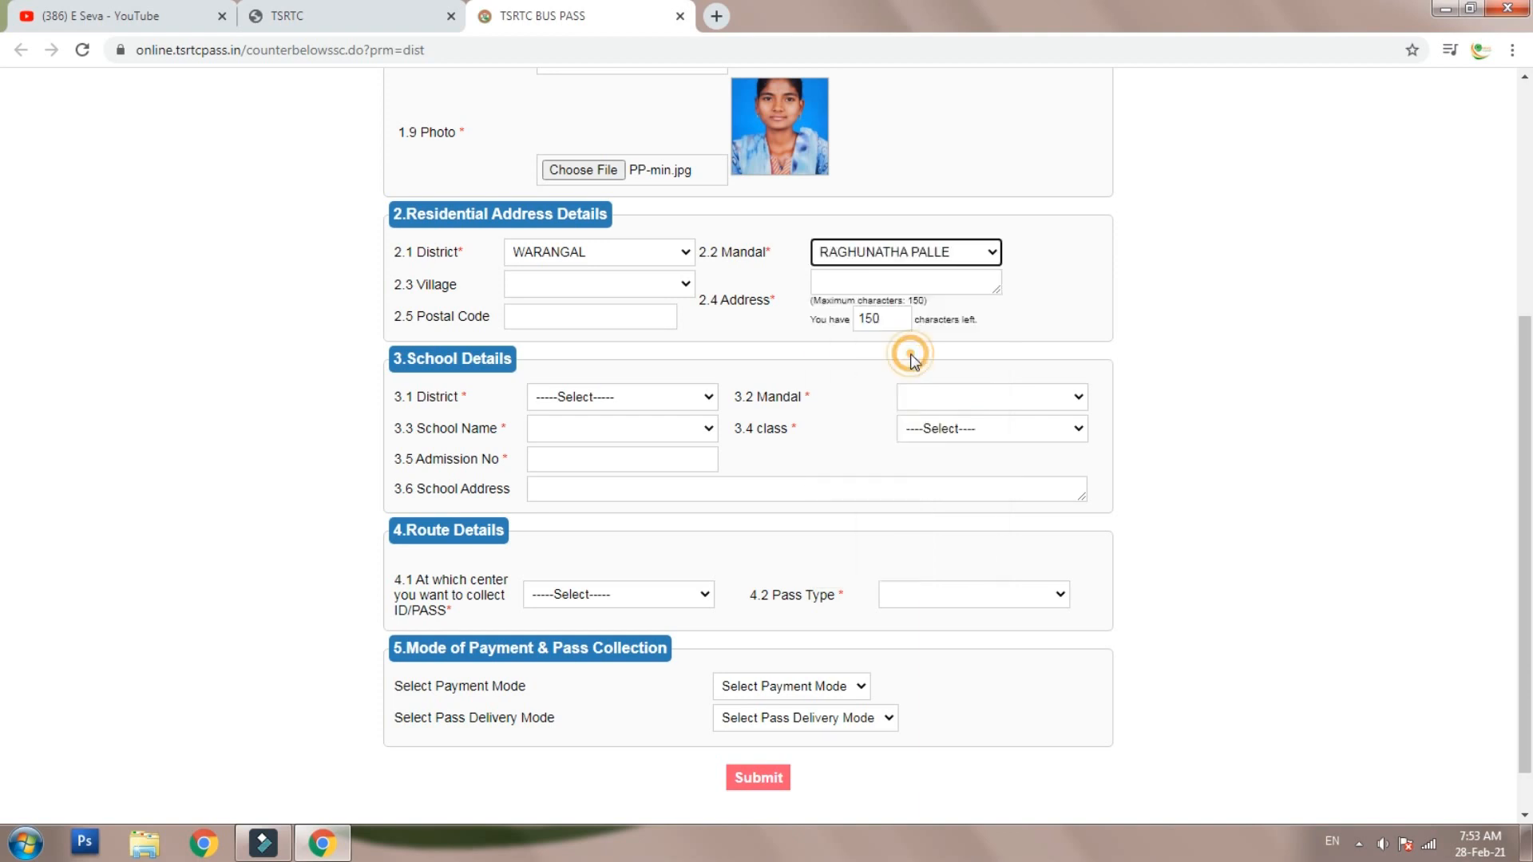
pyautogui.click(590, 284)
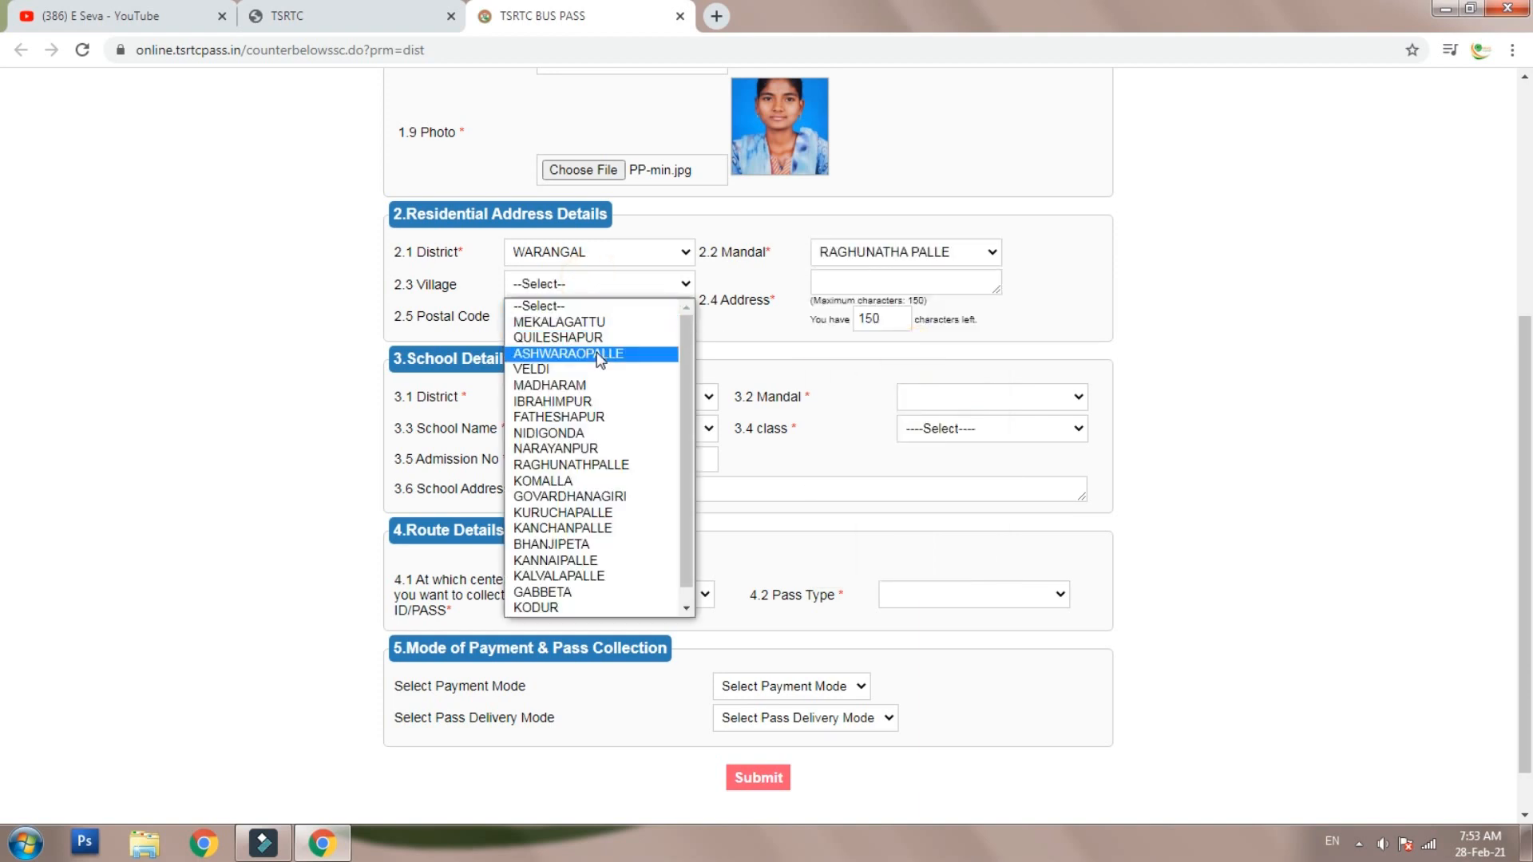
pyautogui.click(595, 349)
# - Fill in the residential street address and postal code
pyautogui.click(882, 275)
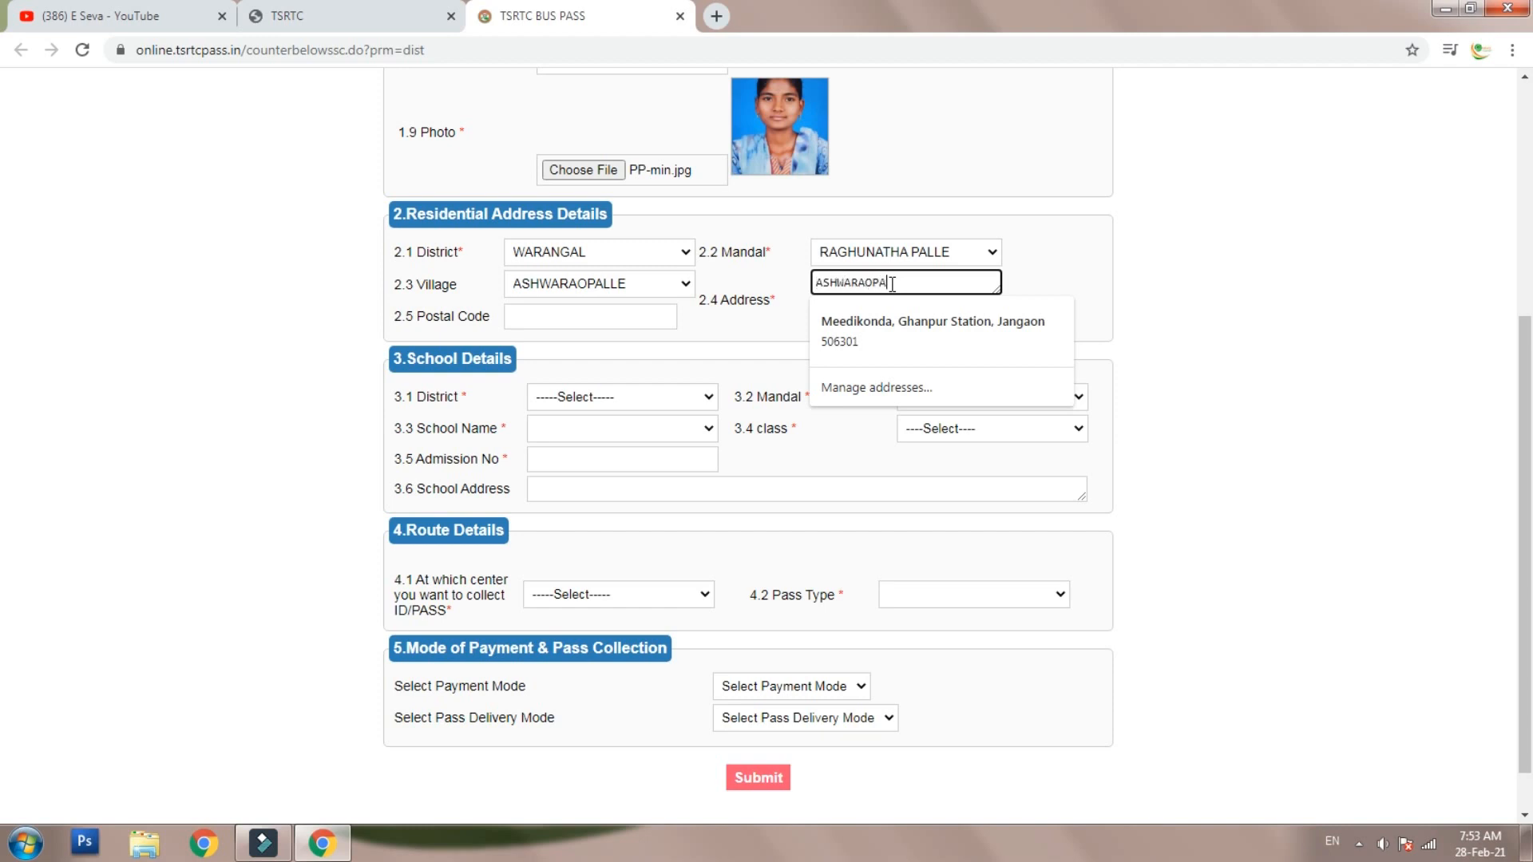
pyautogui.click(648, 317)
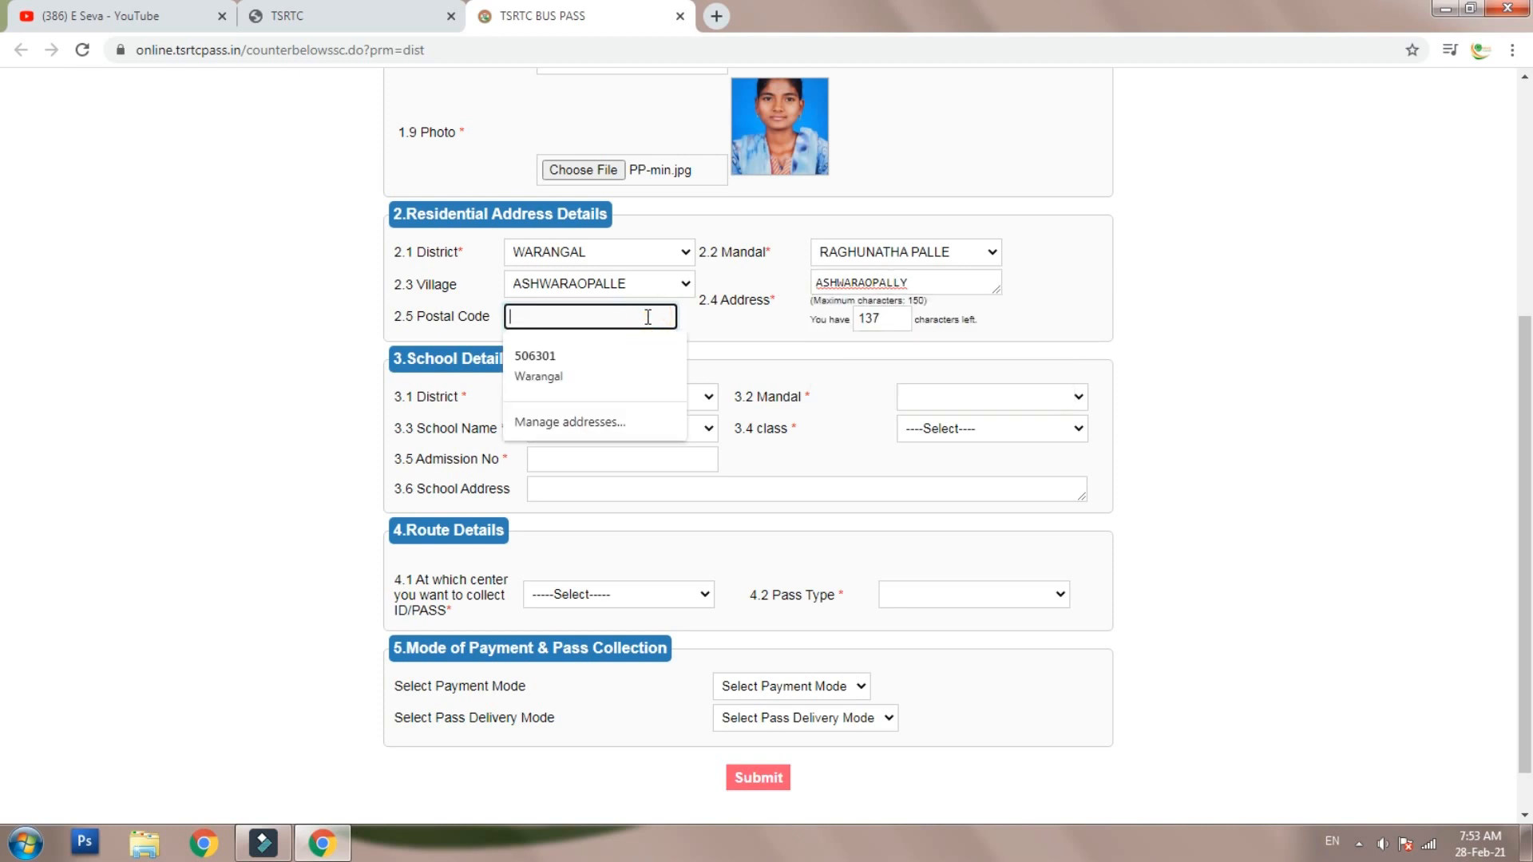
pyautogui.write('506244')
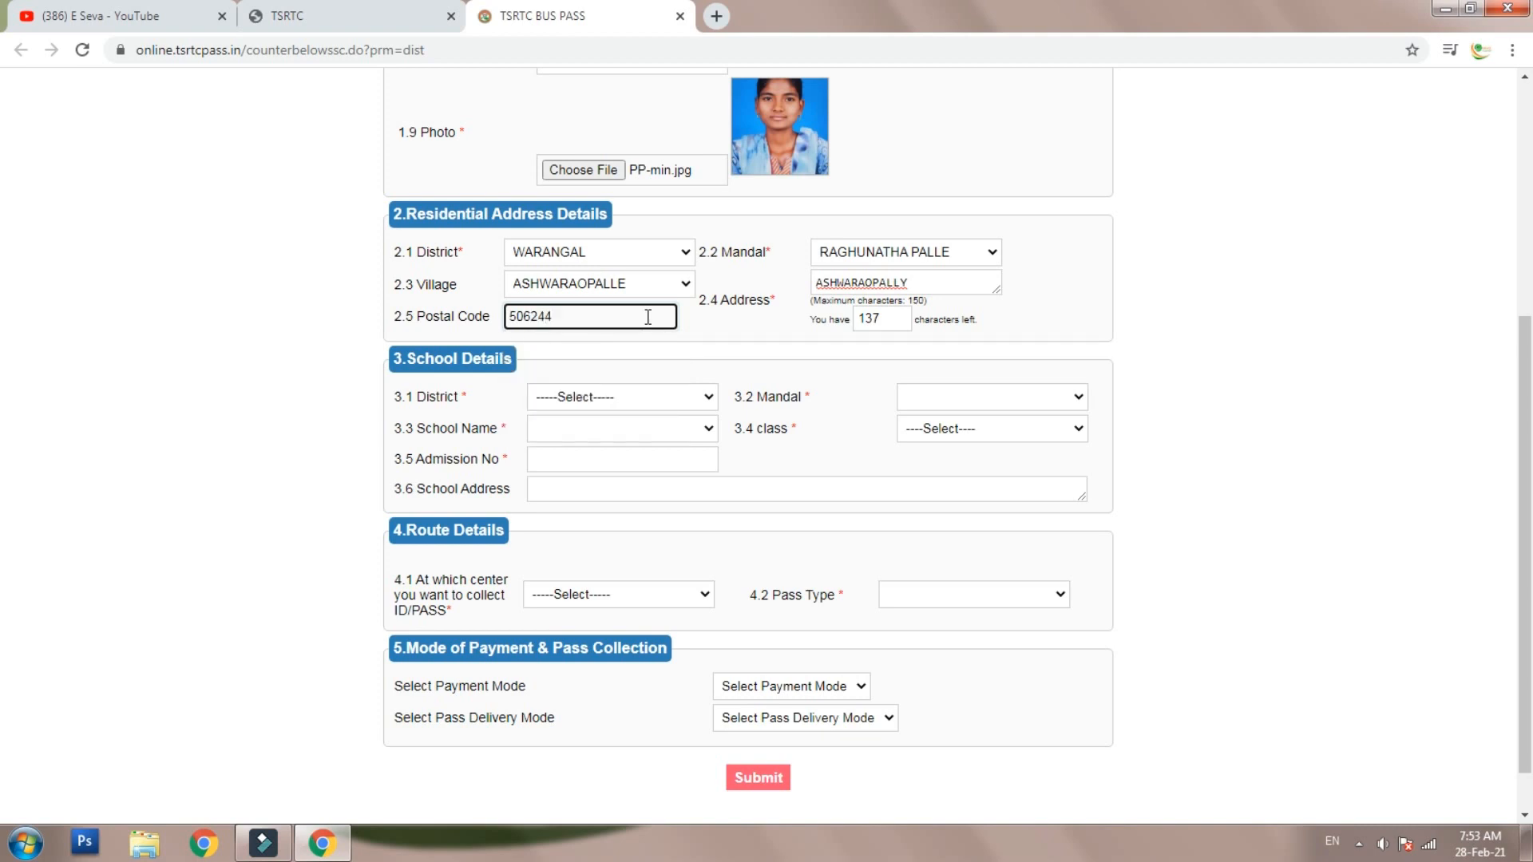
pyautogui.click(737, 332)
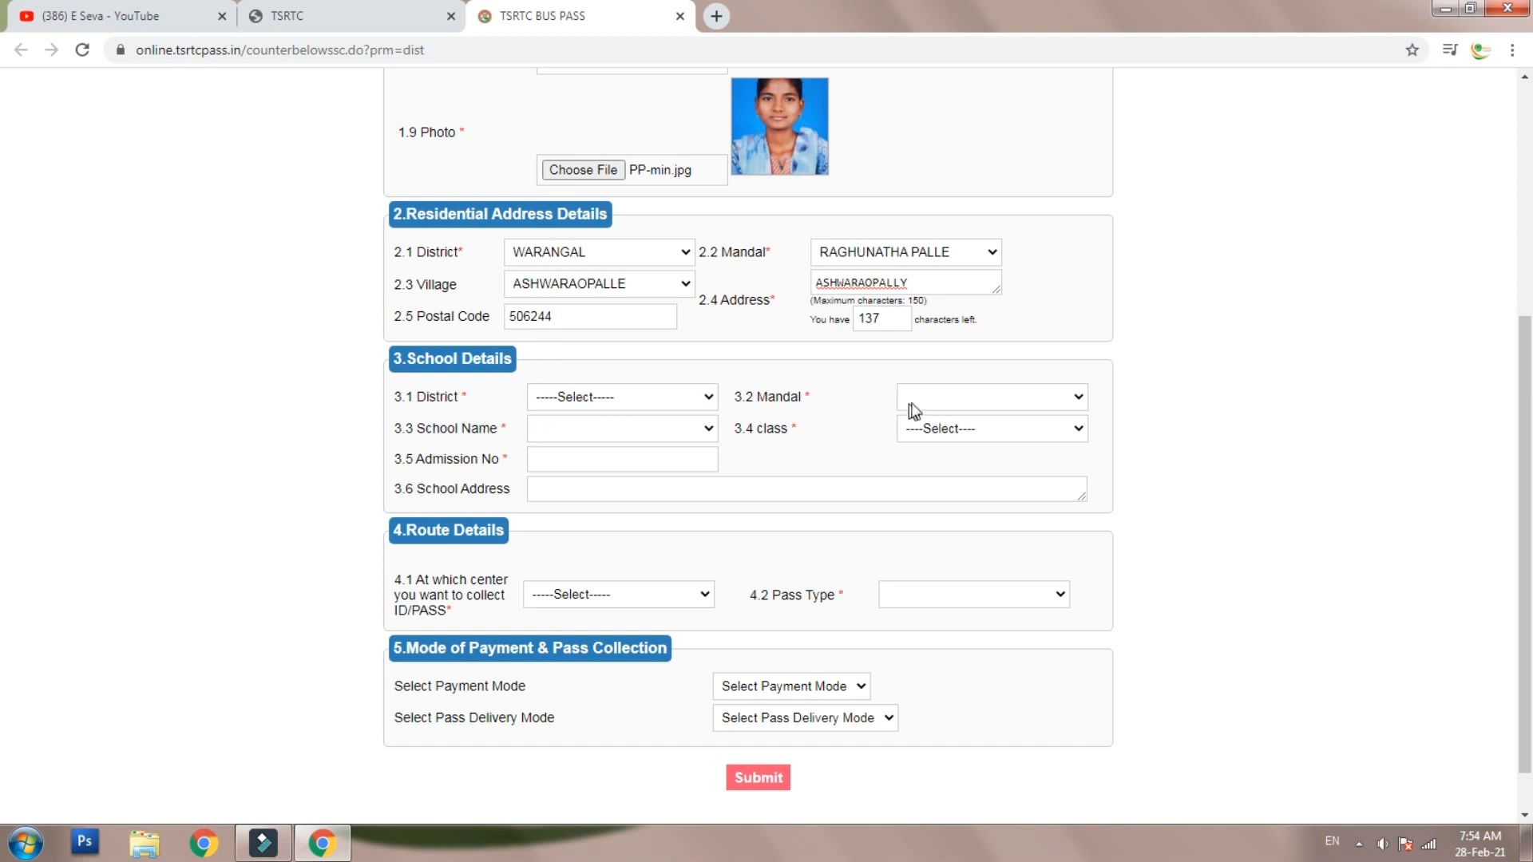
# - Set the school district to WARANGAL and the school mandal to RAGHUNATHA PALLE
pyautogui.click(619, 397)
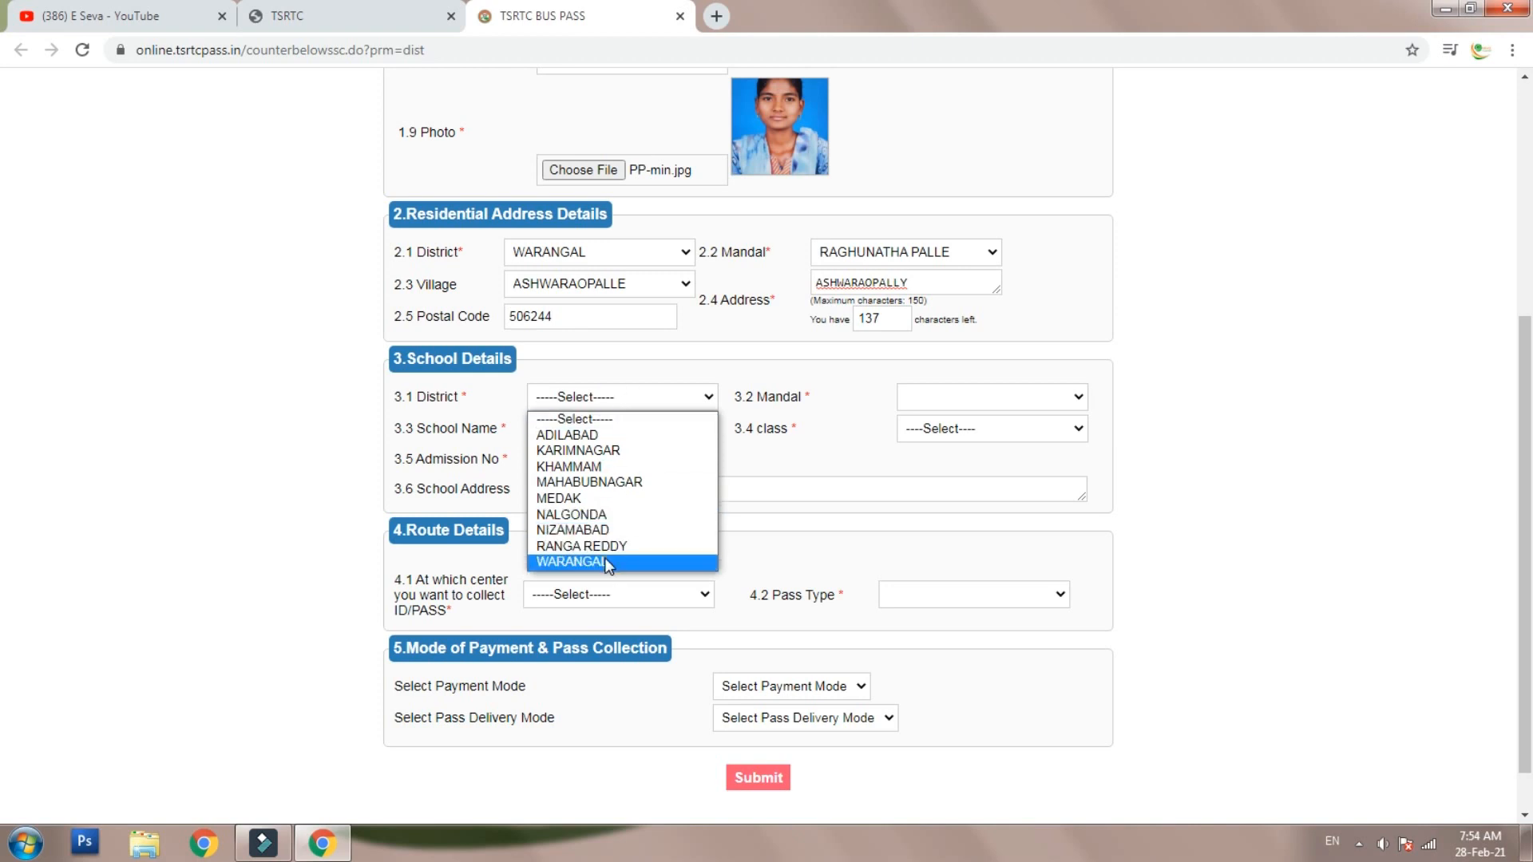
pyautogui.click(605, 562)
pyautogui.click(1009, 397)
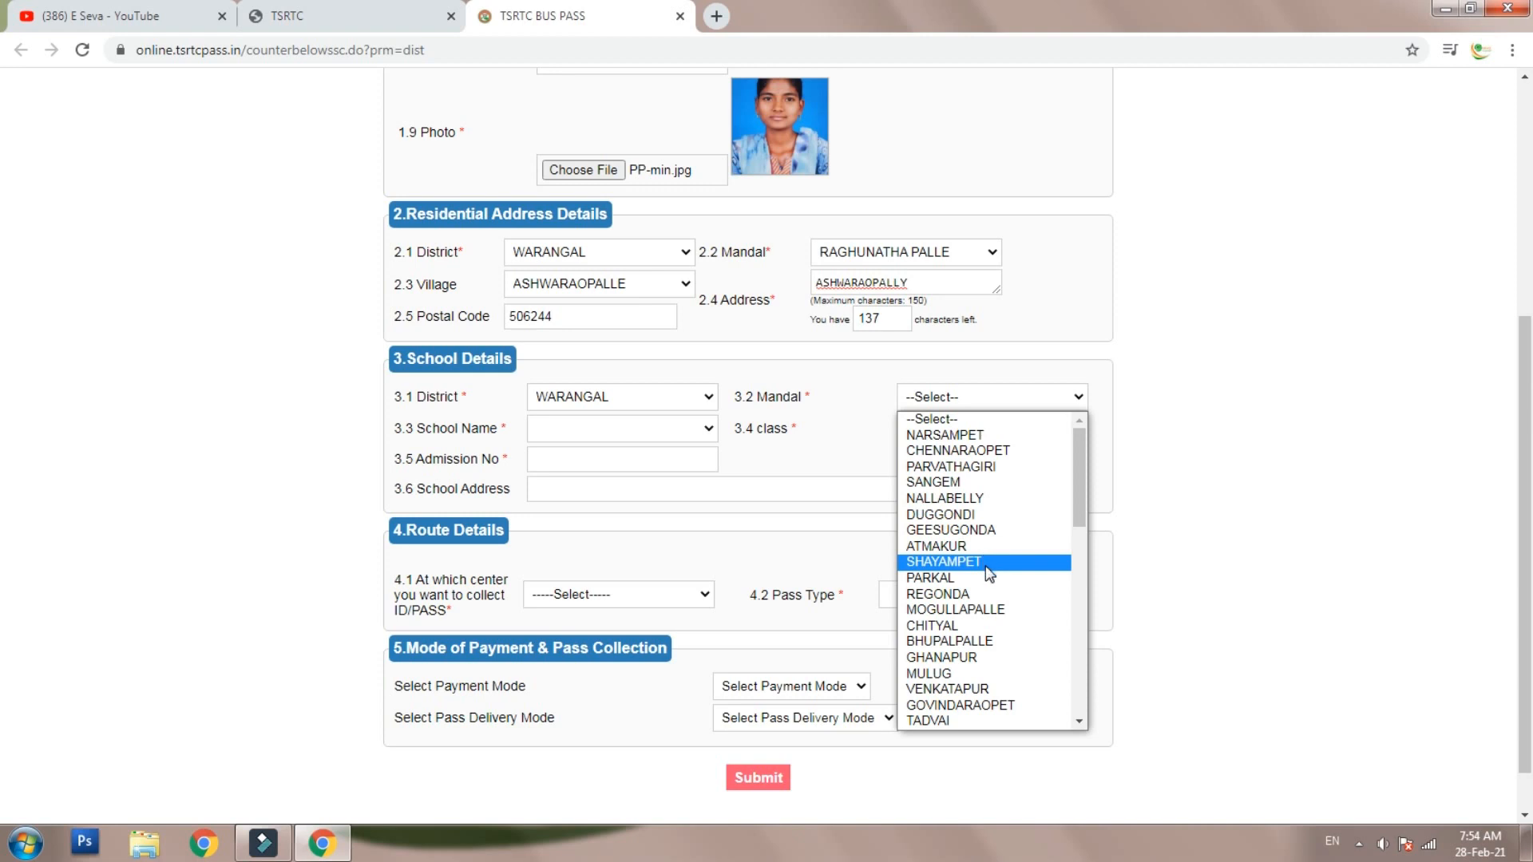
pyautogui.scroll(-5, 985, 565)
pyautogui.click(993, 492)
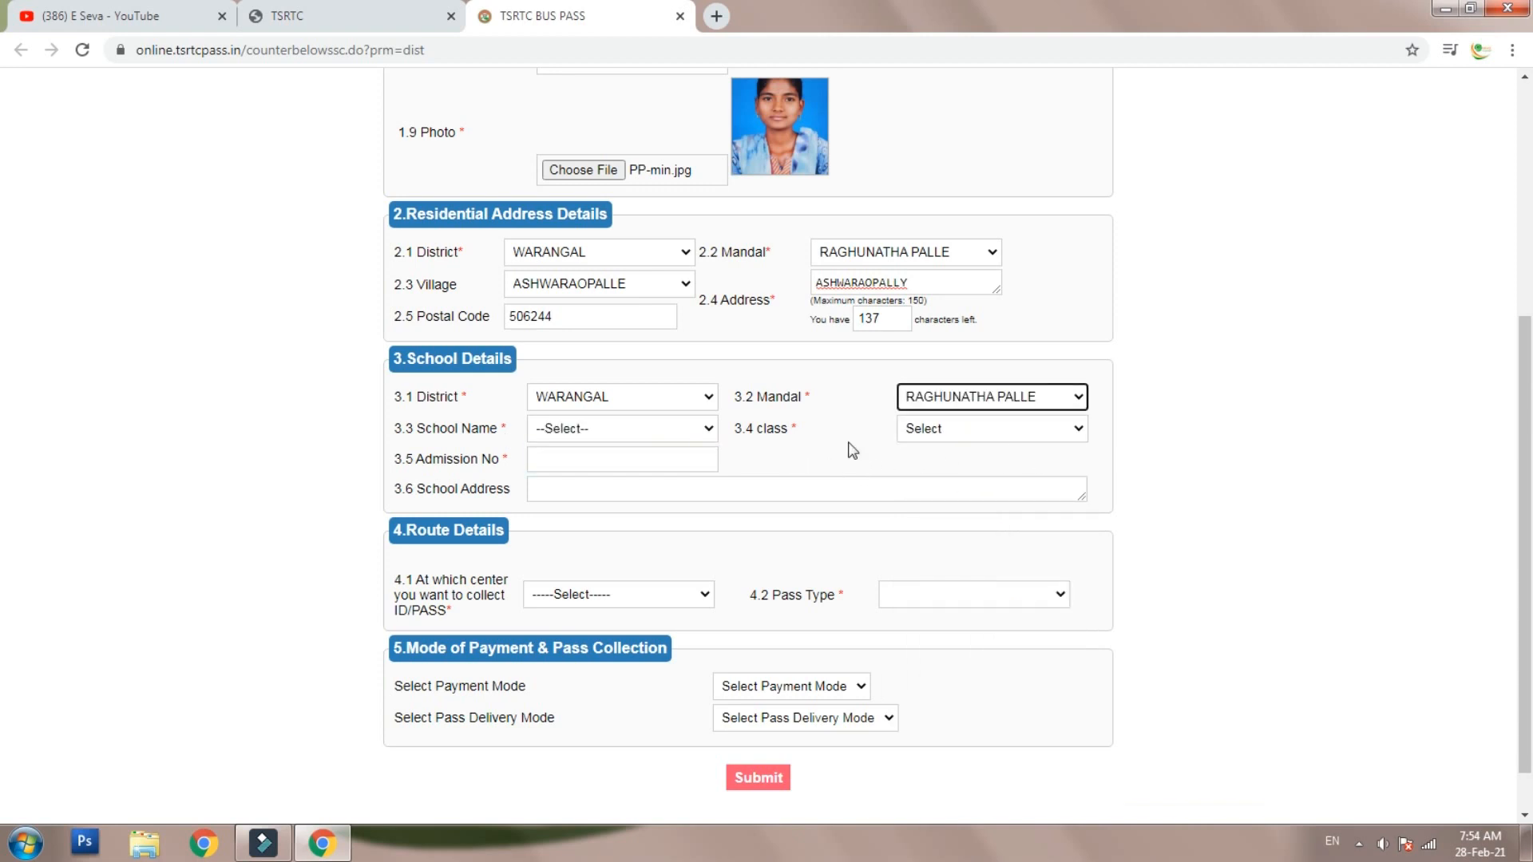
# - Choose TS MODEL SCHOOL and NINTH CLASS, then move to the admission number field
pyautogui.click(547, 436)
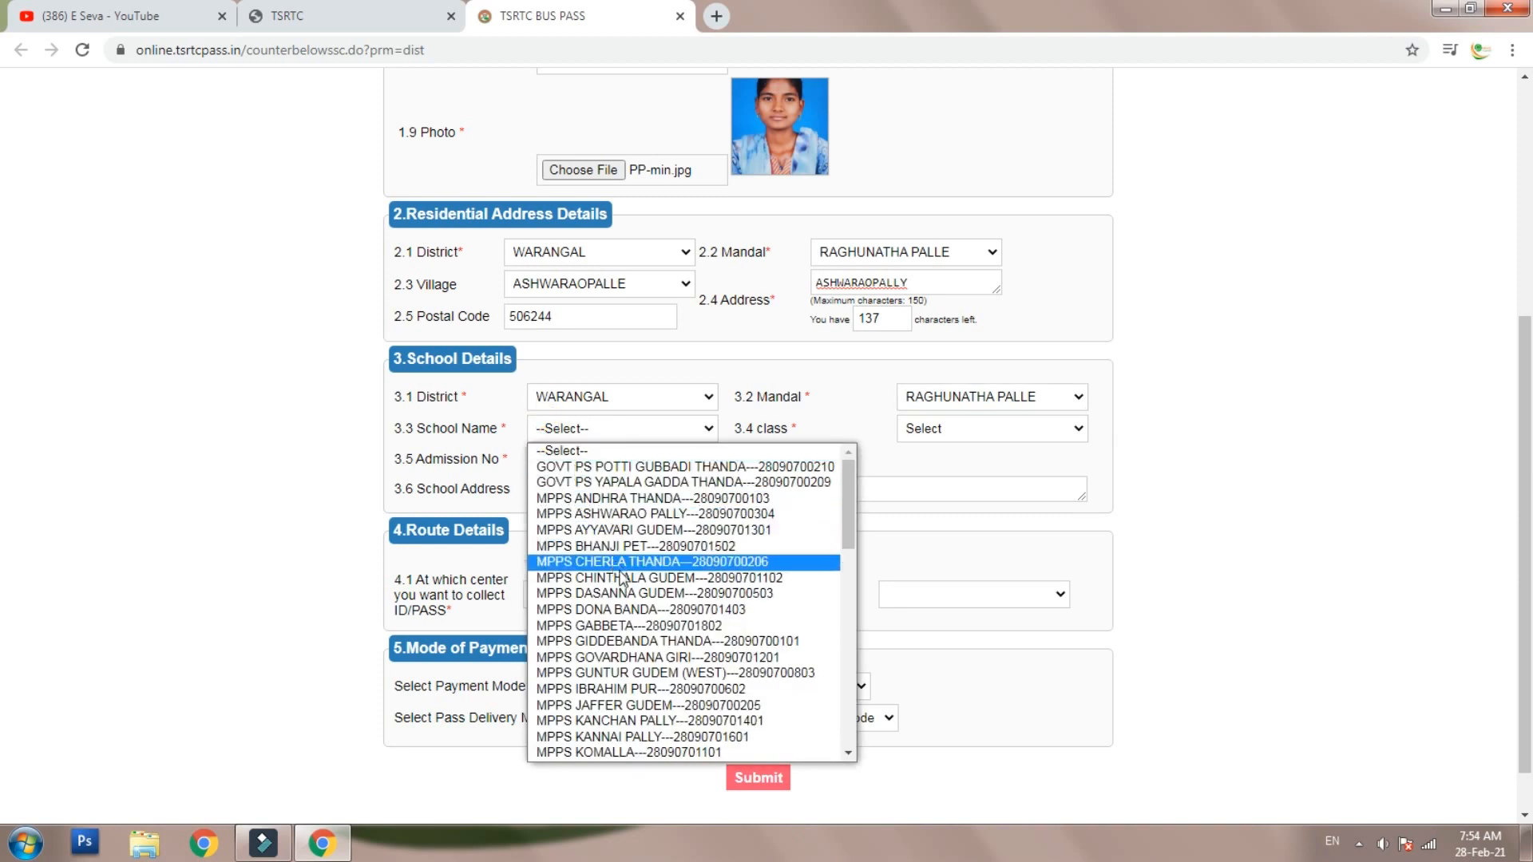
pyautogui.scroll(-12, 627, 599)
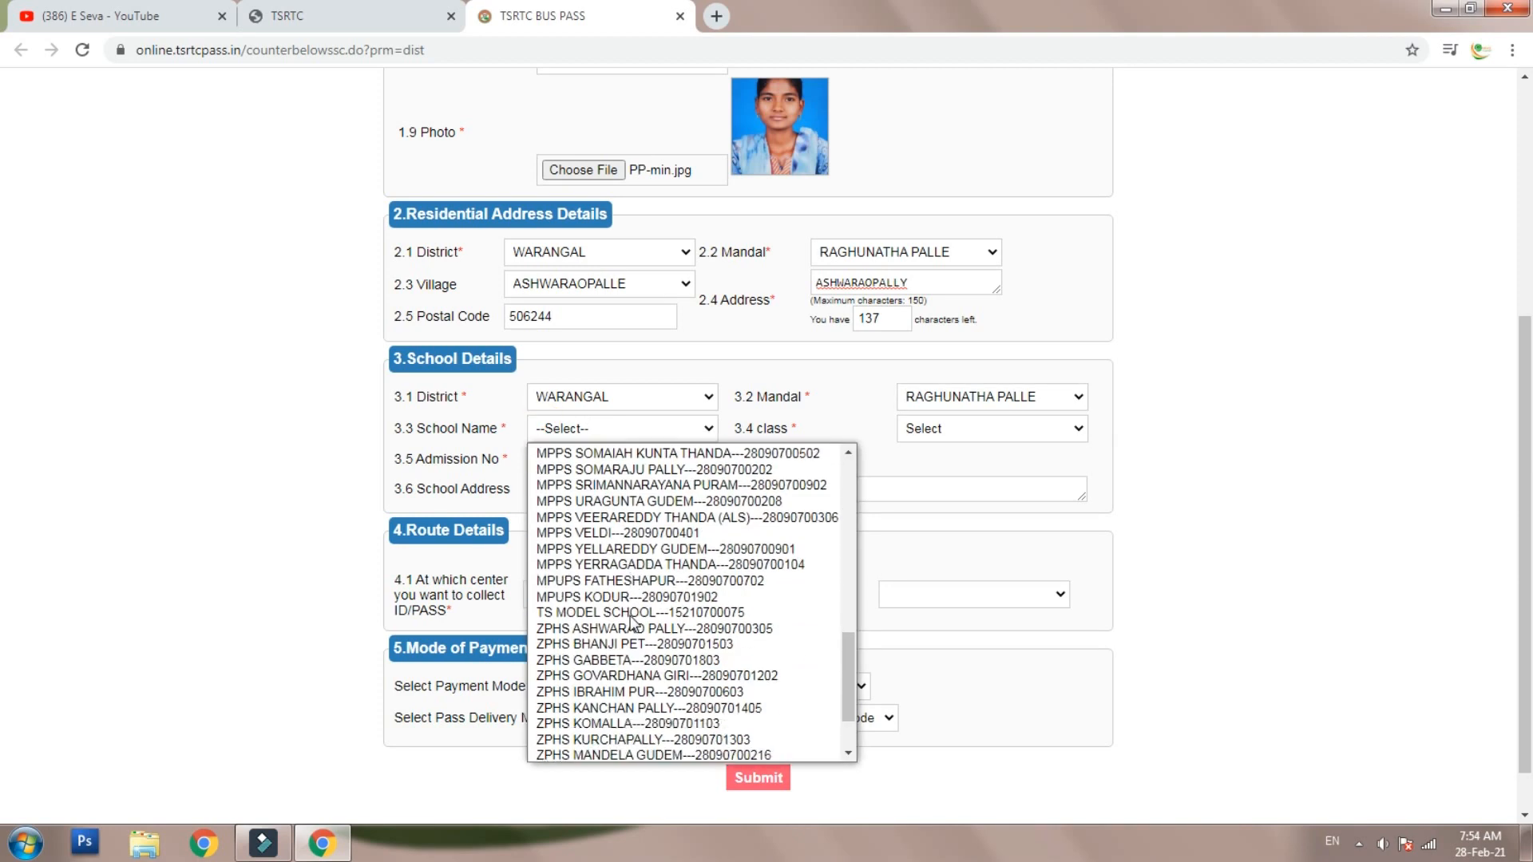
pyautogui.click(631, 613)
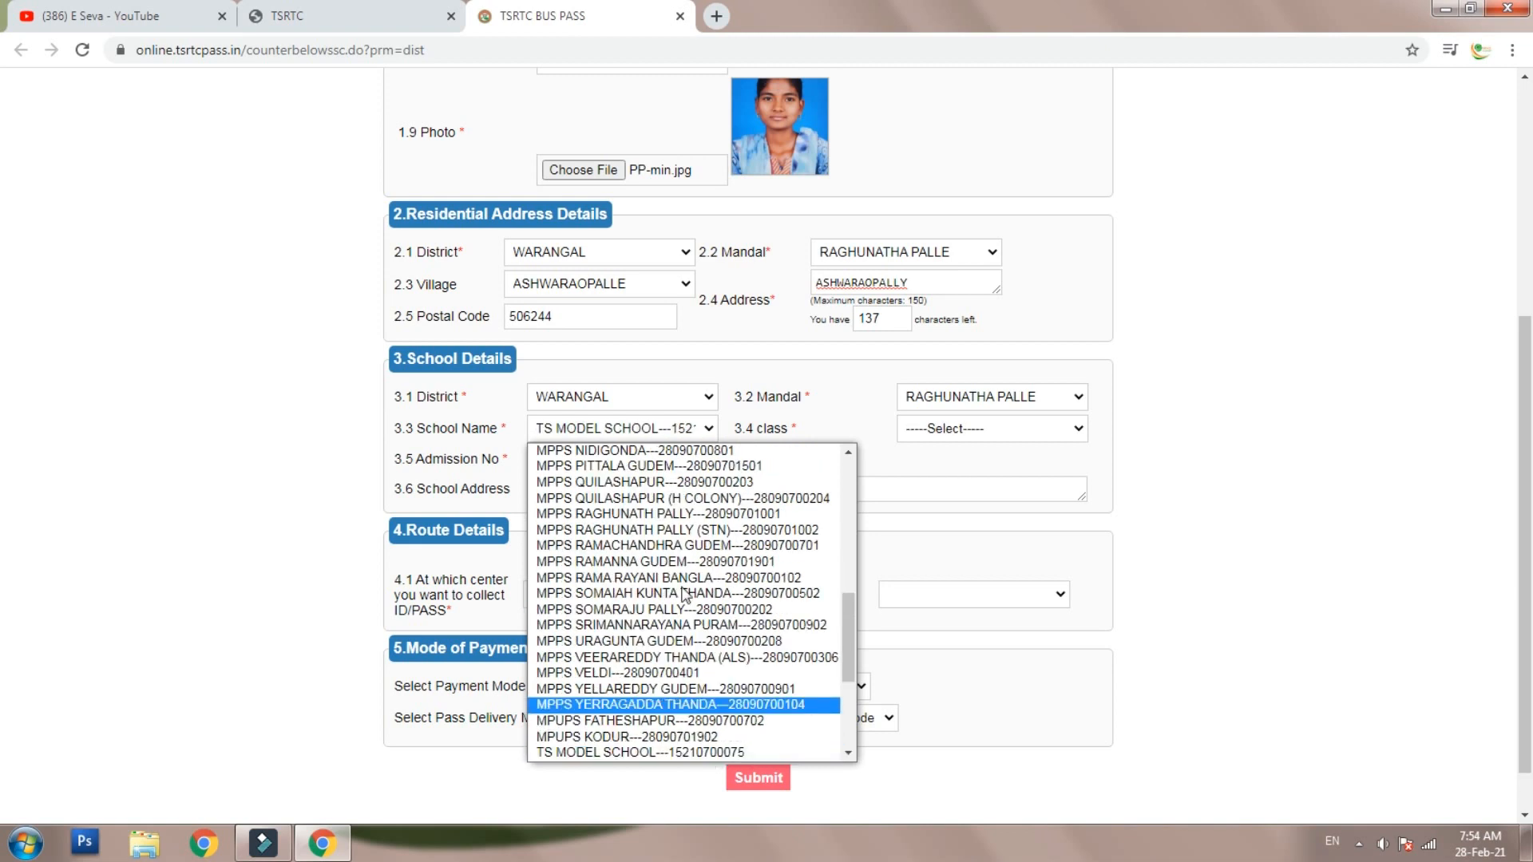
pyautogui.click(727, 752)
pyautogui.click(990, 428)
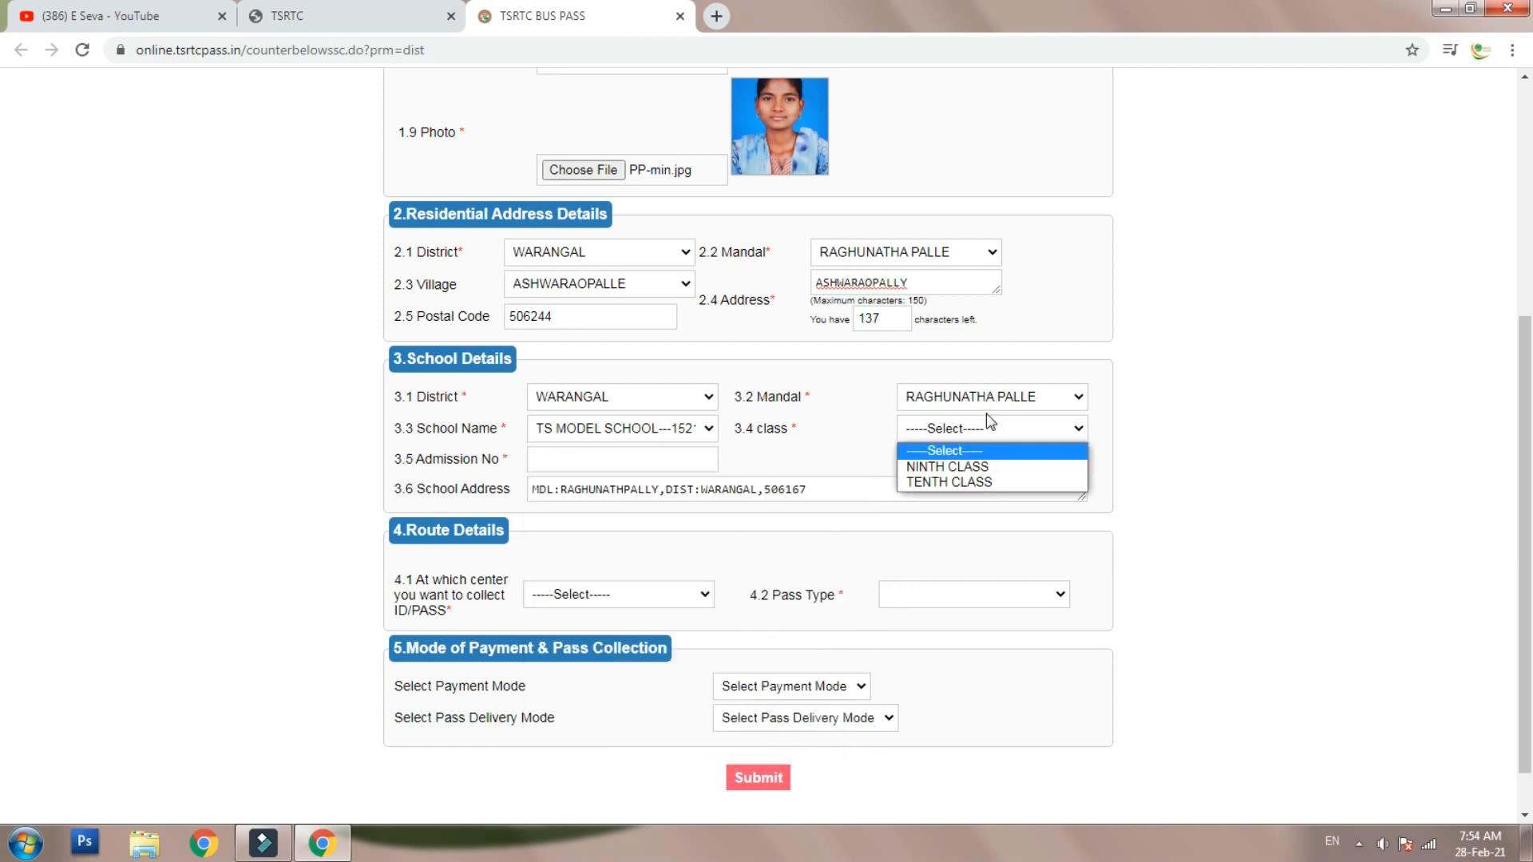
pyautogui.click(990, 425)
pyautogui.click(971, 429)
pyautogui.click(958, 467)
pyautogui.click(587, 460)
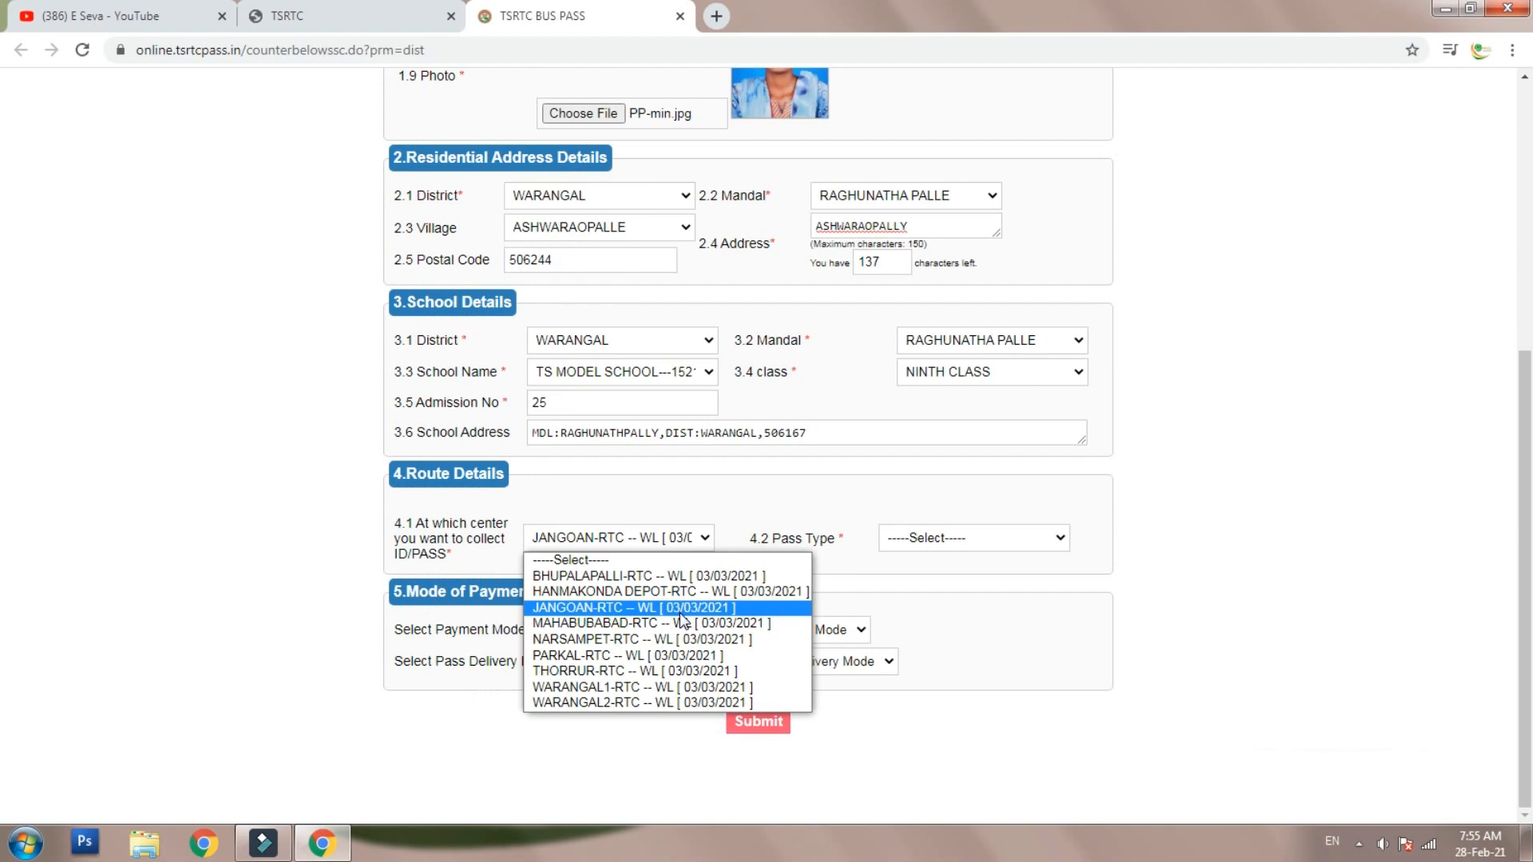
# - Confirm JANGOAN-RTC as the ID/pass collection centre in field 4.1
pyautogui.click(644, 507)
pyautogui.click(630, 534)
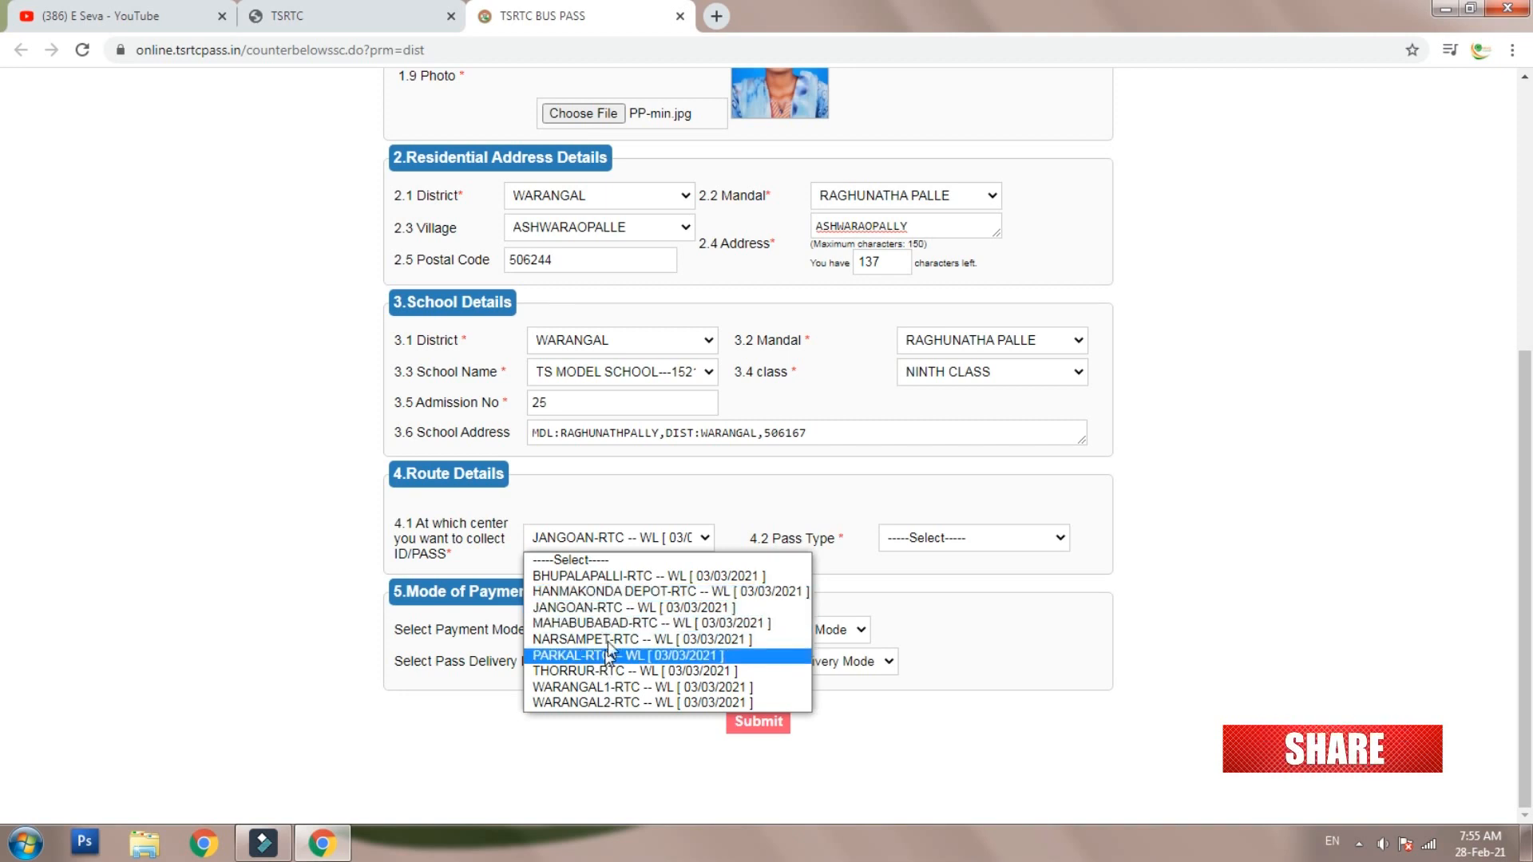
pyautogui.click(617, 611)
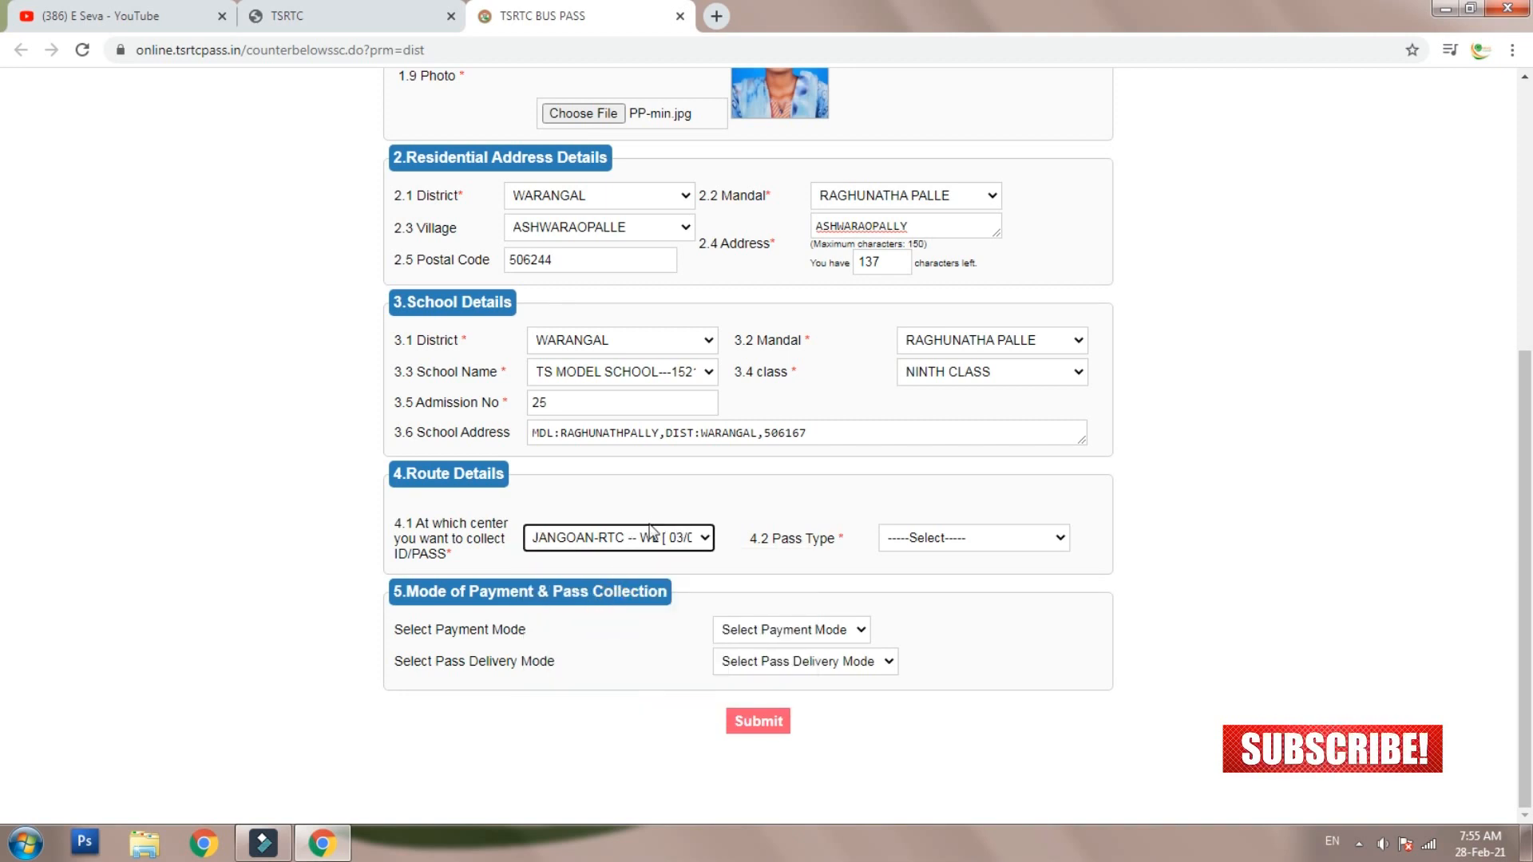
pyautogui.click(965, 540)
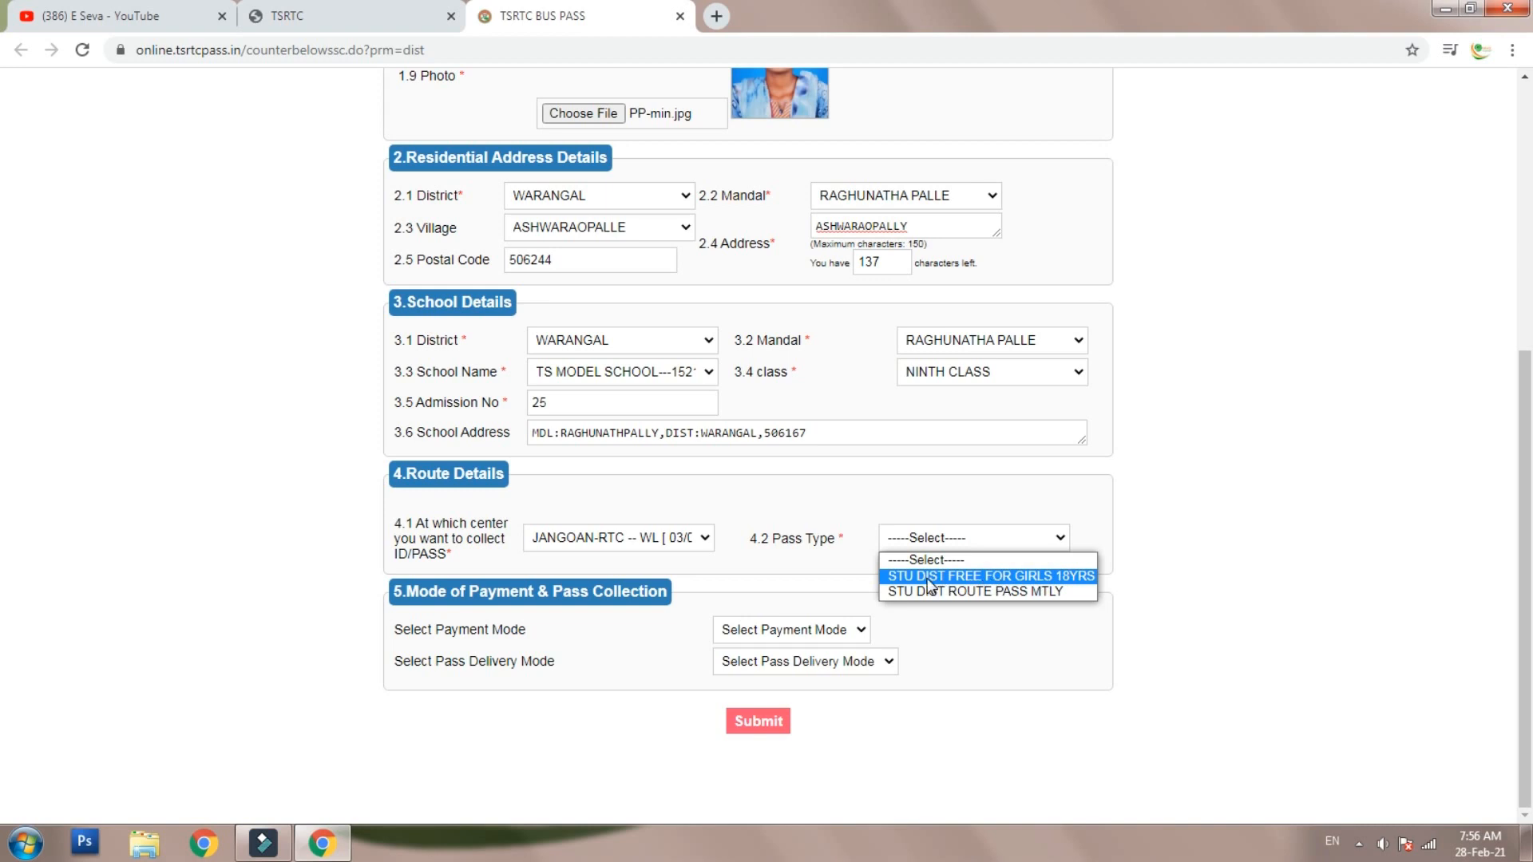
# - Select the STU DIST FREE FOR GIRL pass type with WARANGAL as both start and destination district
pyautogui.click(1053, 575)
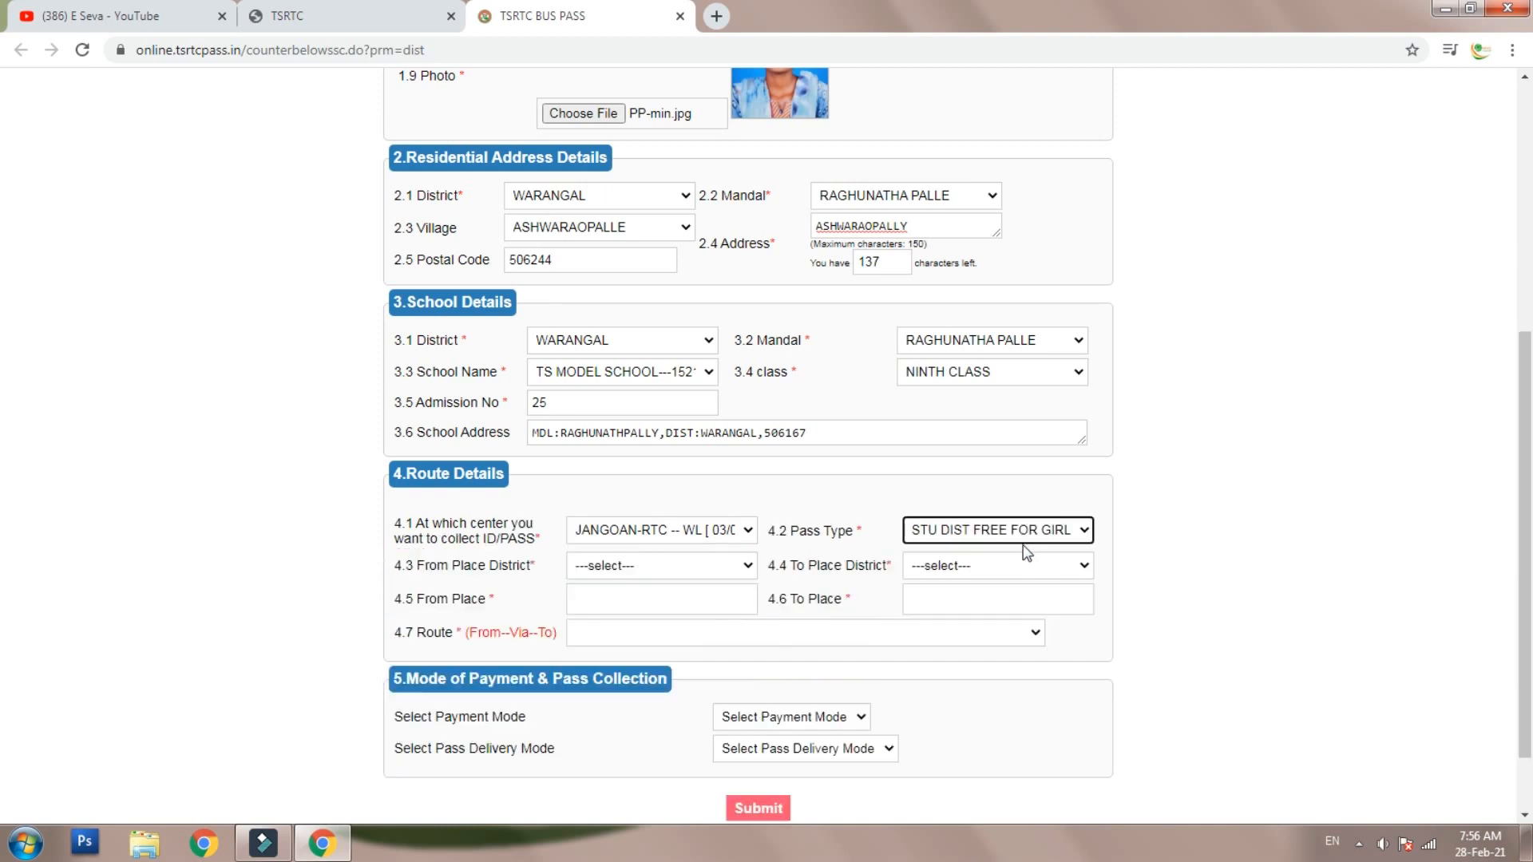
pyautogui.click(1030, 536)
pyautogui.click(1030, 537)
pyautogui.click(958, 565)
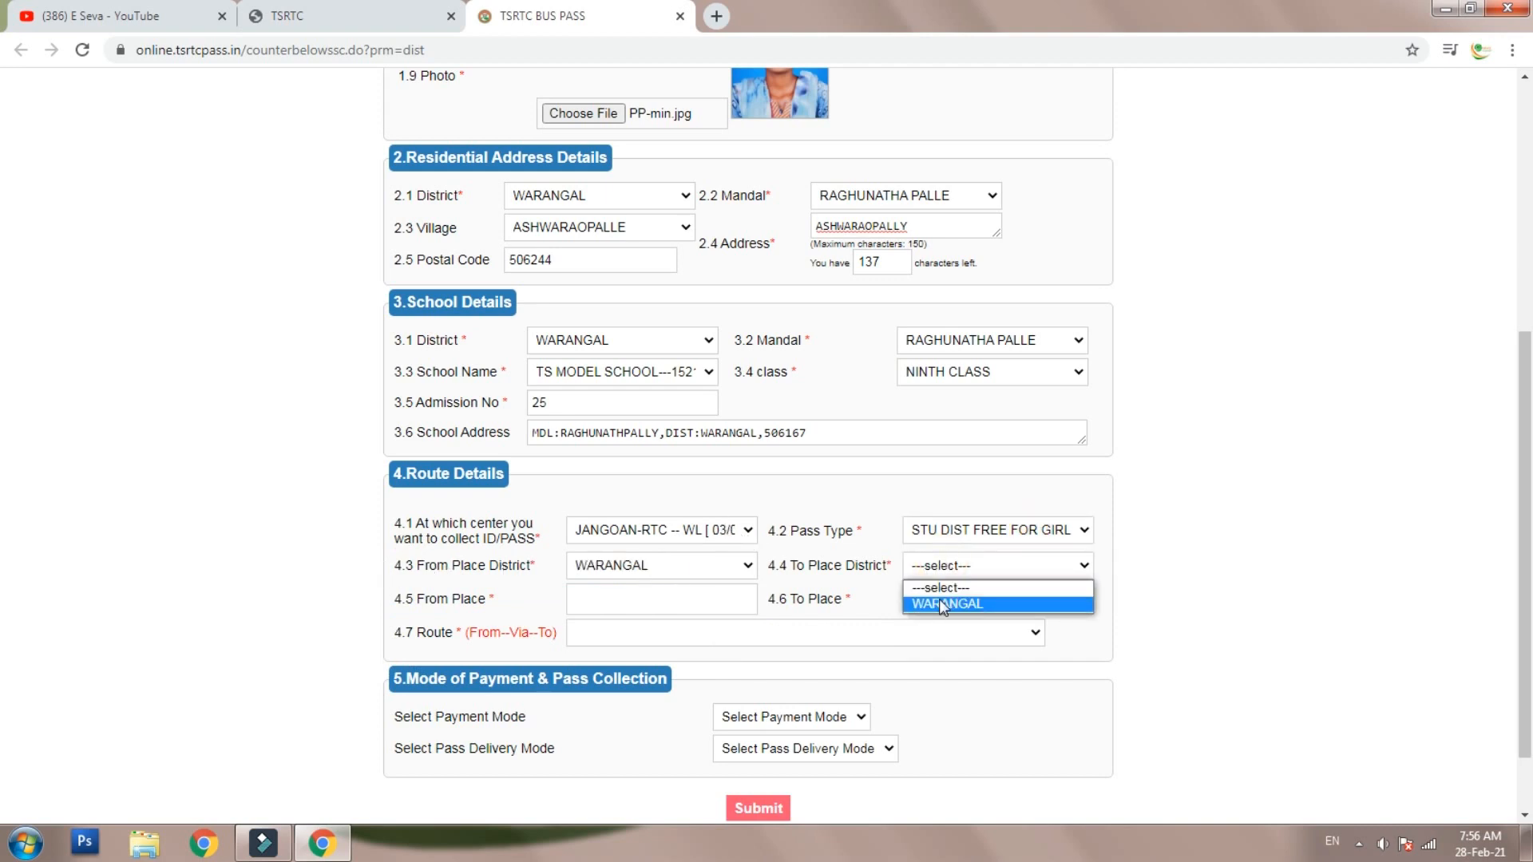
pyautogui.click(679, 567)
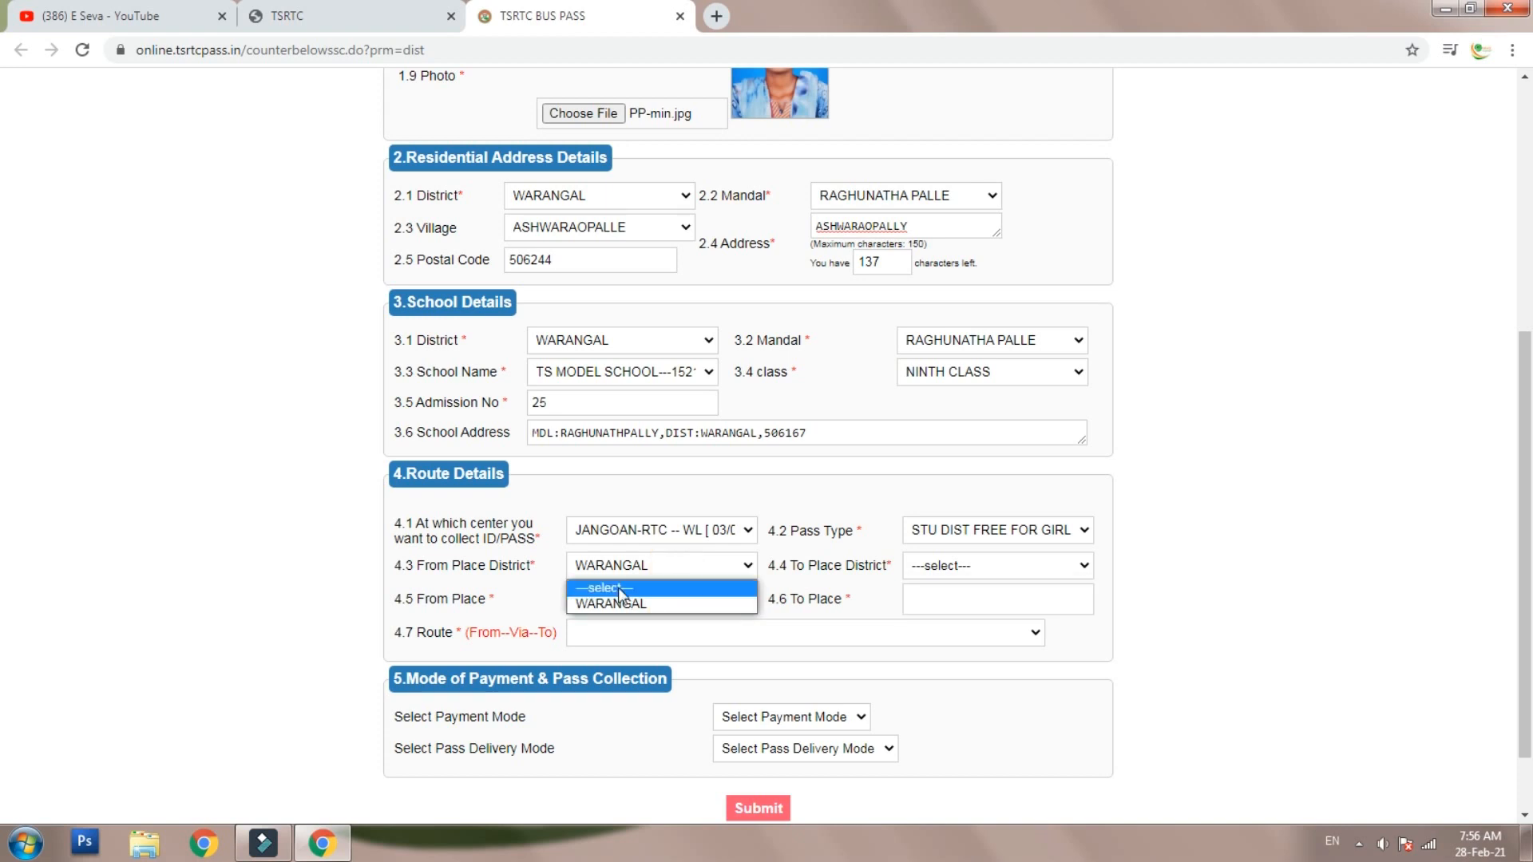
pyautogui.click(618, 601)
pyautogui.click(975, 563)
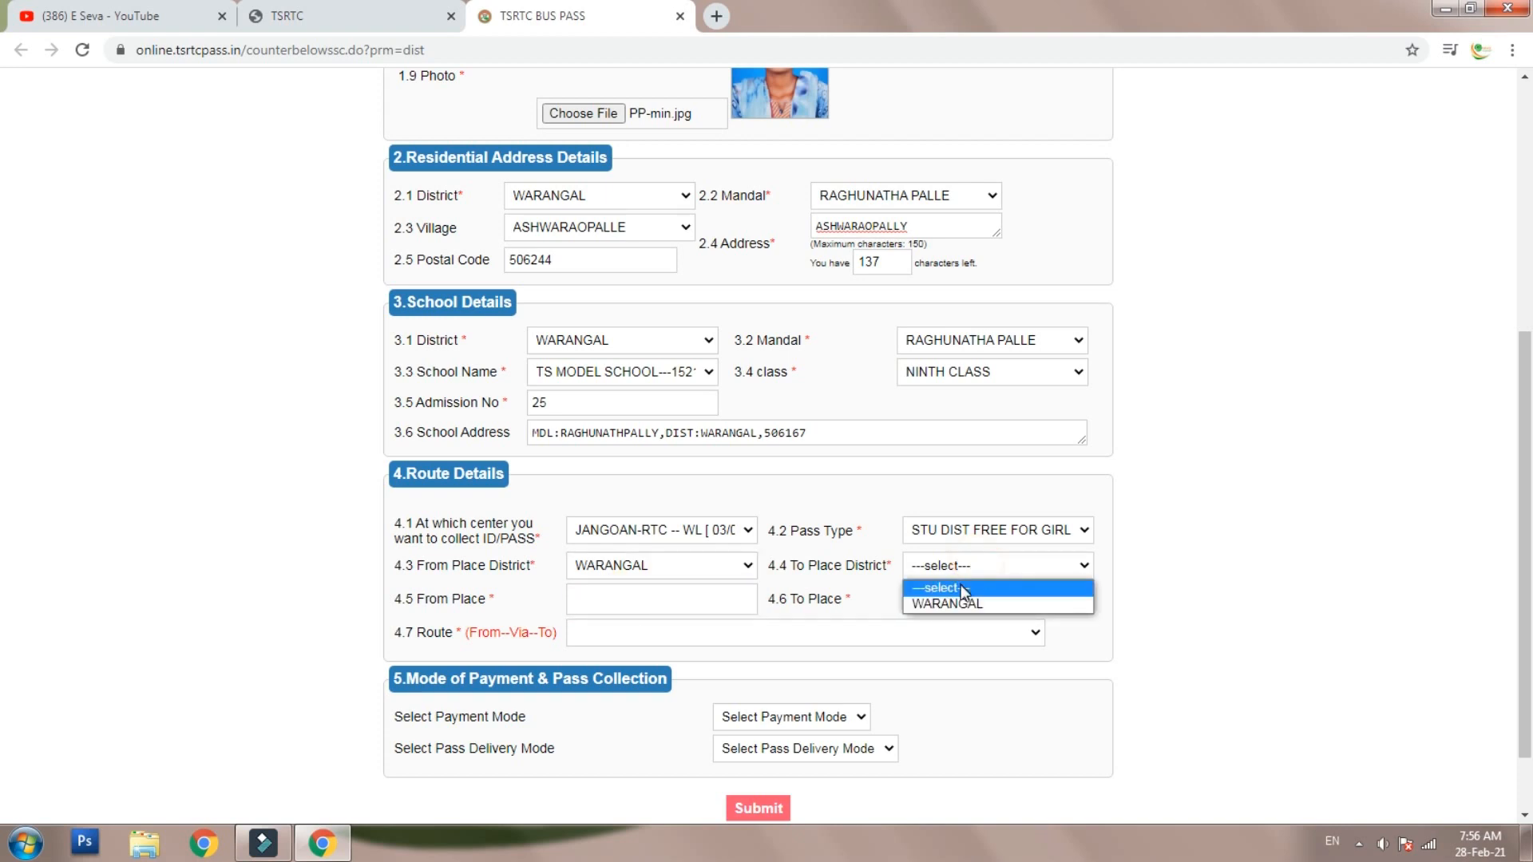
pyautogui.click(964, 604)
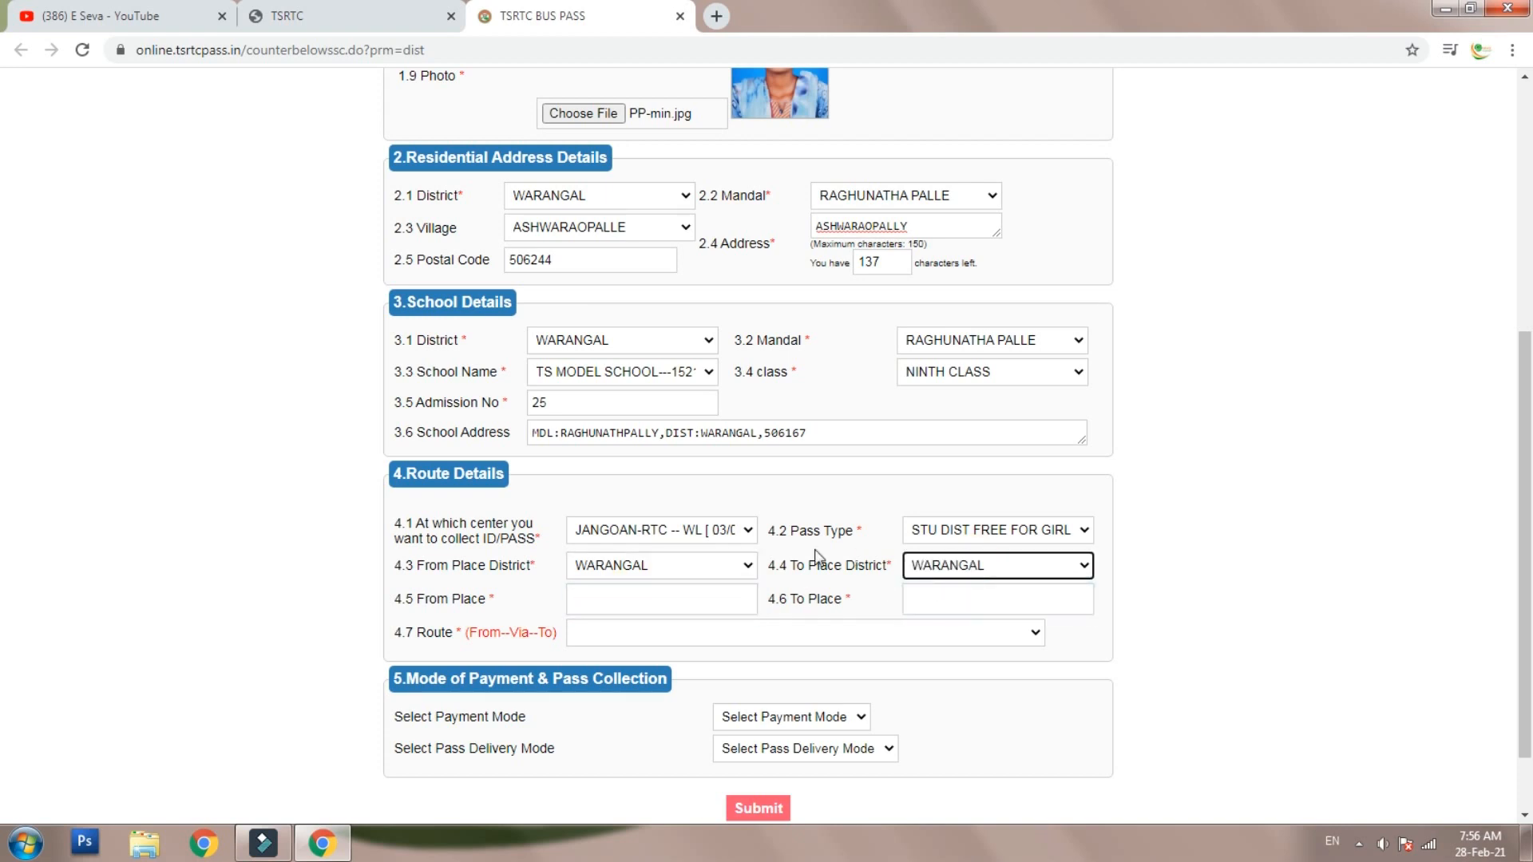
# - Set the starting place to ASHWARAO PALLY--WL and the destination to VELDI--WL
pyautogui.click(643, 599)
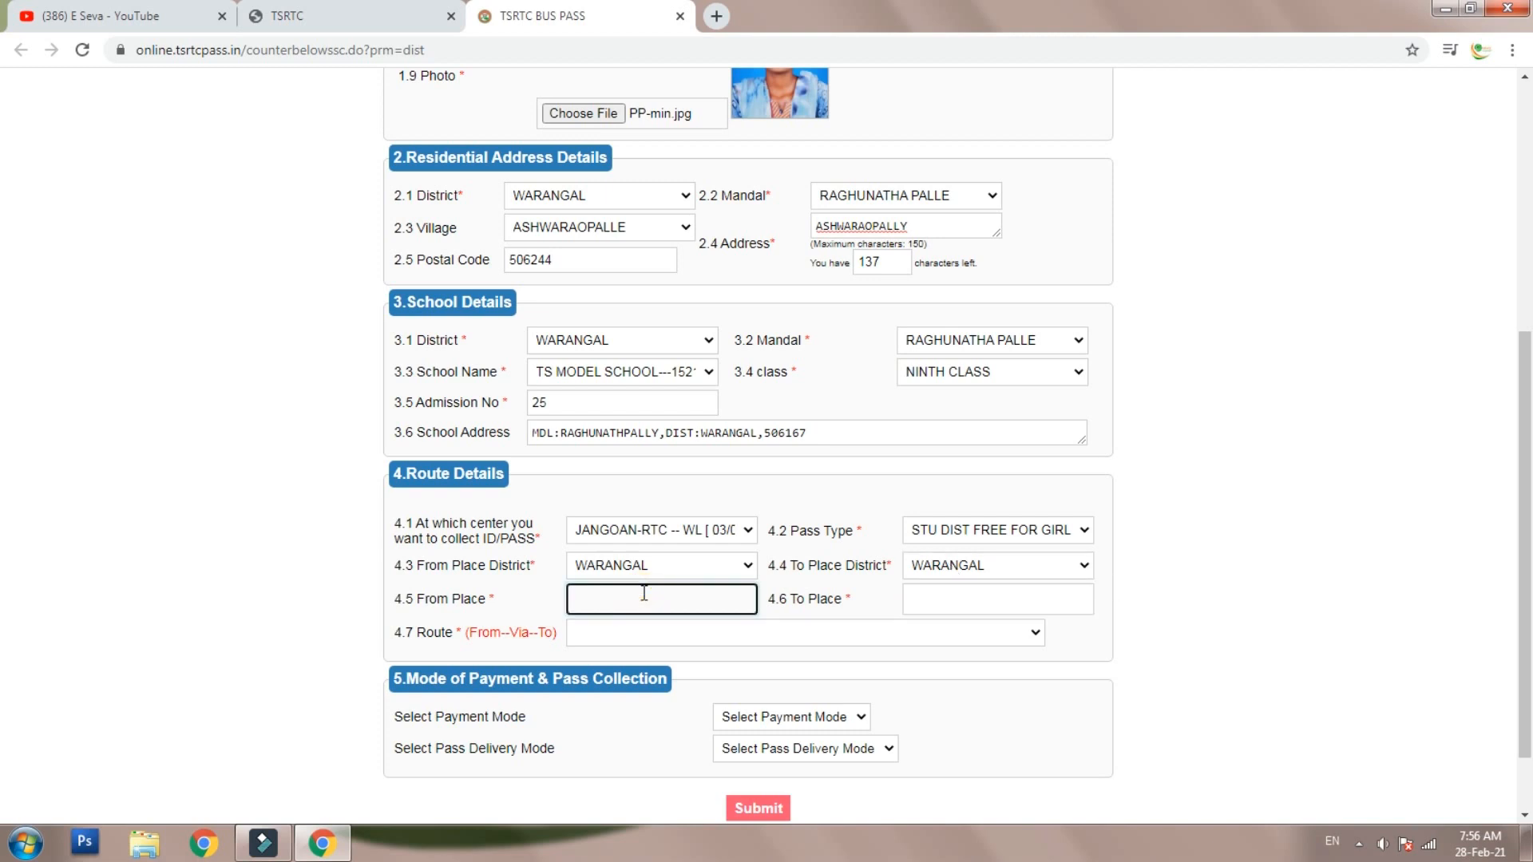
pyautogui.write('ASHWA')
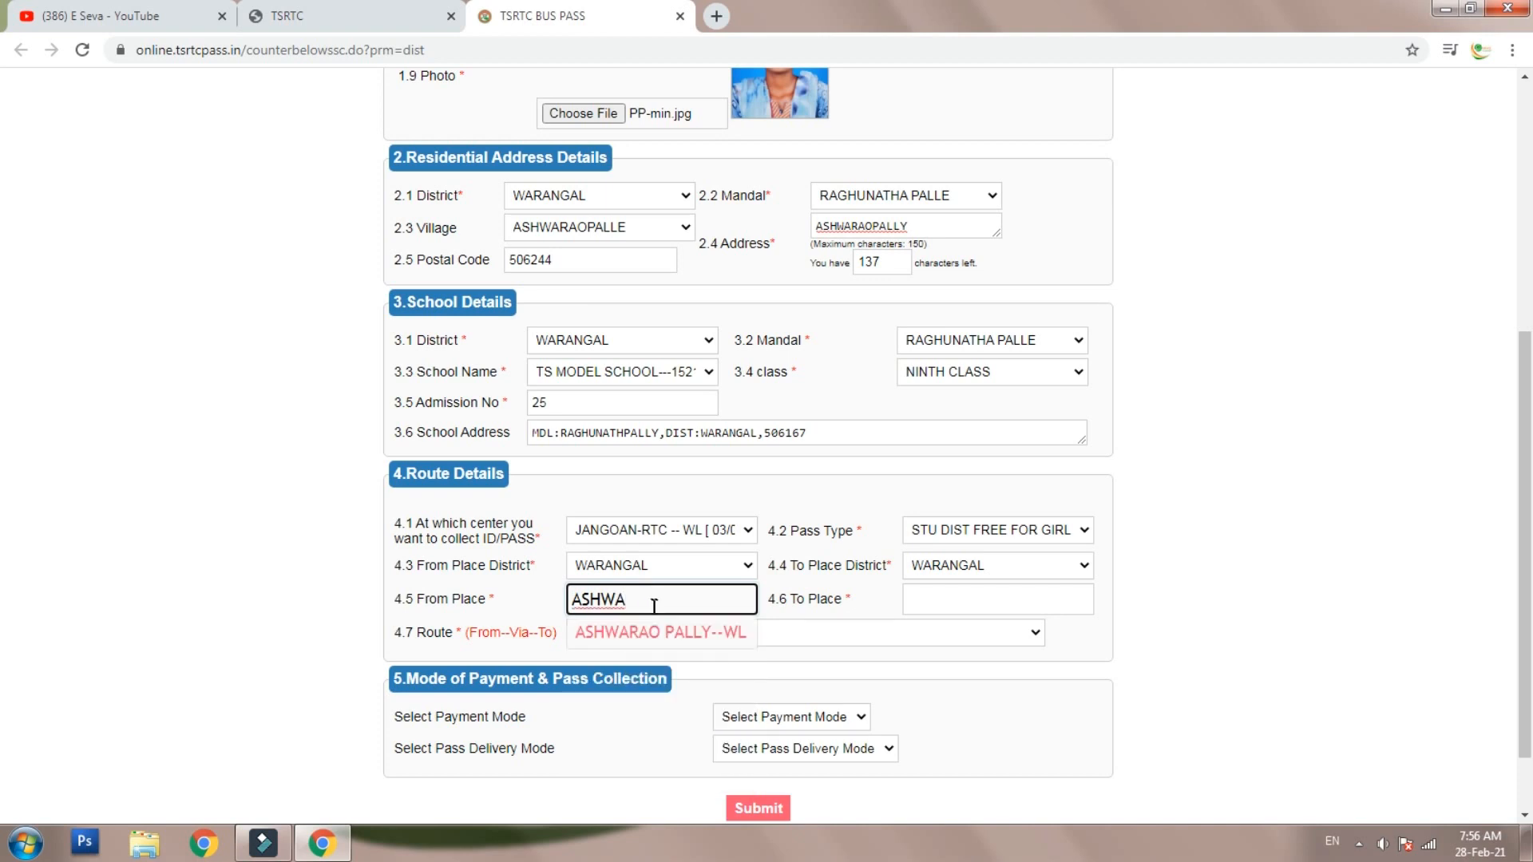
pyautogui.click(664, 633)
pyautogui.click(963, 598)
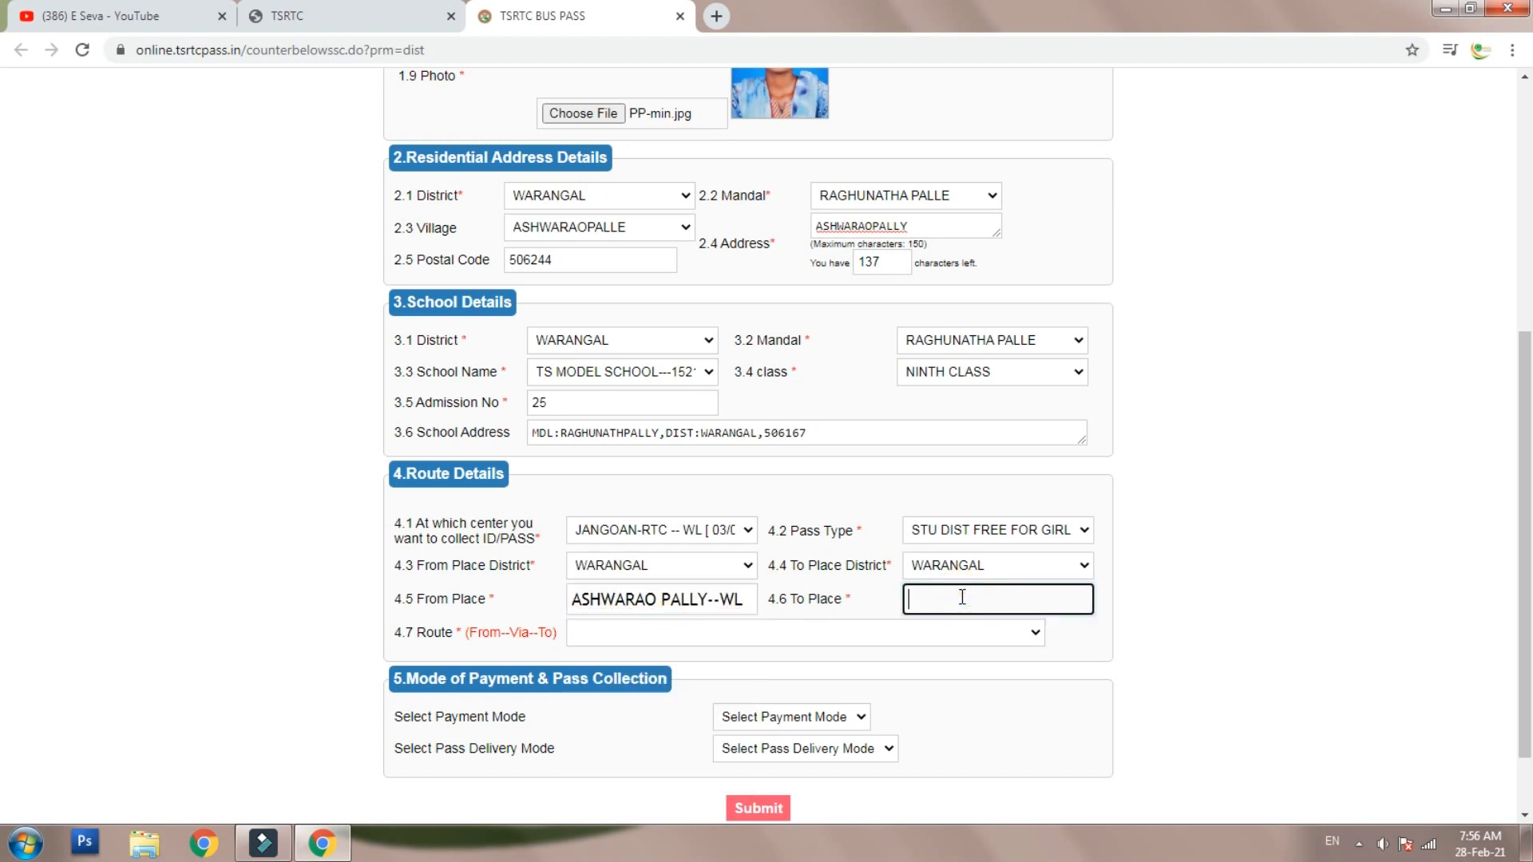
pyautogui.write('VELDI')
pyautogui.click(963, 635)
# - Choose the ASHWARAO PALLY--VELDI--VELDI--5Kms route
pyautogui.click(733, 642)
pyautogui.click(1204, 645)
pyautogui.click(1027, 633)
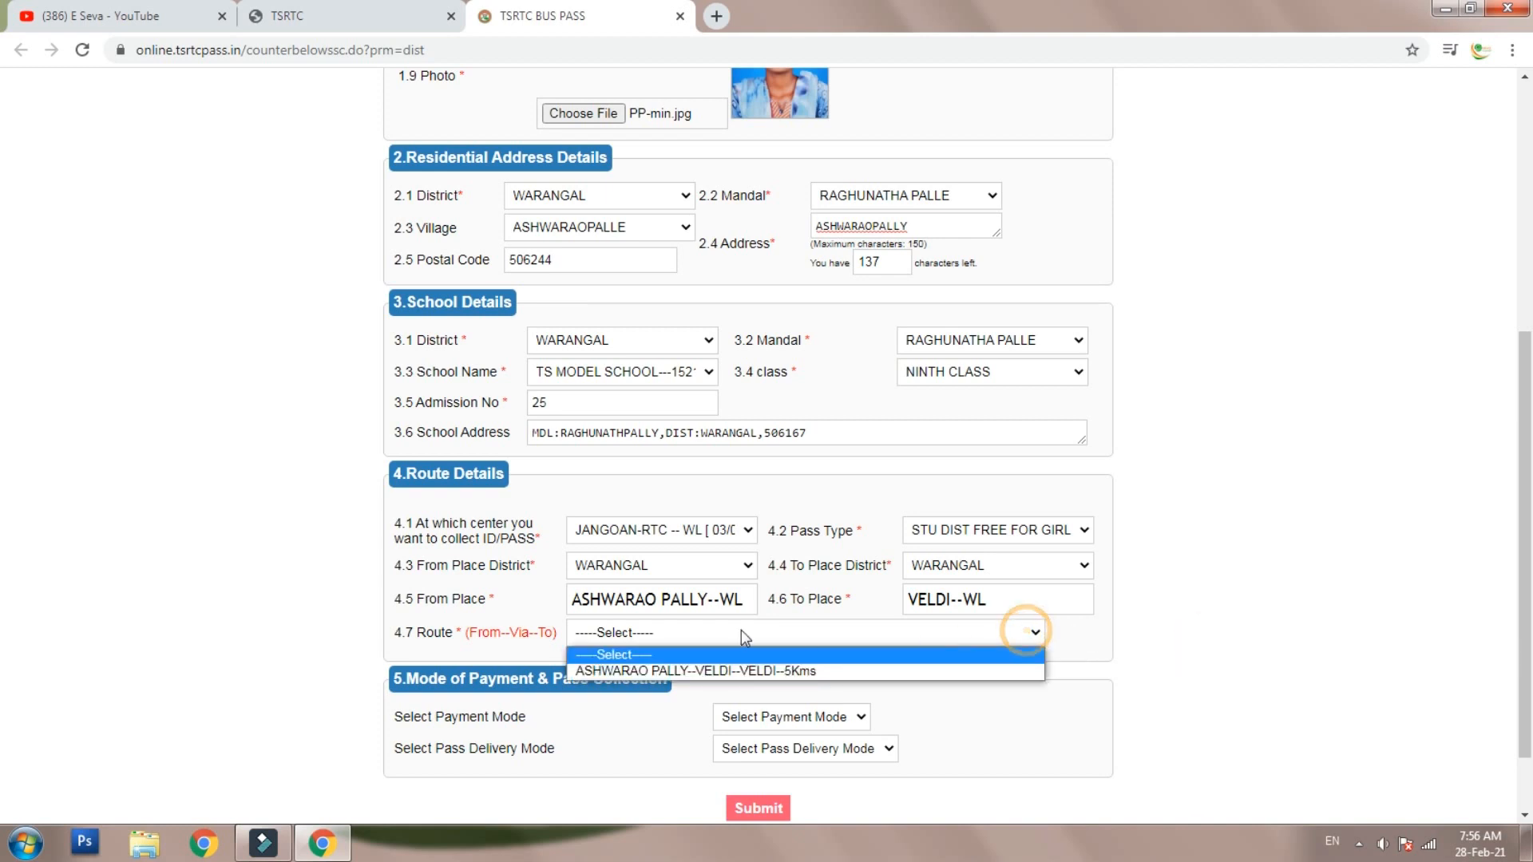
pyautogui.click(746, 673)
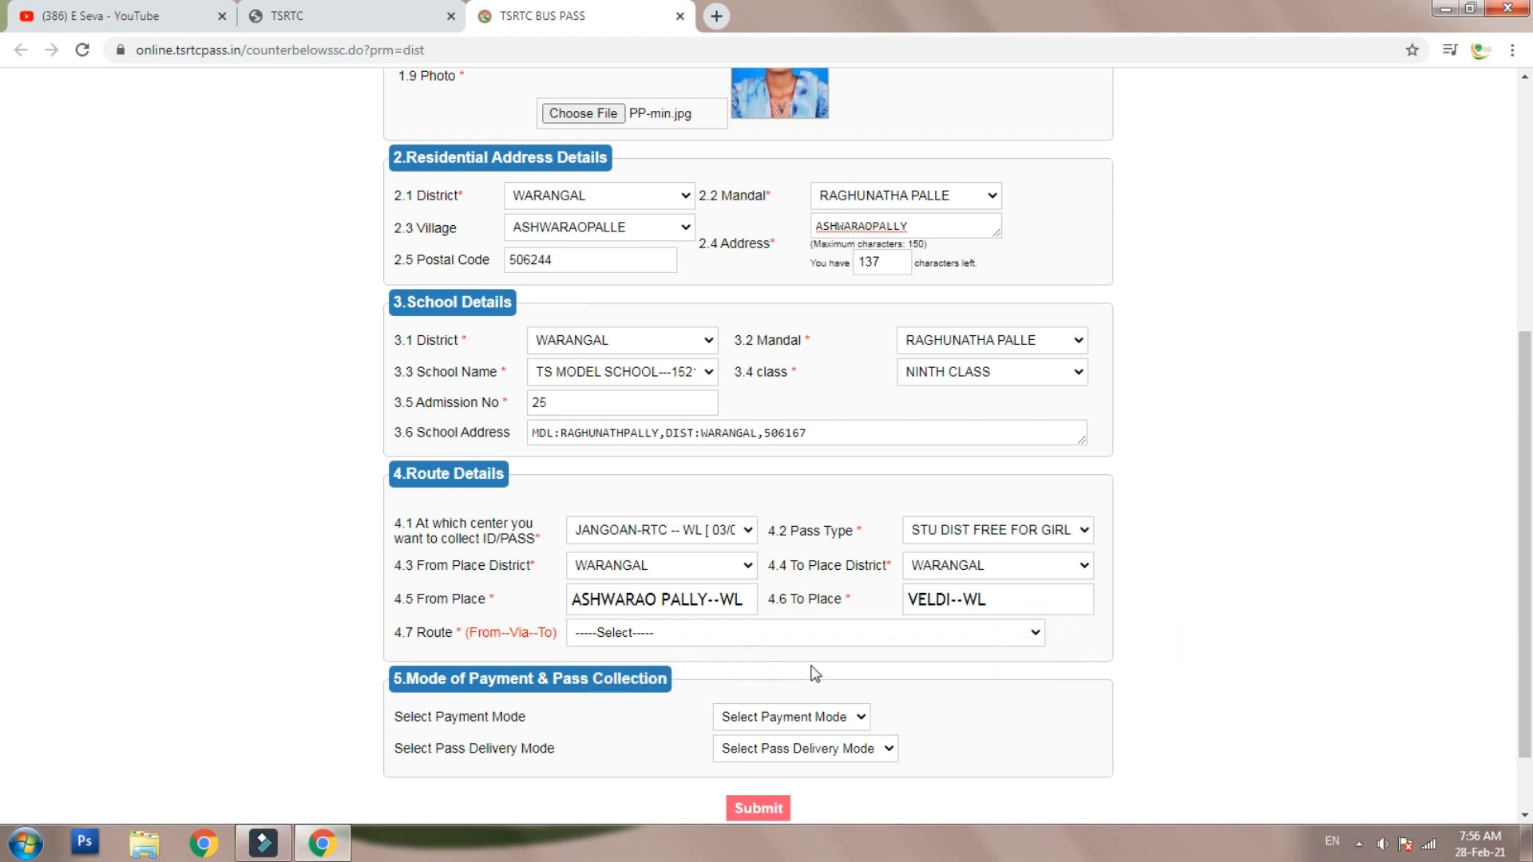
pyautogui.click(722, 626)
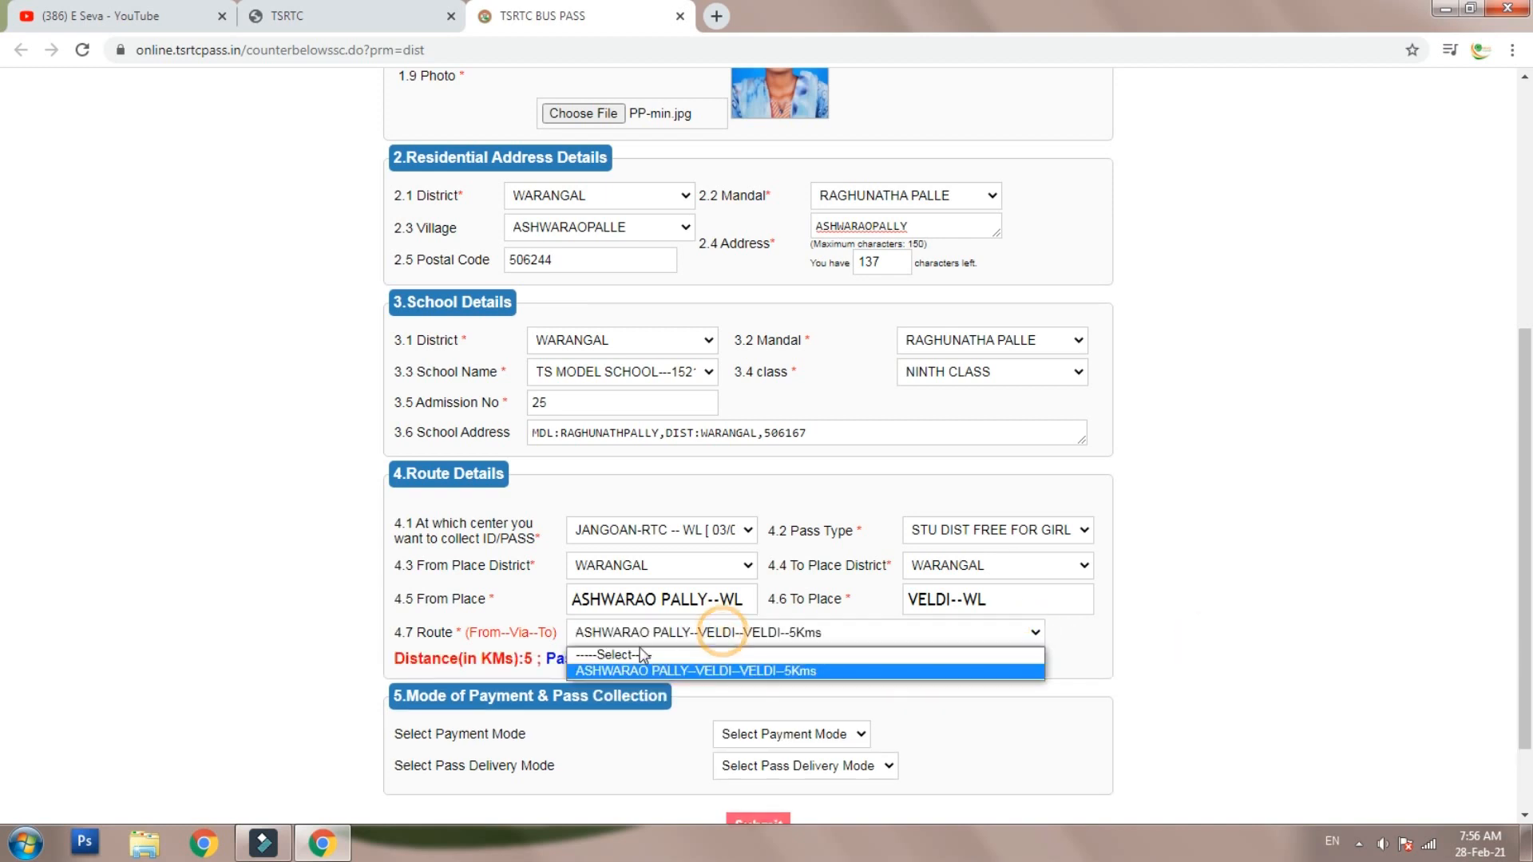
pyautogui.click(1169, 642)
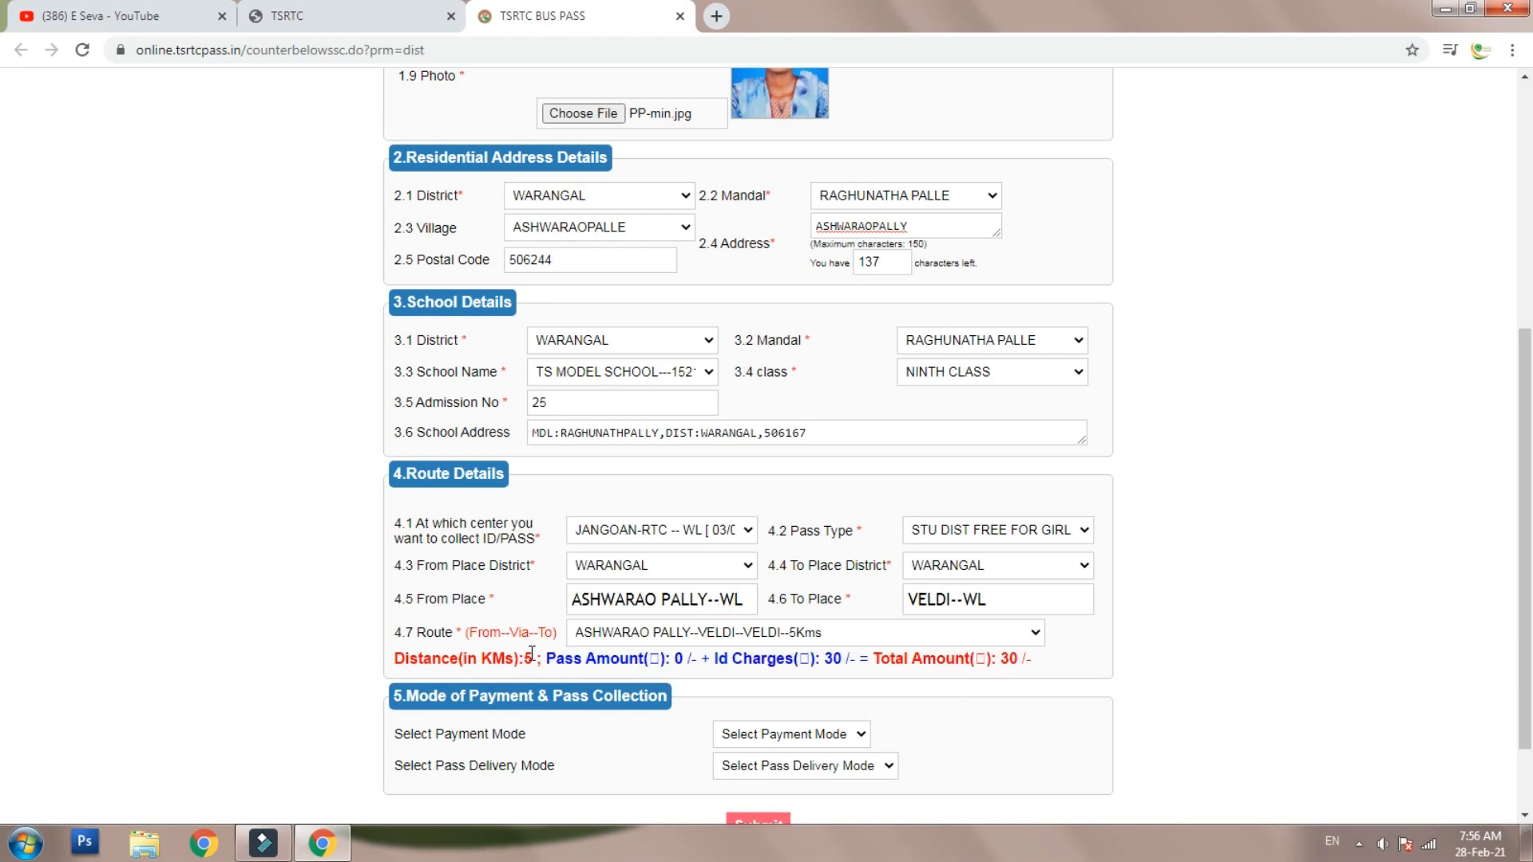
# - Check the pass amount, ID charges and the 5 km, ₹30 total line
pyautogui.moveTo(547, 661); pyautogui.dragTo(700, 670)
pyautogui.click(700, 666)
pyautogui.moveTo(722, 659); pyautogui.dragTo(854, 661)
pyautogui.click(853, 664)
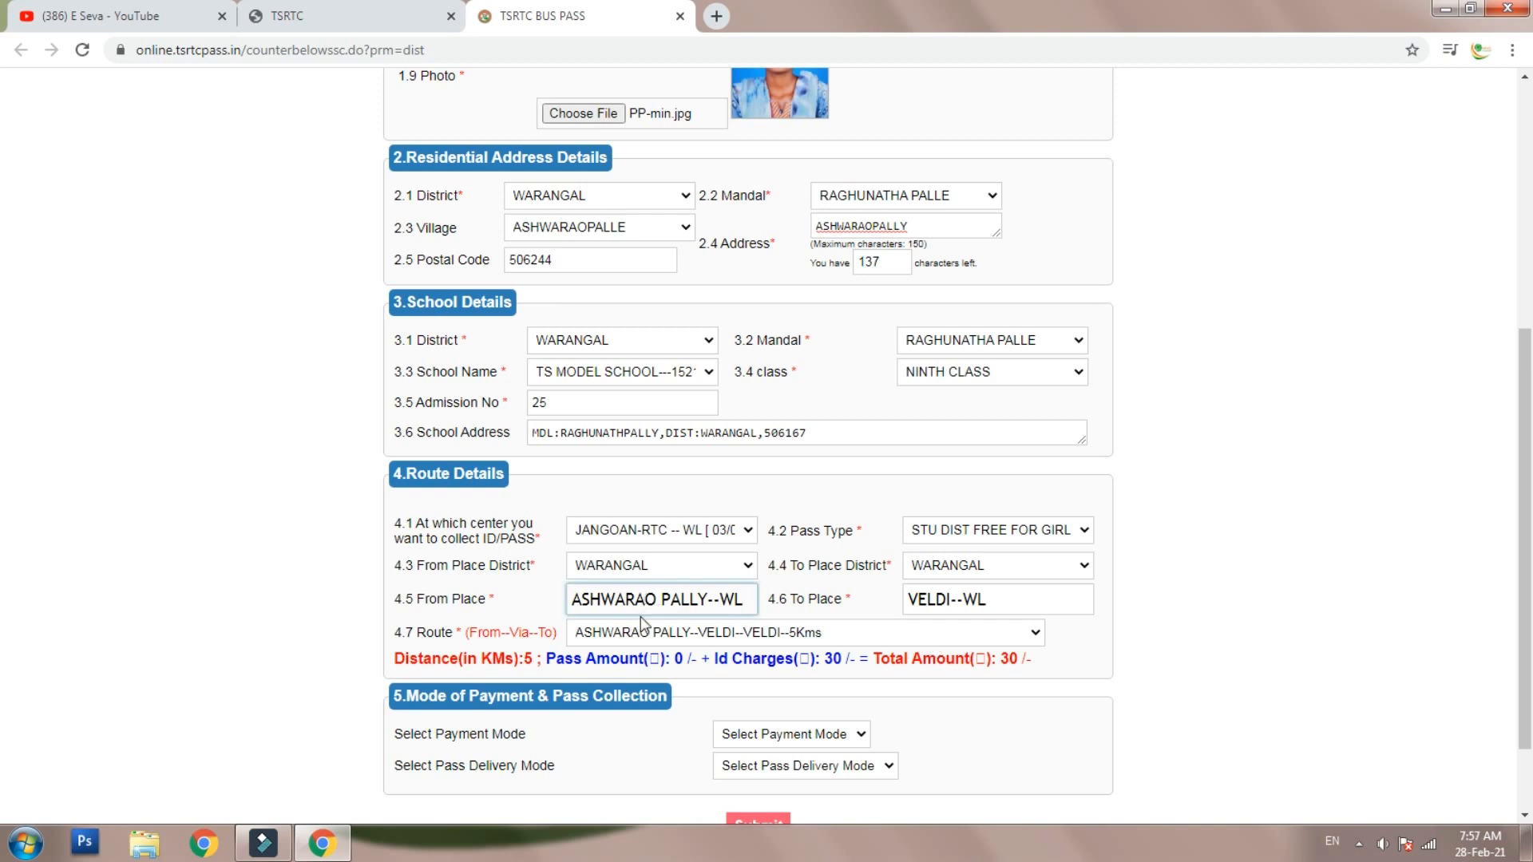
pyautogui.moveTo(395, 658); pyautogui.dragTo(840, 663)
pyautogui.click(954, 684)
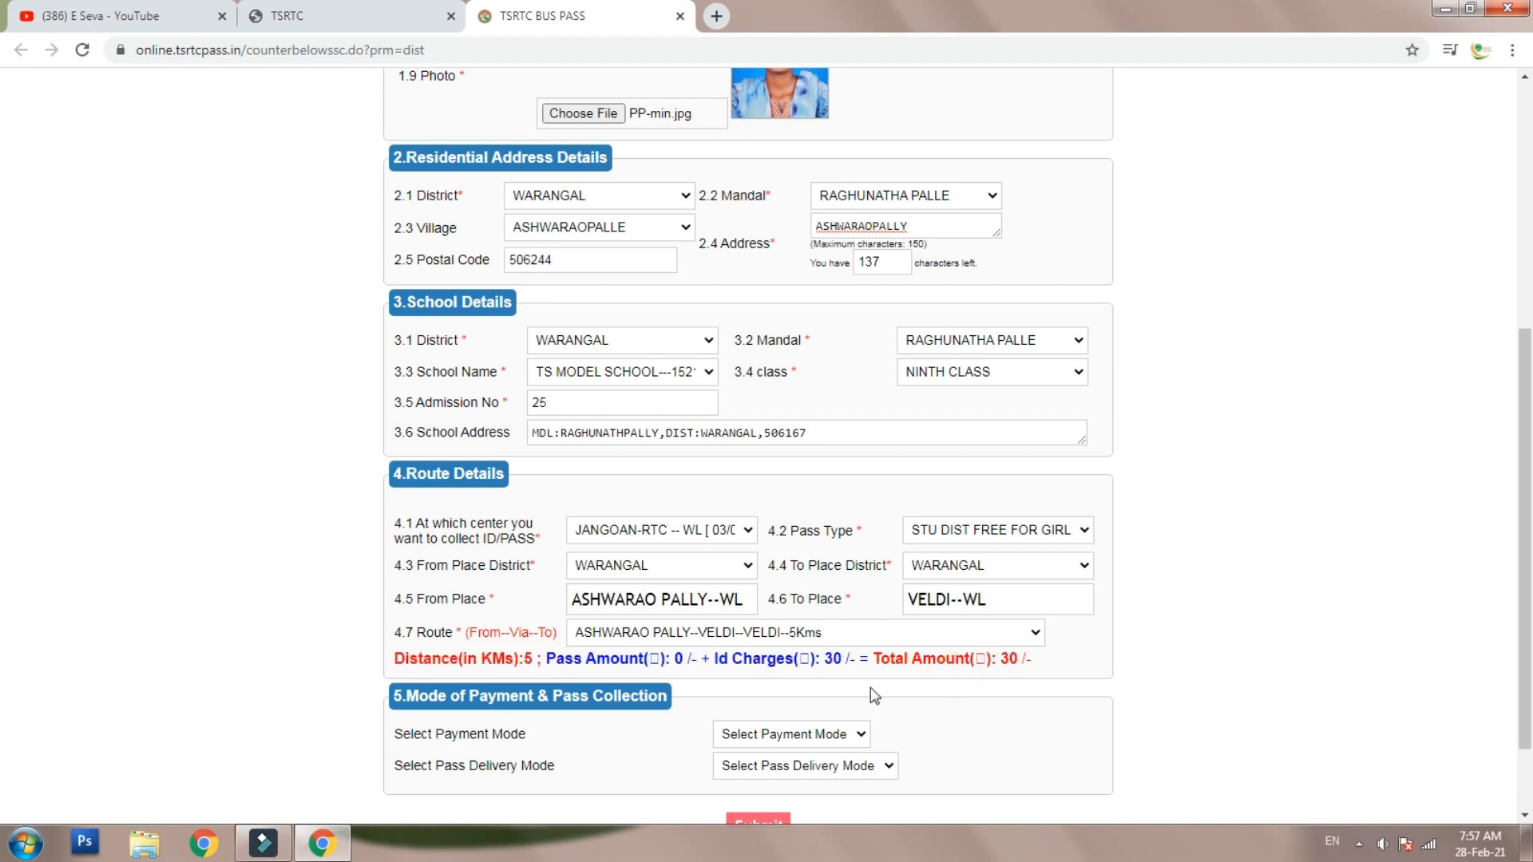
pyautogui.scroll(-2, 873, 695)
# - Select Payment at Counter as the payment mode, submit the application, and confirm the details popup with OK
pyautogui.click(828, 629)
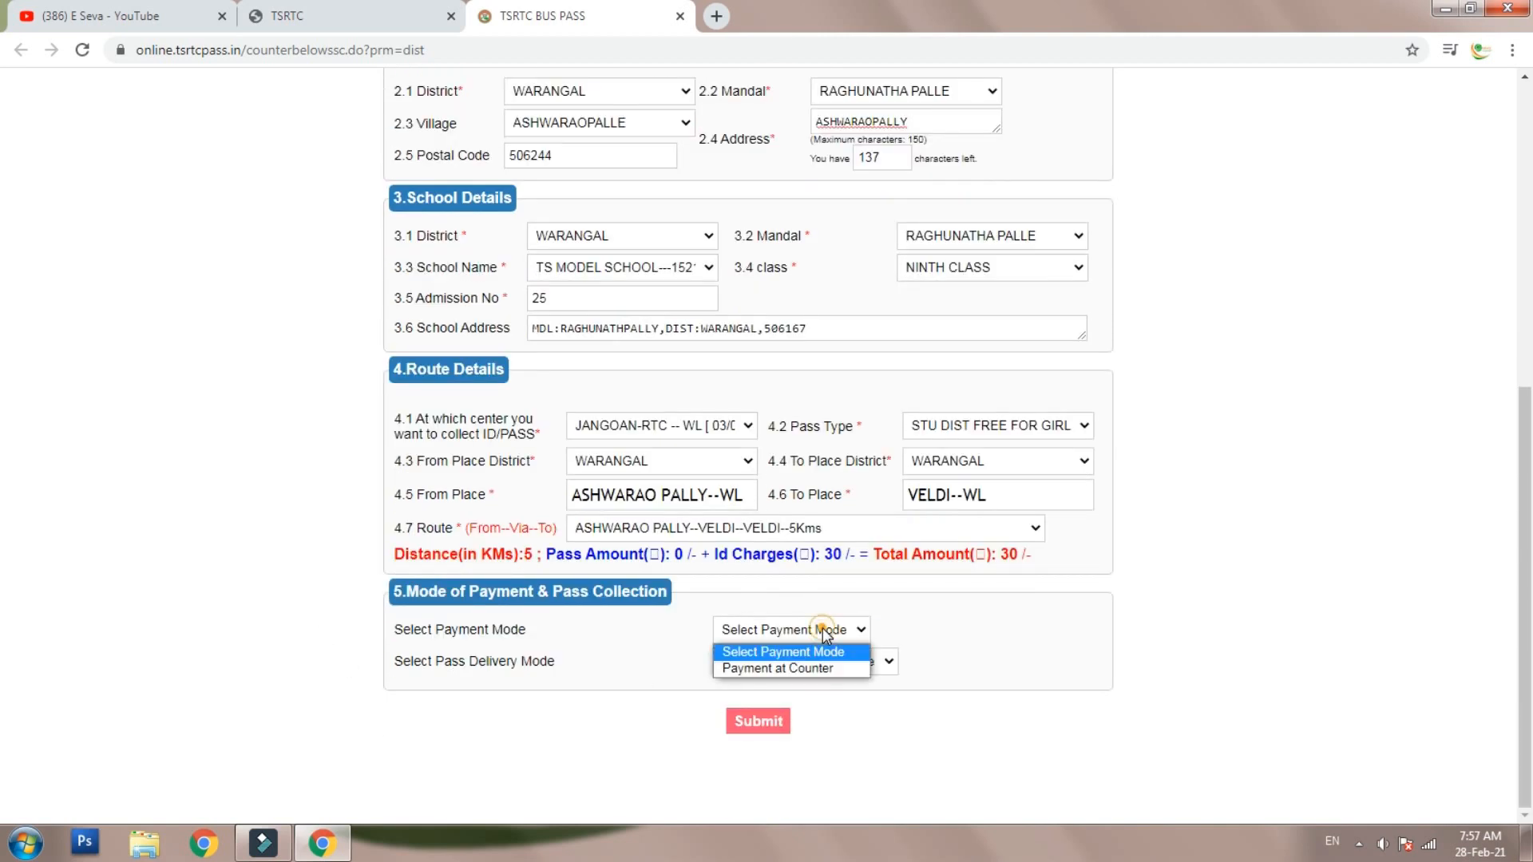
pyautogui.click(783, 669)
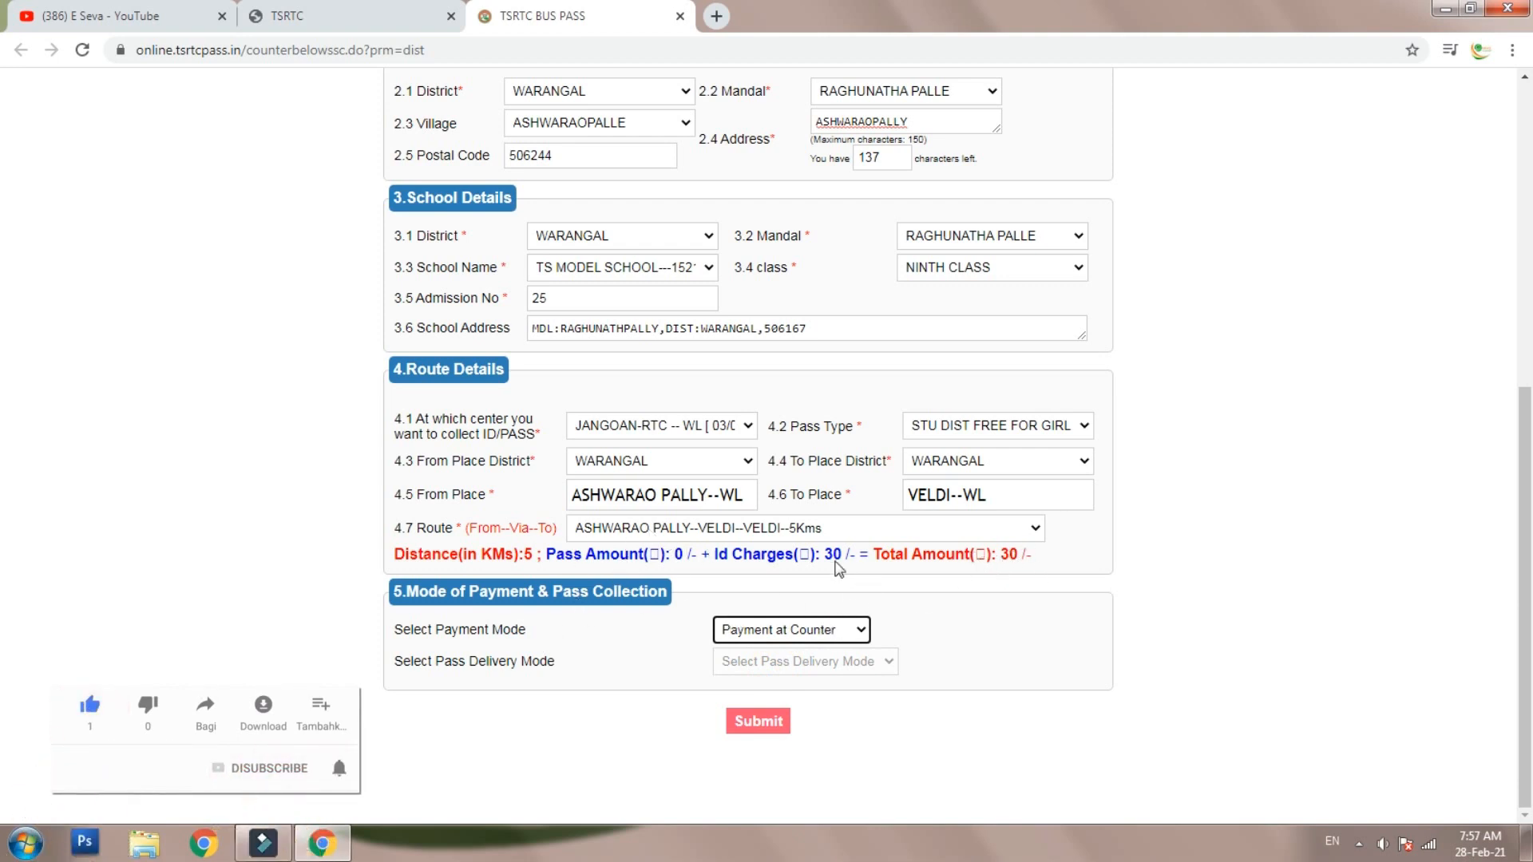
pyautogui.click(758, 721)
pyautogui.scroll(-5, 782, 441)
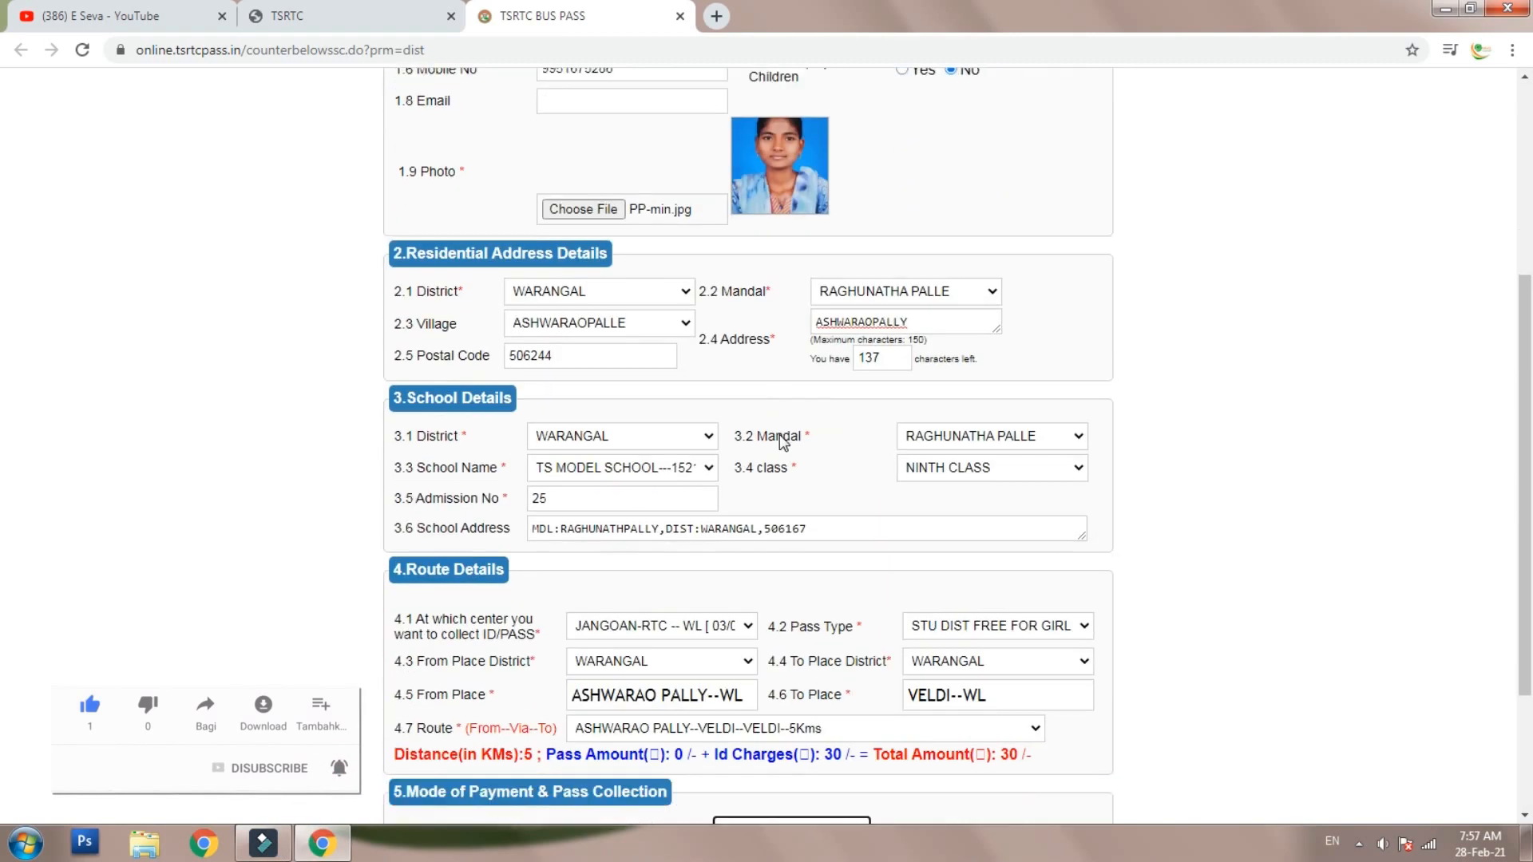
pyautogui.scroll(-2, 781, 443)
pyautogui.scroll(4, 719, 508)
pyautogui.scroll(-5, 721, 496)
pyautogui.click(755, 720)
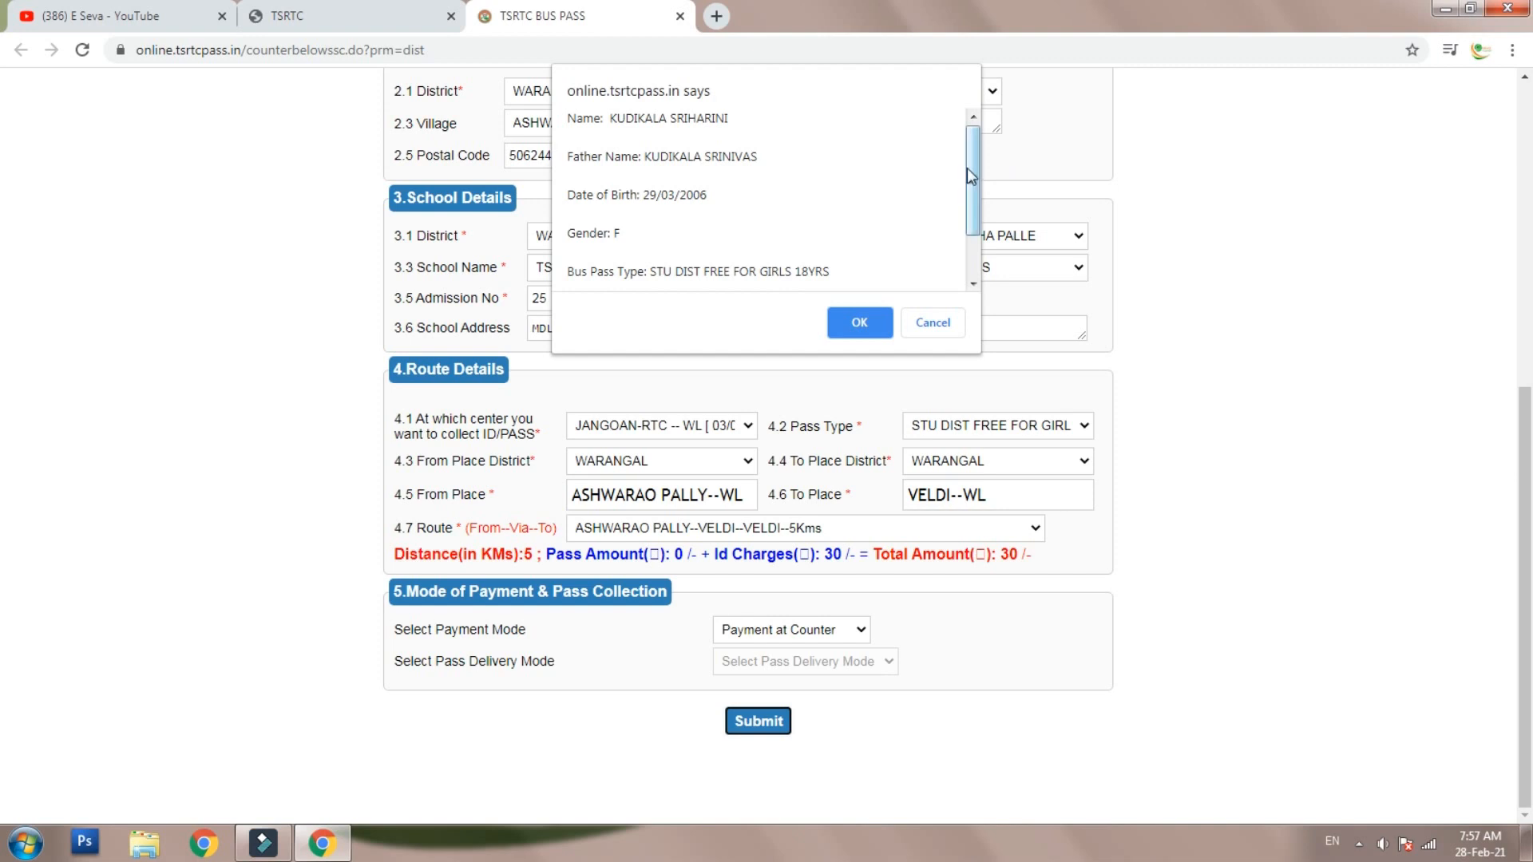
pyautogui.scroll(-2, 970, 175)
pyautogui.scroll(2, 971, 175)
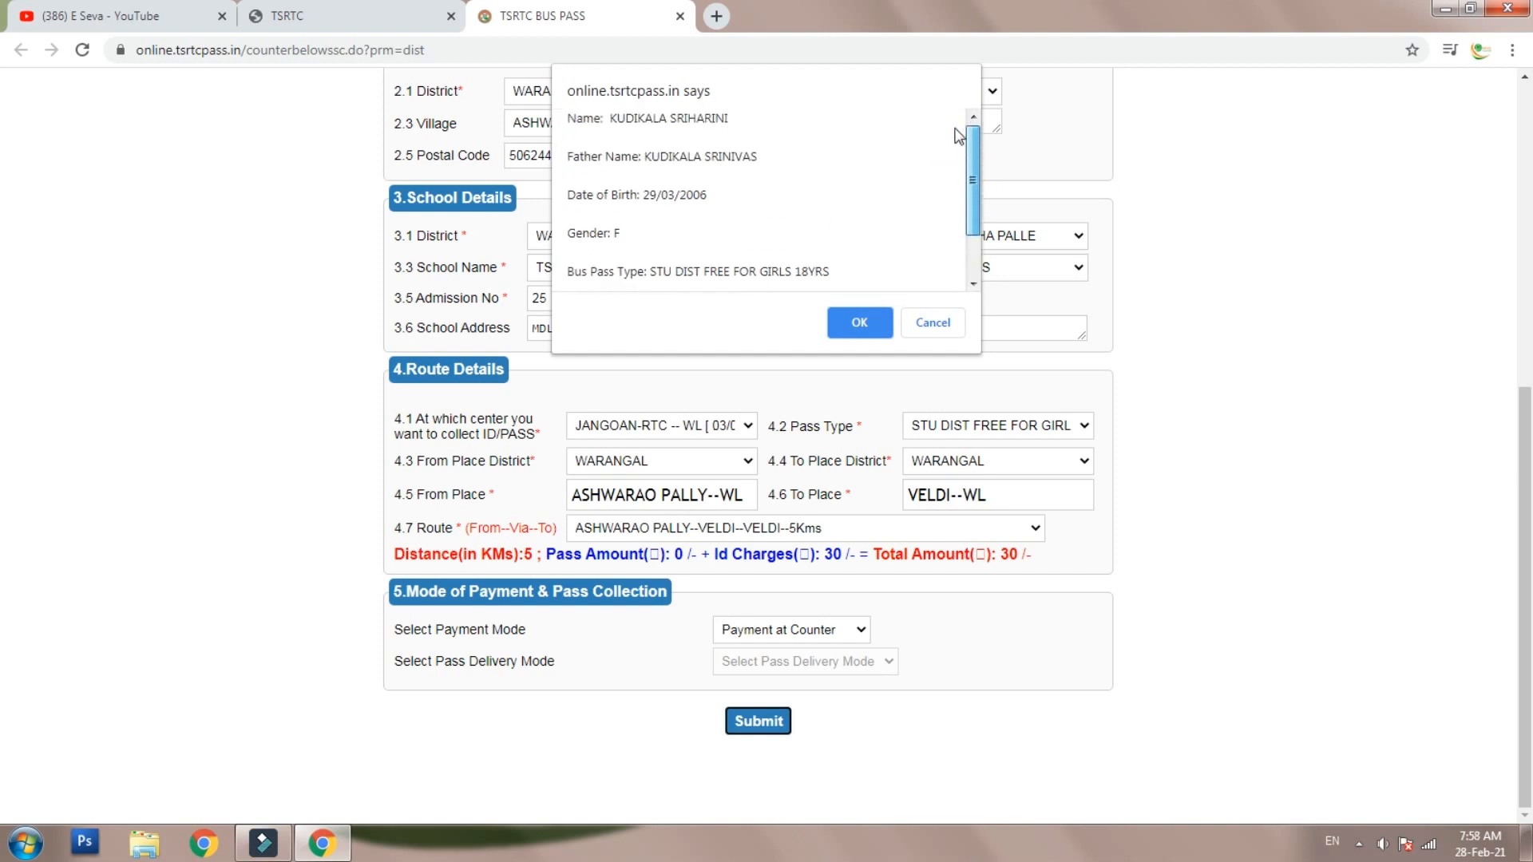
pyautogui.click(864, 327)
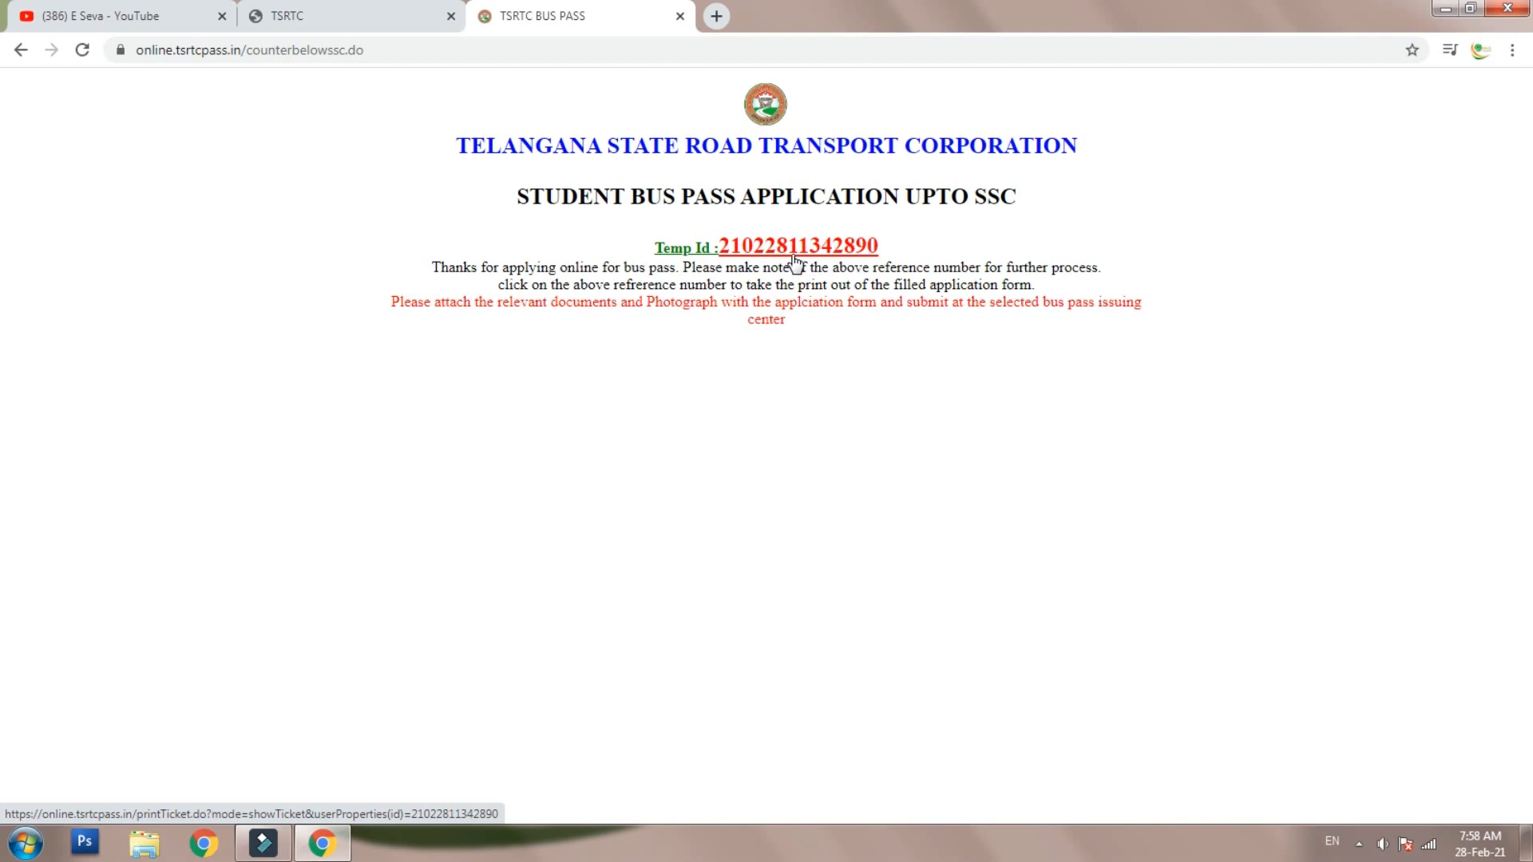
# - Open the Print Application Form page through the red Temp Id reference link
pyautogui.click(808, 247)
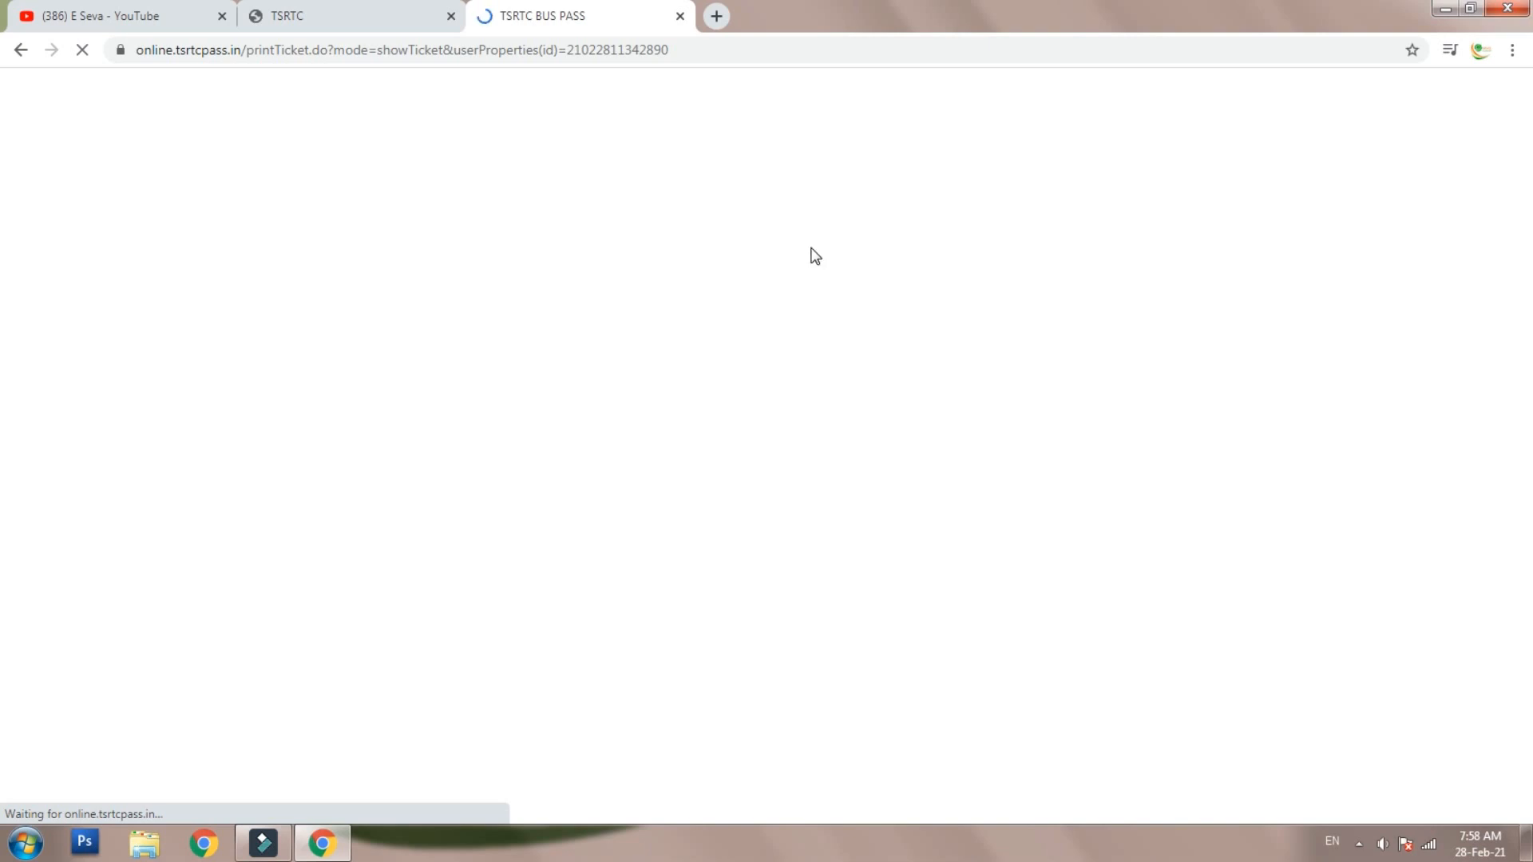
# - Scroll down the printable form to the For Office Use Only table
pyautogui.scroll(-2, 791, 328)
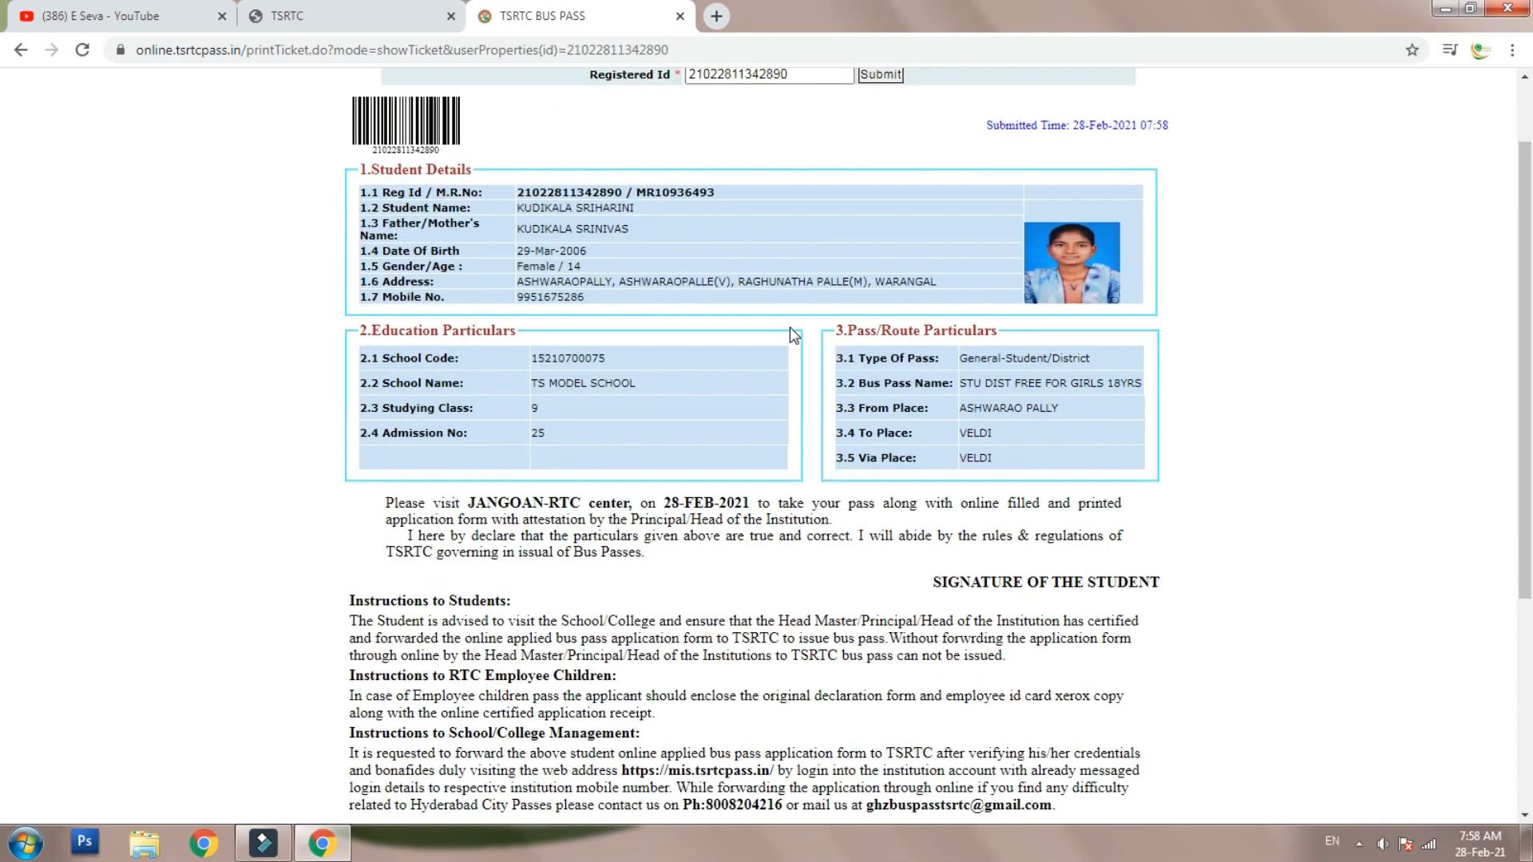
pyautogui.scroll(2, 915, 205)
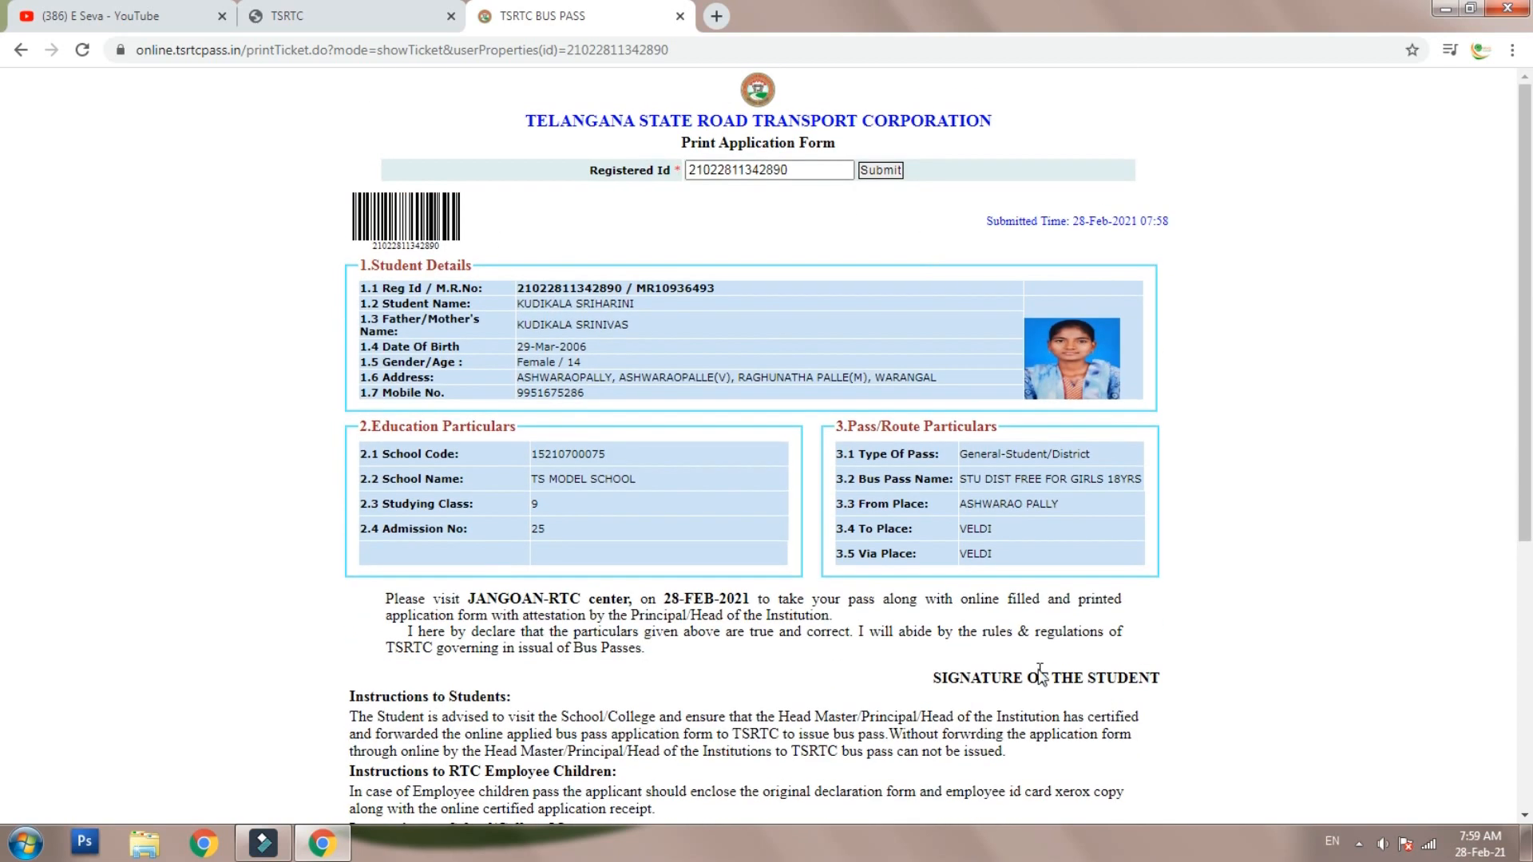
pyautogui.click(1057, 655)
pyautogui.scroll(-3, 1123, 627)
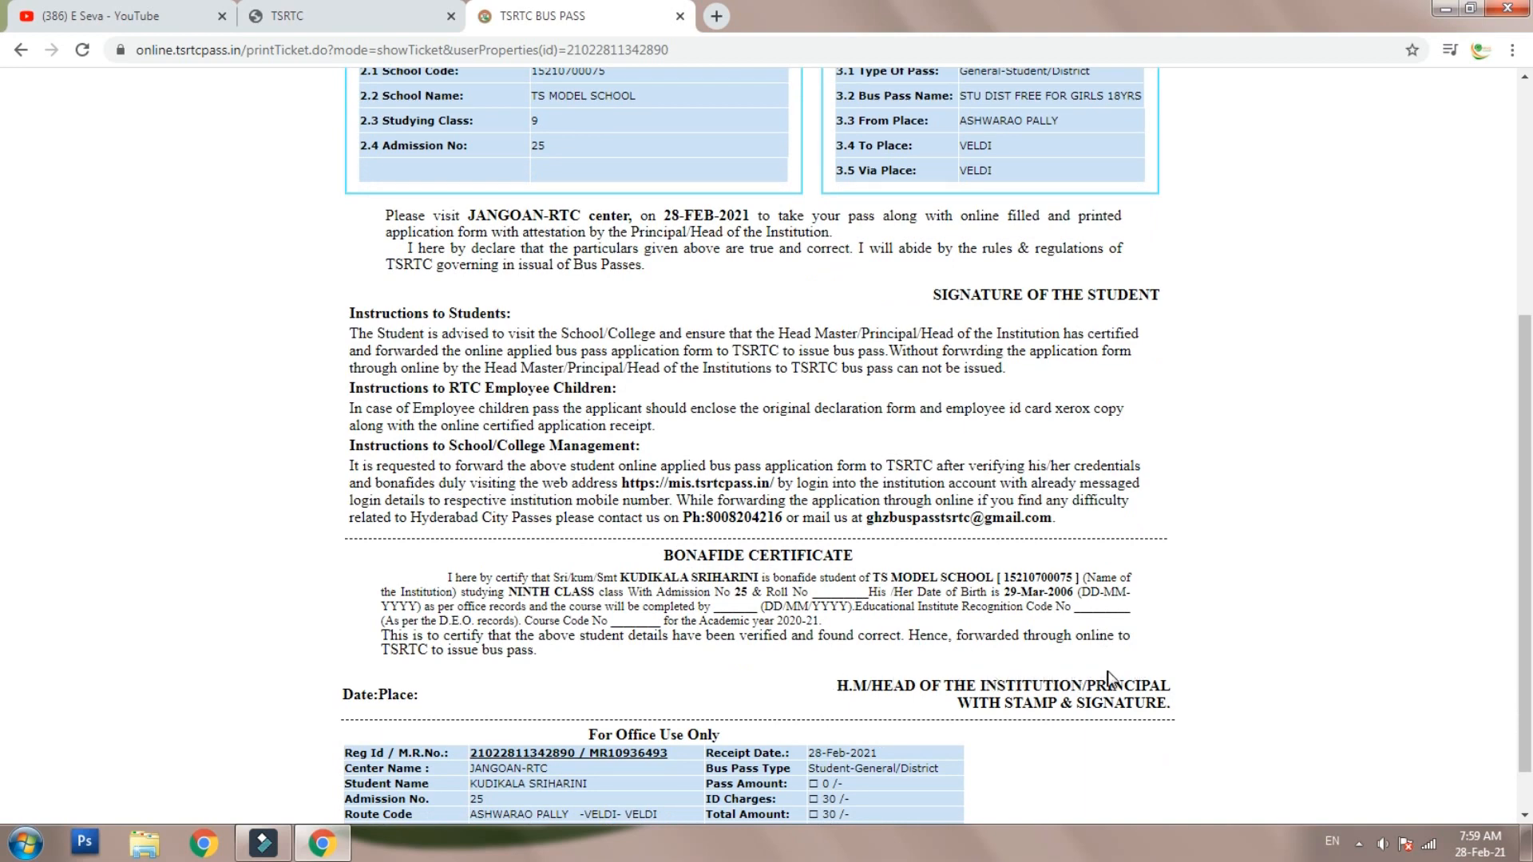
pyautogui.scroll(-1, 990, 621)
pyautogui.scroll(1, 990, 621)
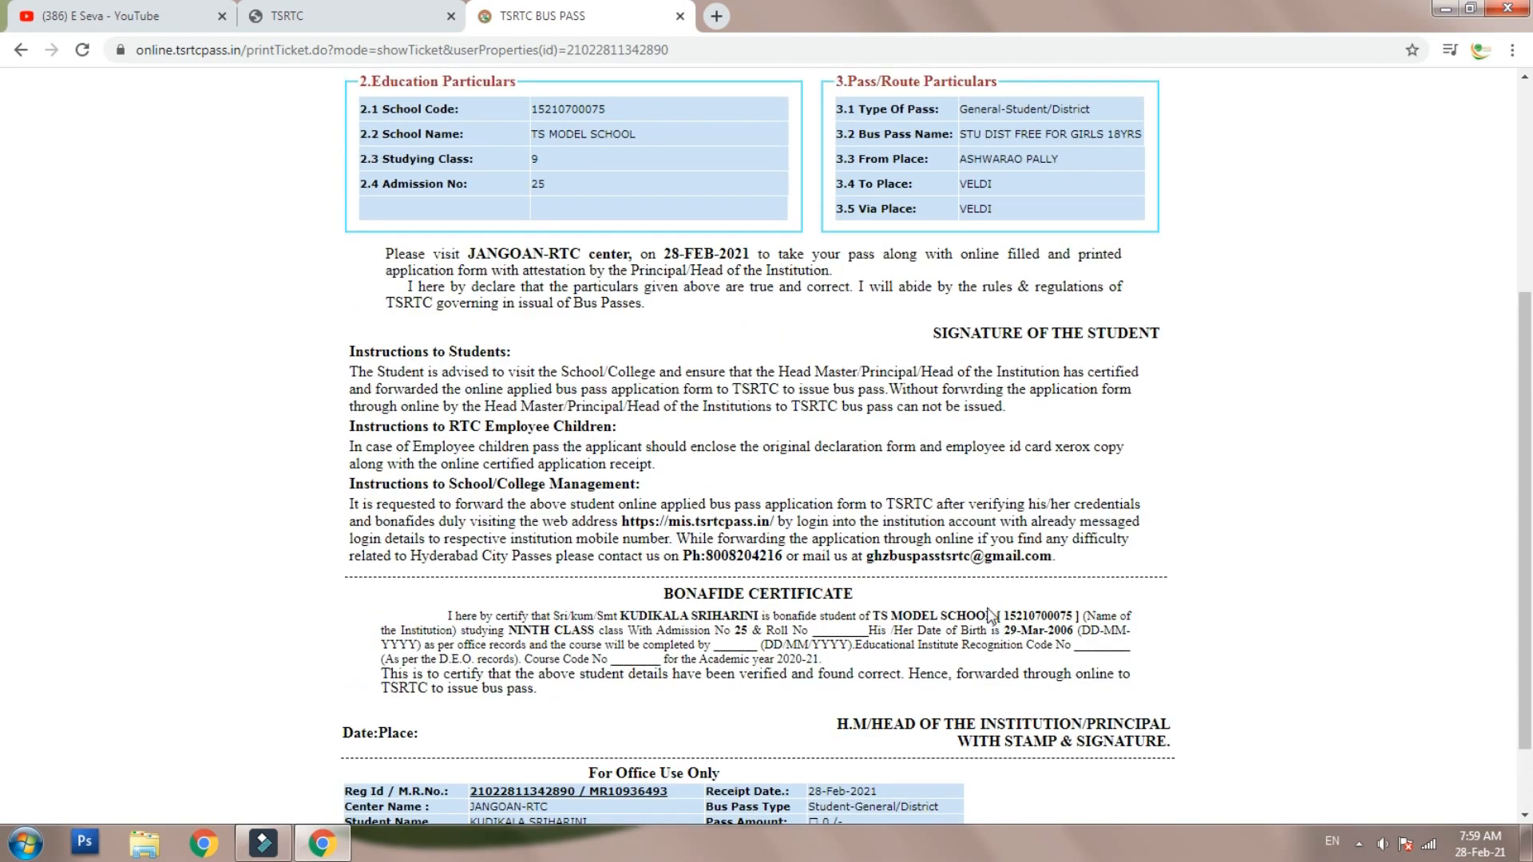
pyautogui.scroll(-1, 989, 614)
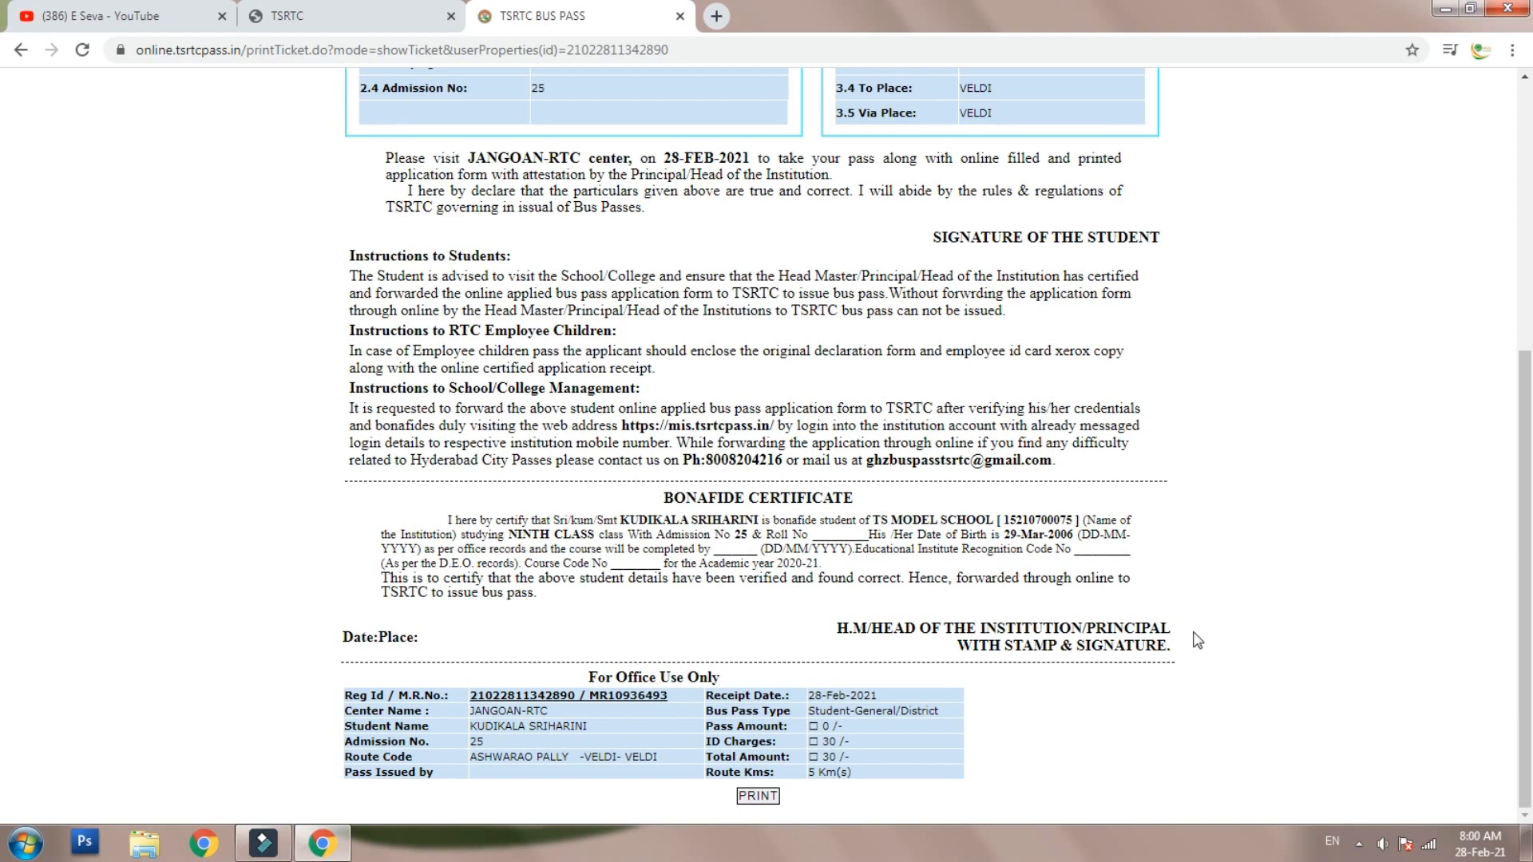
# - Highlight the collection center name, the 30 /- total, the pass amount and the ID charges
pyautogui.moveTo(470, 711); pyautogui.dragTo(551, 713)
pyautogui.moveTo(822, 757); pyautogui.dragTo(974, 760)
pyautogui.scroll(9, 827, 637)
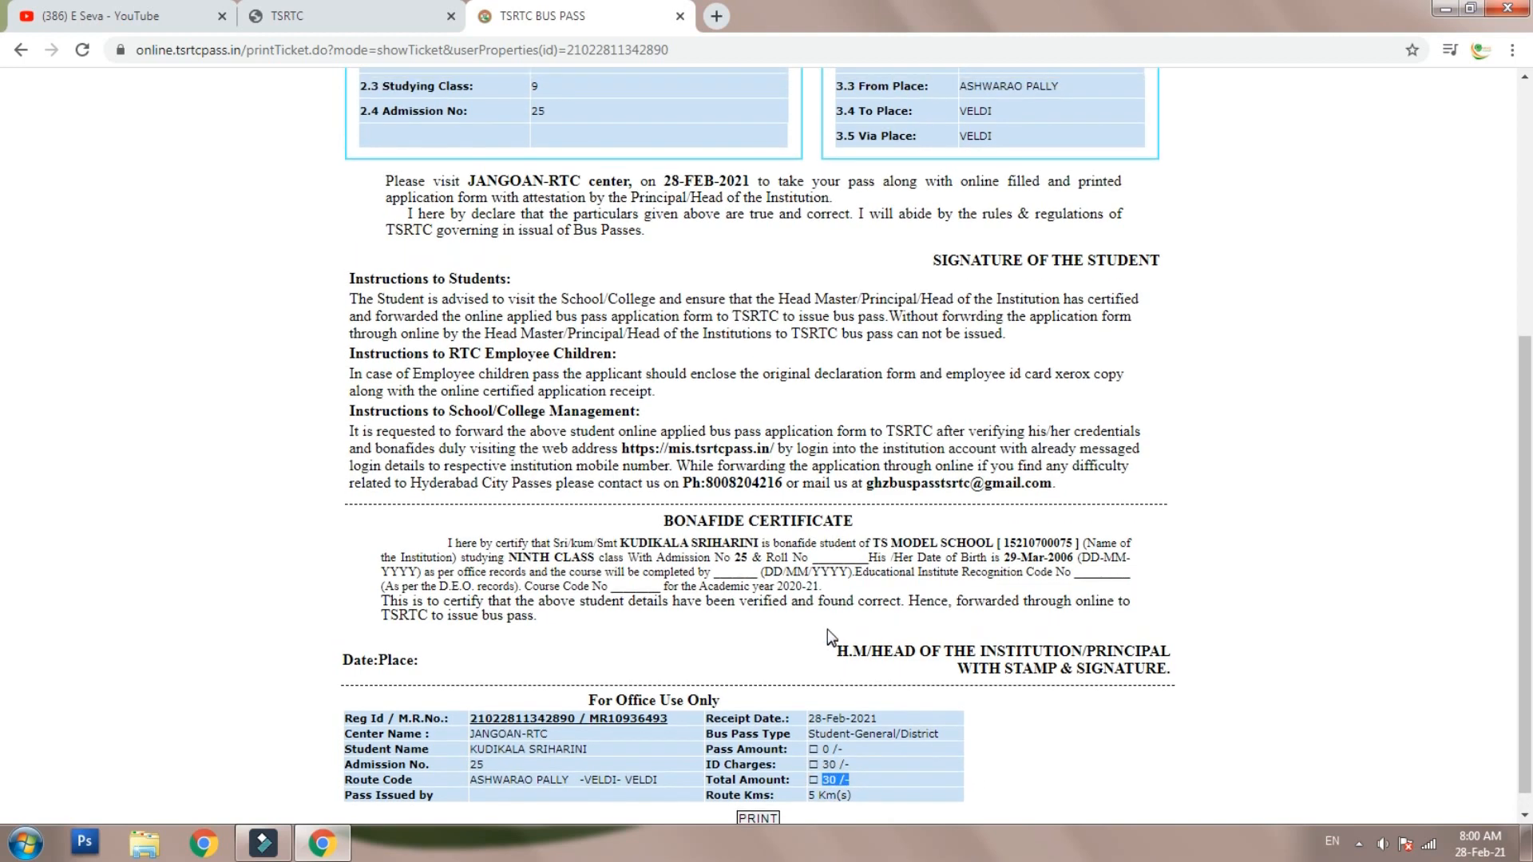
pyautogui.scroll(-8, 830, 629)
pyautogui.scroll(-1, 830, 629)
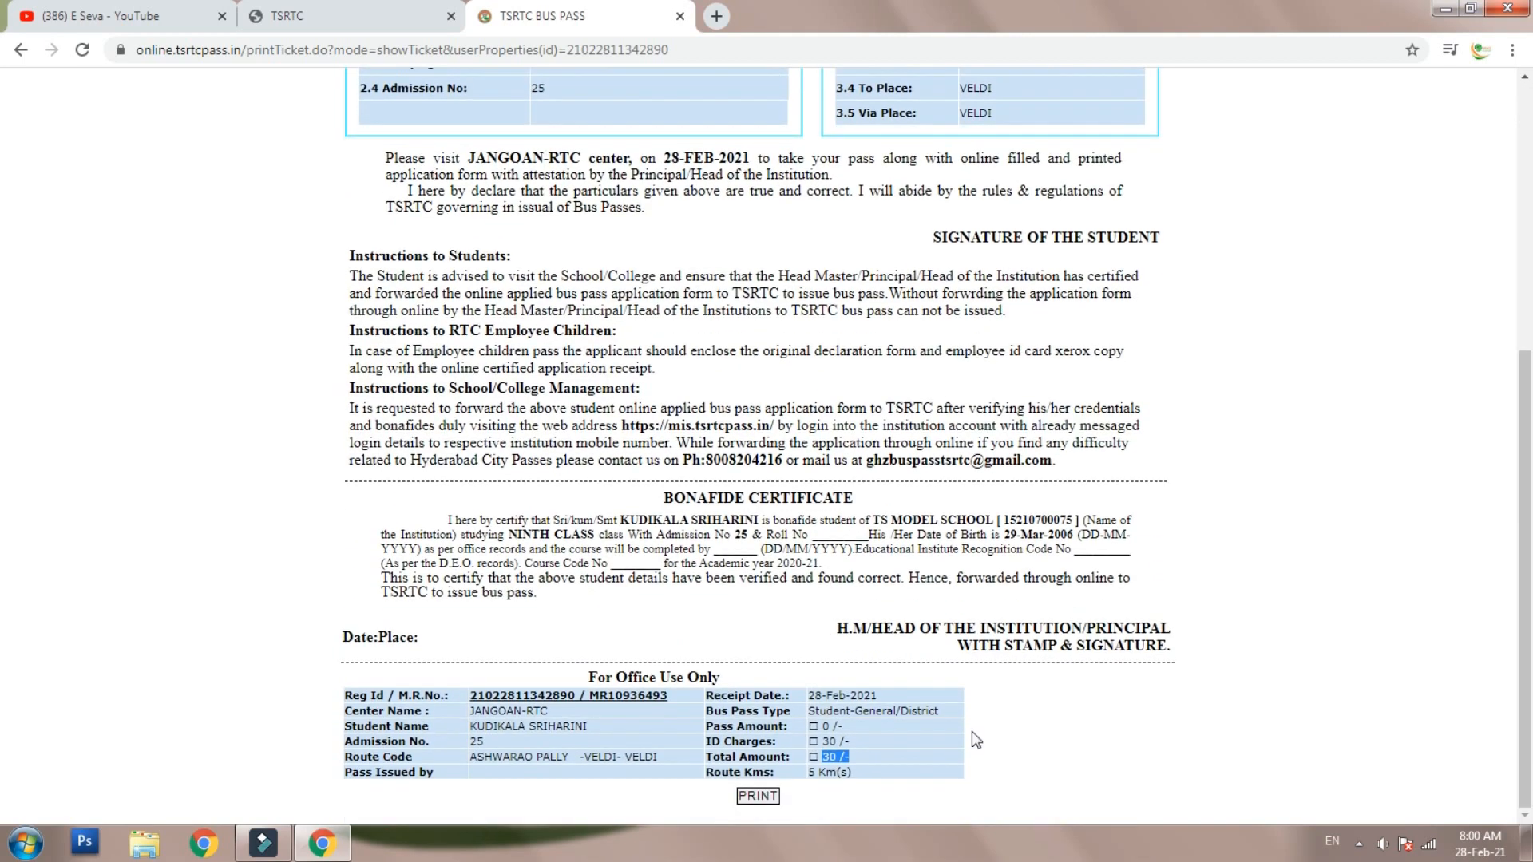
pyautogui.moveTo(820, 728); pyautogui.dragTo(845, 729)
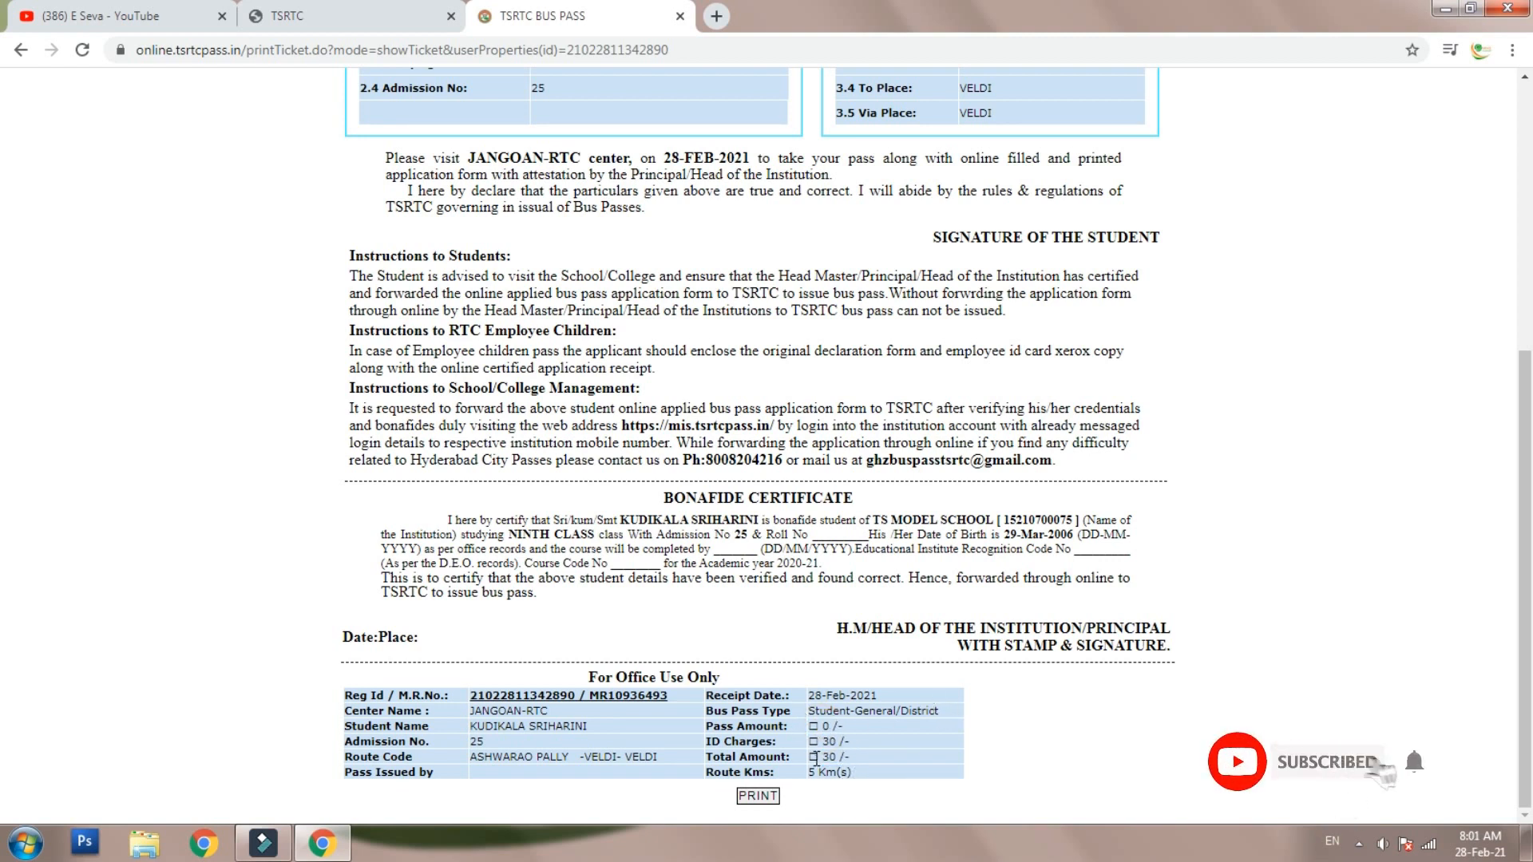
pyautogui.moveTo(821, 741); pyautogui.dragTo(838, 728)
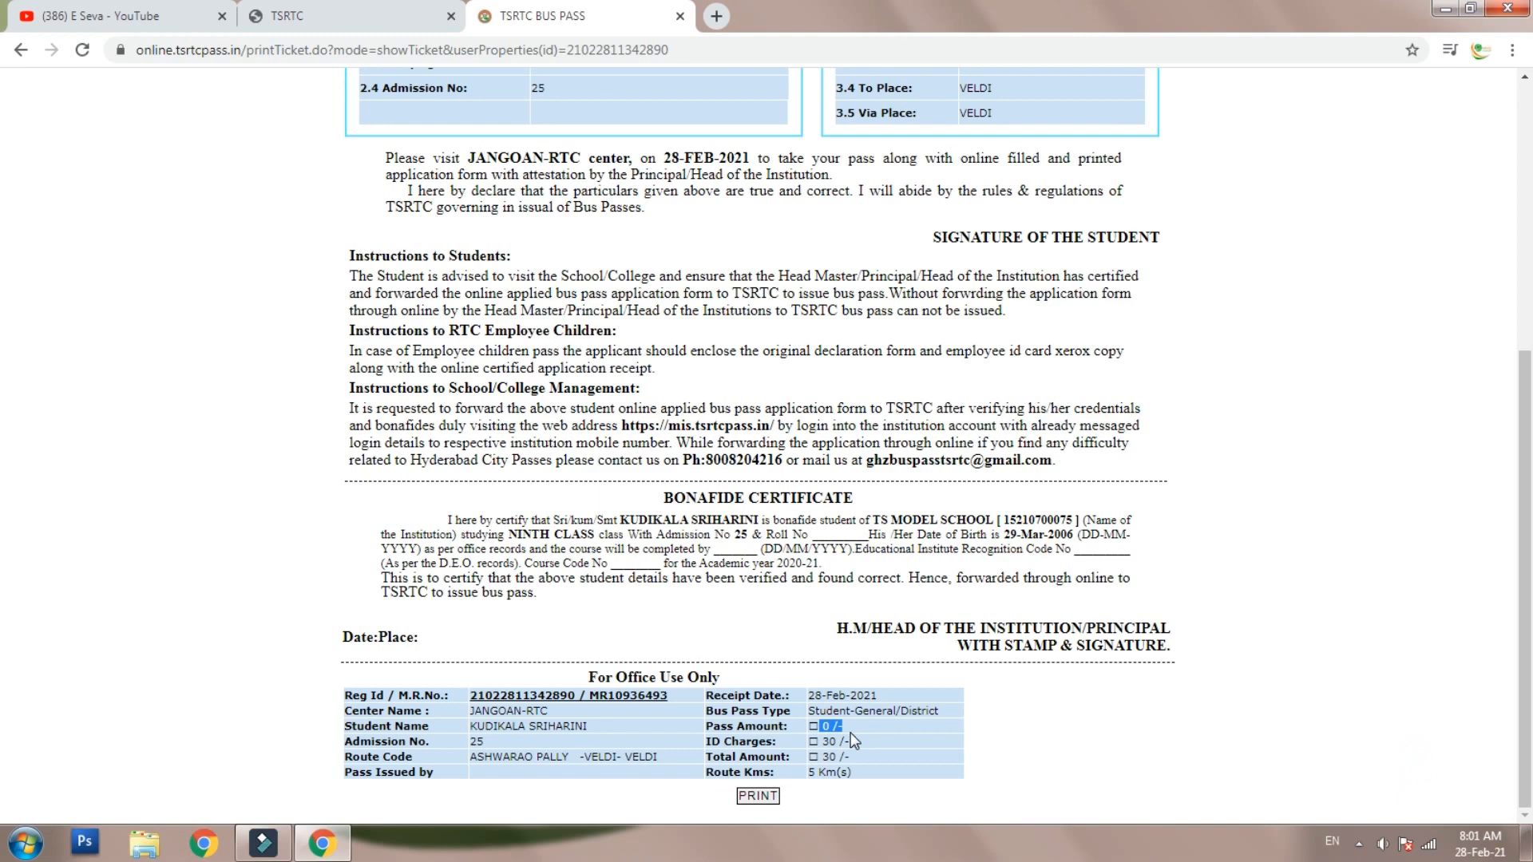
pyautogui.moveTo(472, 711); pyautogui.dragTo(548, 712)
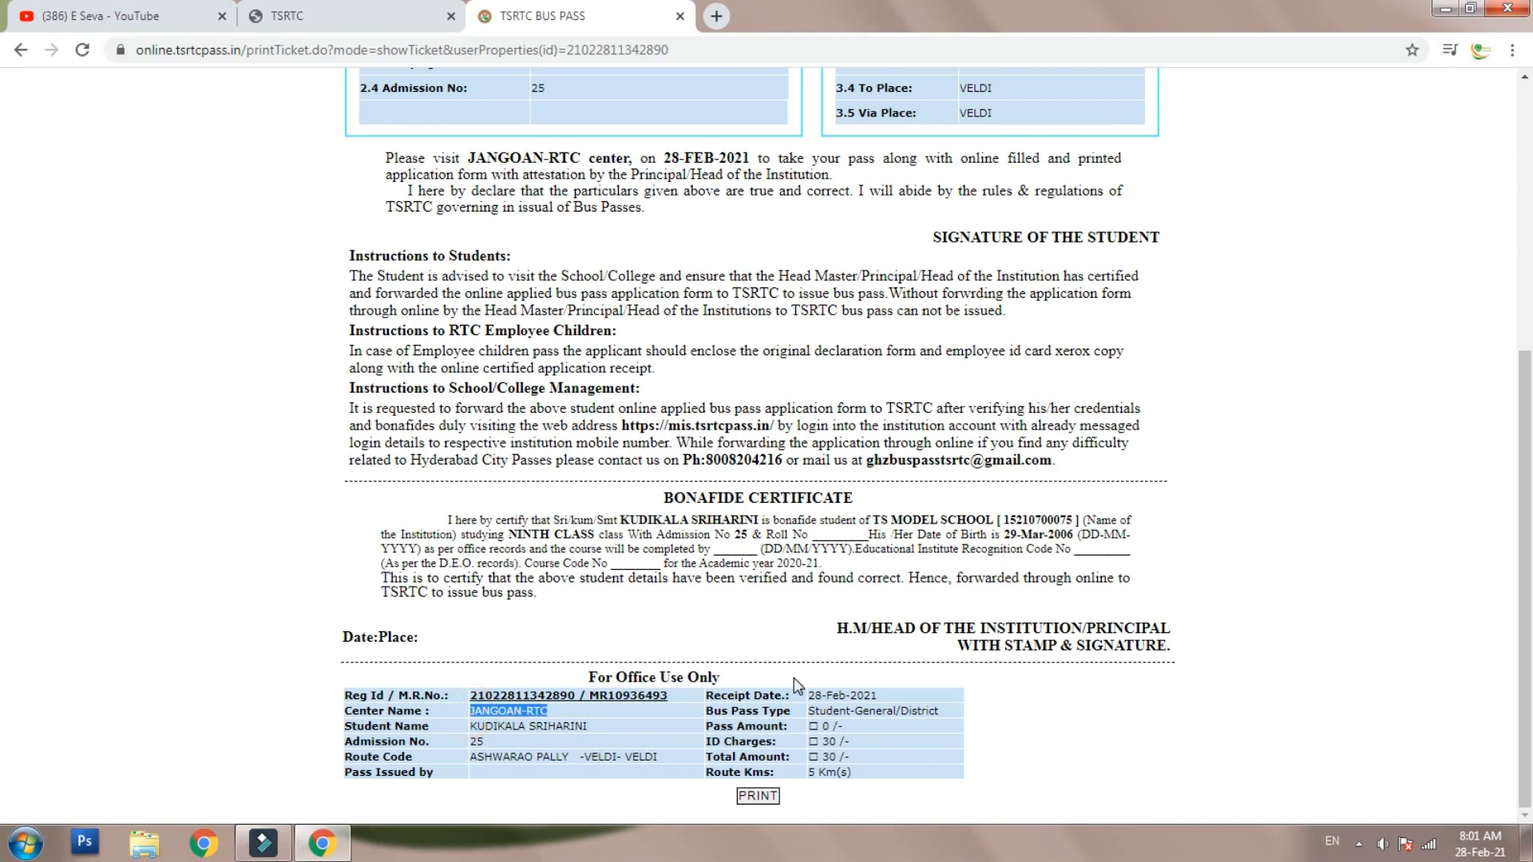
# - Print the application form with Save as PDF as the destination and save the file
pyautogui.click(766, 797)
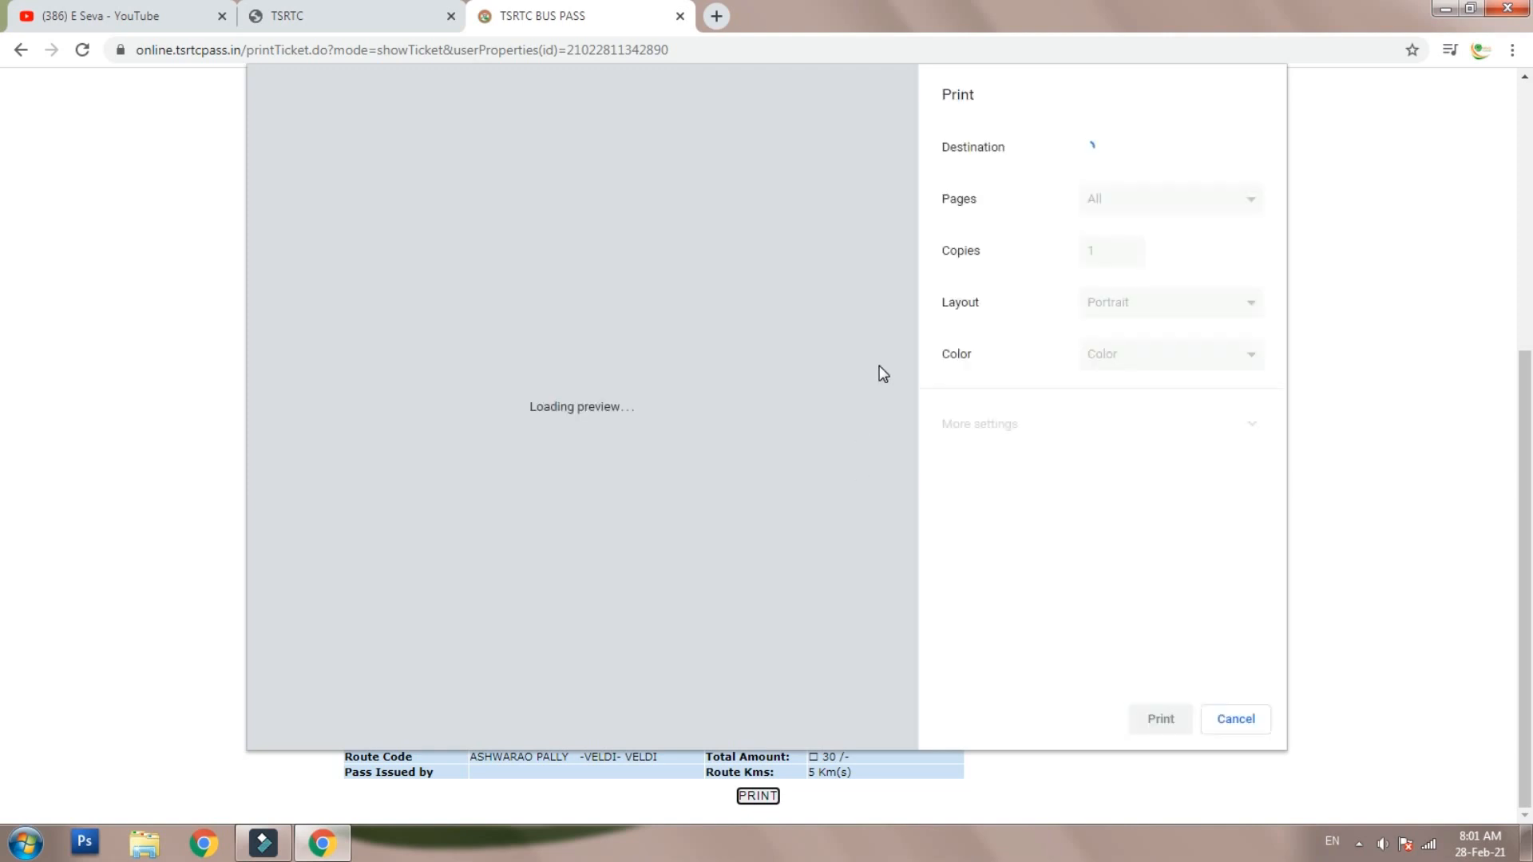
pyautogui.click(1181, 424)
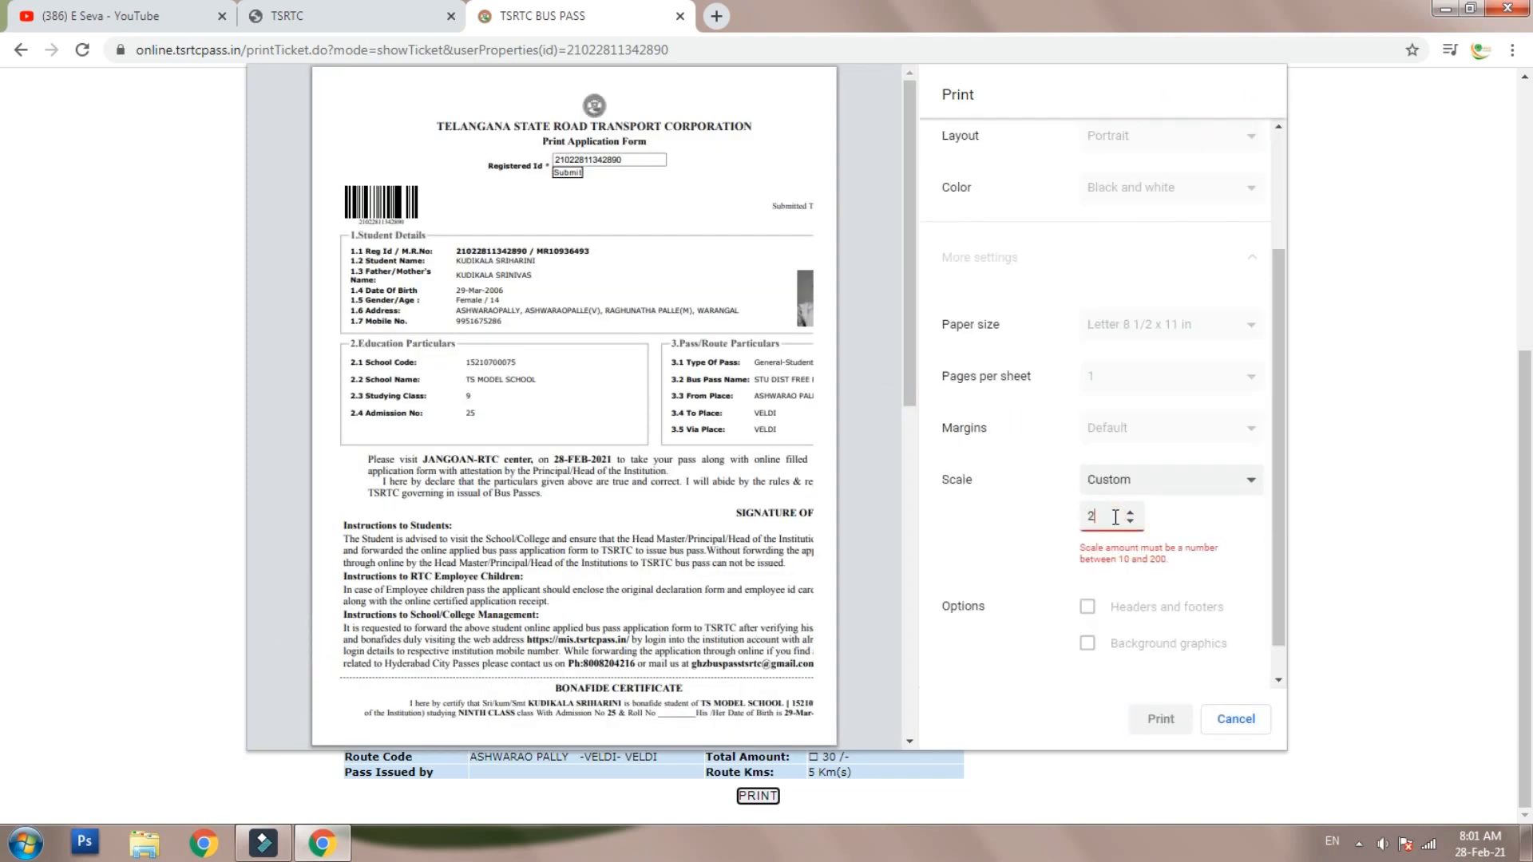
pyautogui.click(1157, 147)
pyautogui.click(1118, 188)
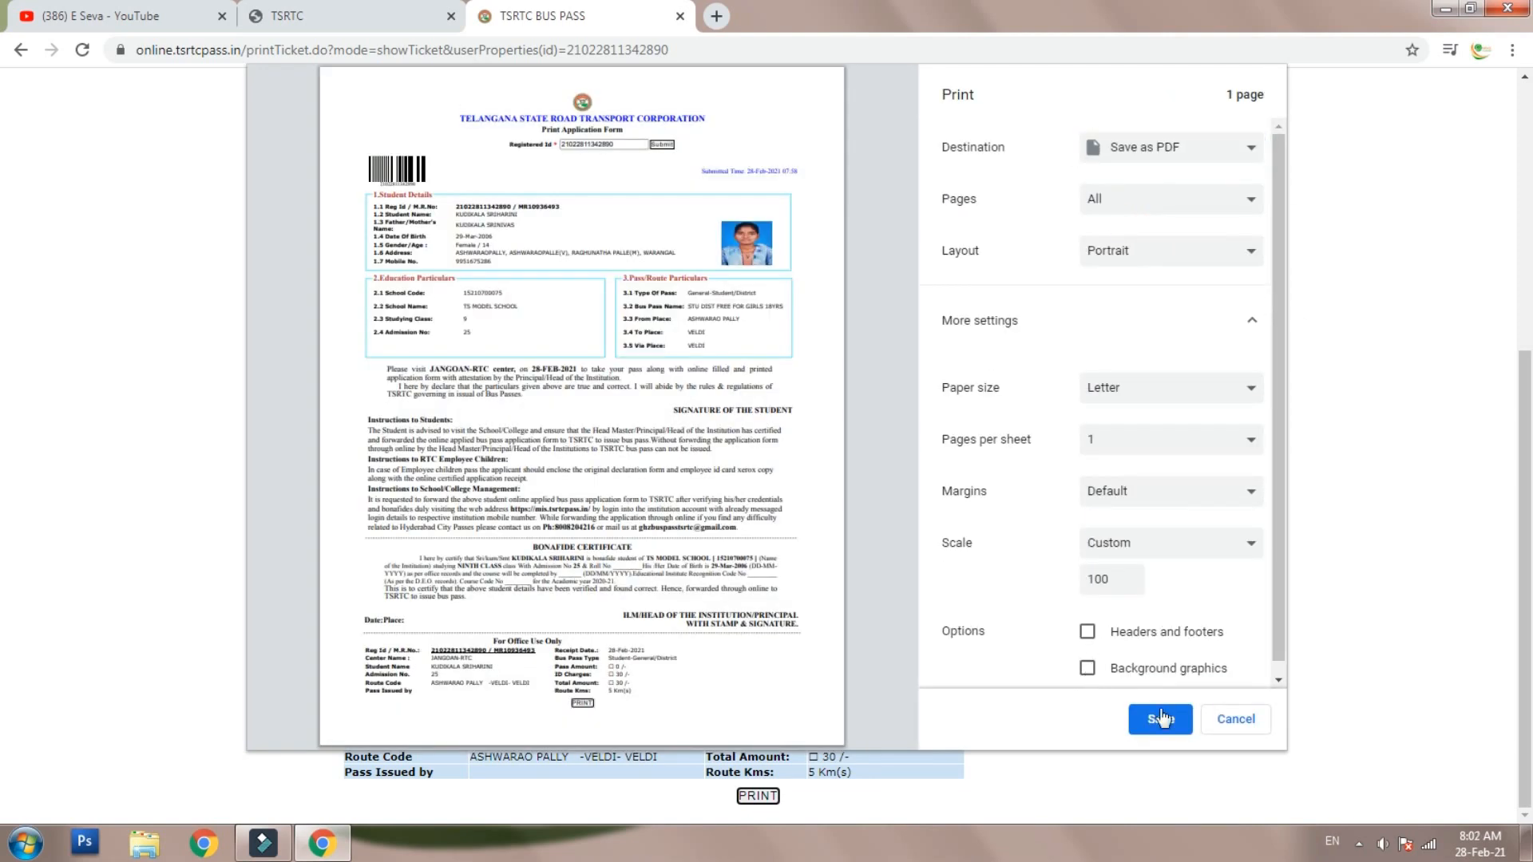
pyautogui.click(1160, 718)
pyautogui.click(687, 447)
pyautogui.scroll(6, 679, 431)
pyautogui.click(351, 16)
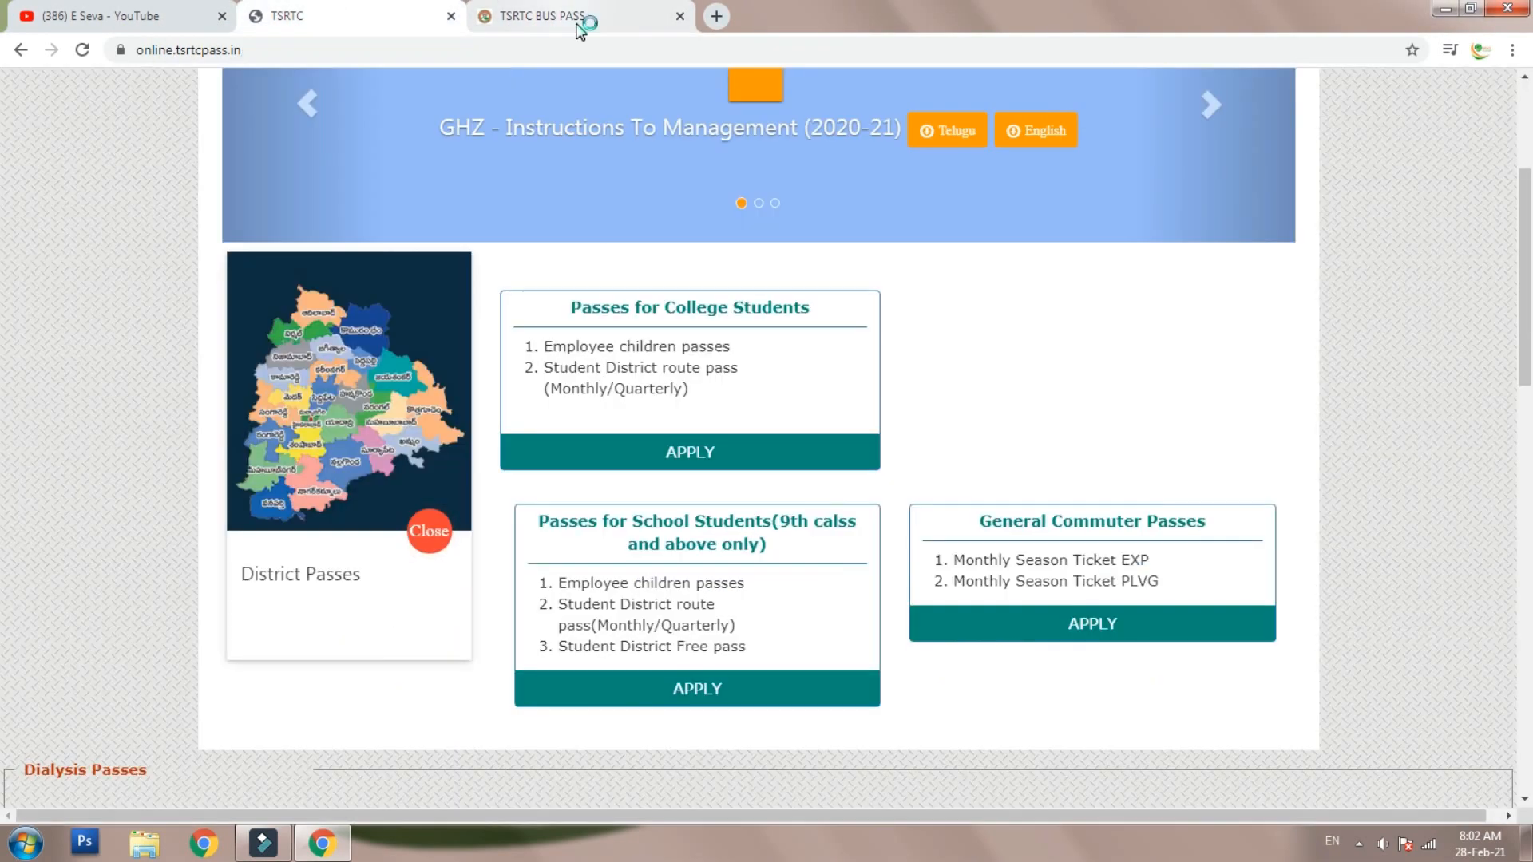
# - On the TSRTC tab, open APPLY under Passes for College Students to show Fresh Registration and Second Pass
pyautogui.click(575, 21)
pyautogui.click(343, 18)
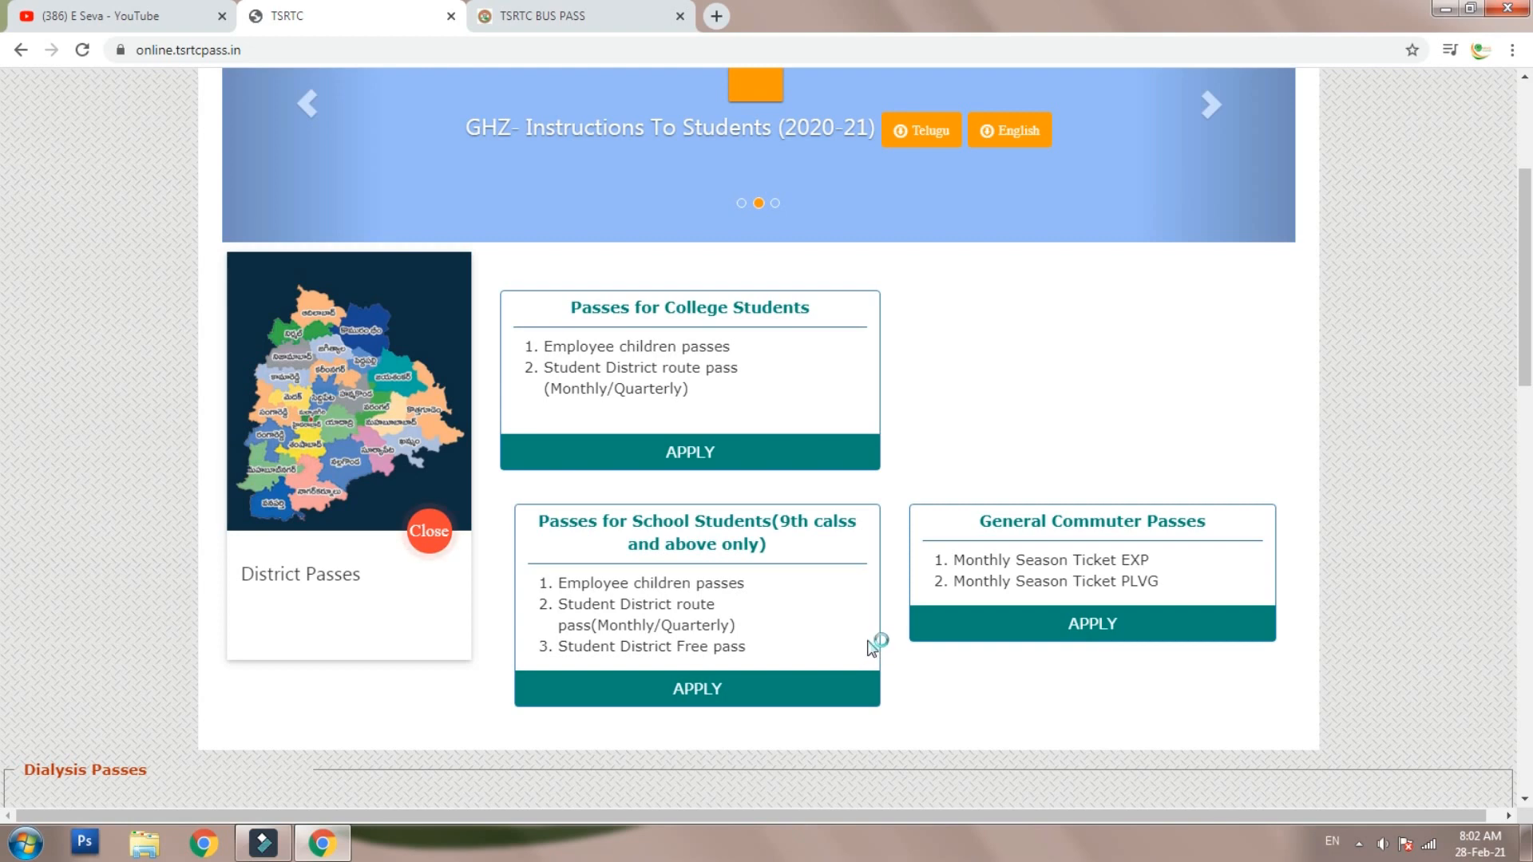
pyautogui.click(754, 450)
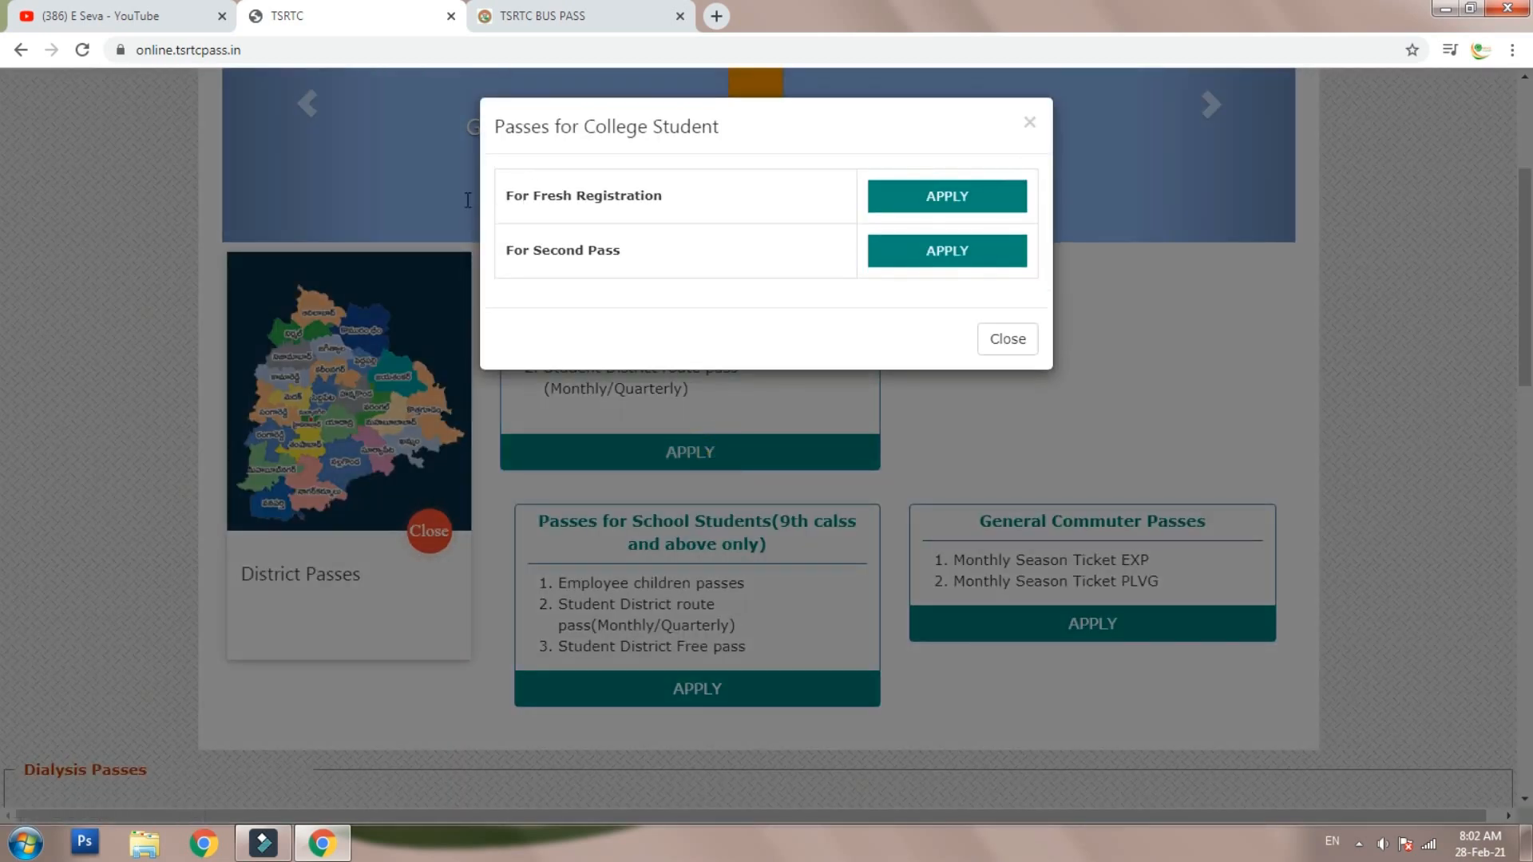